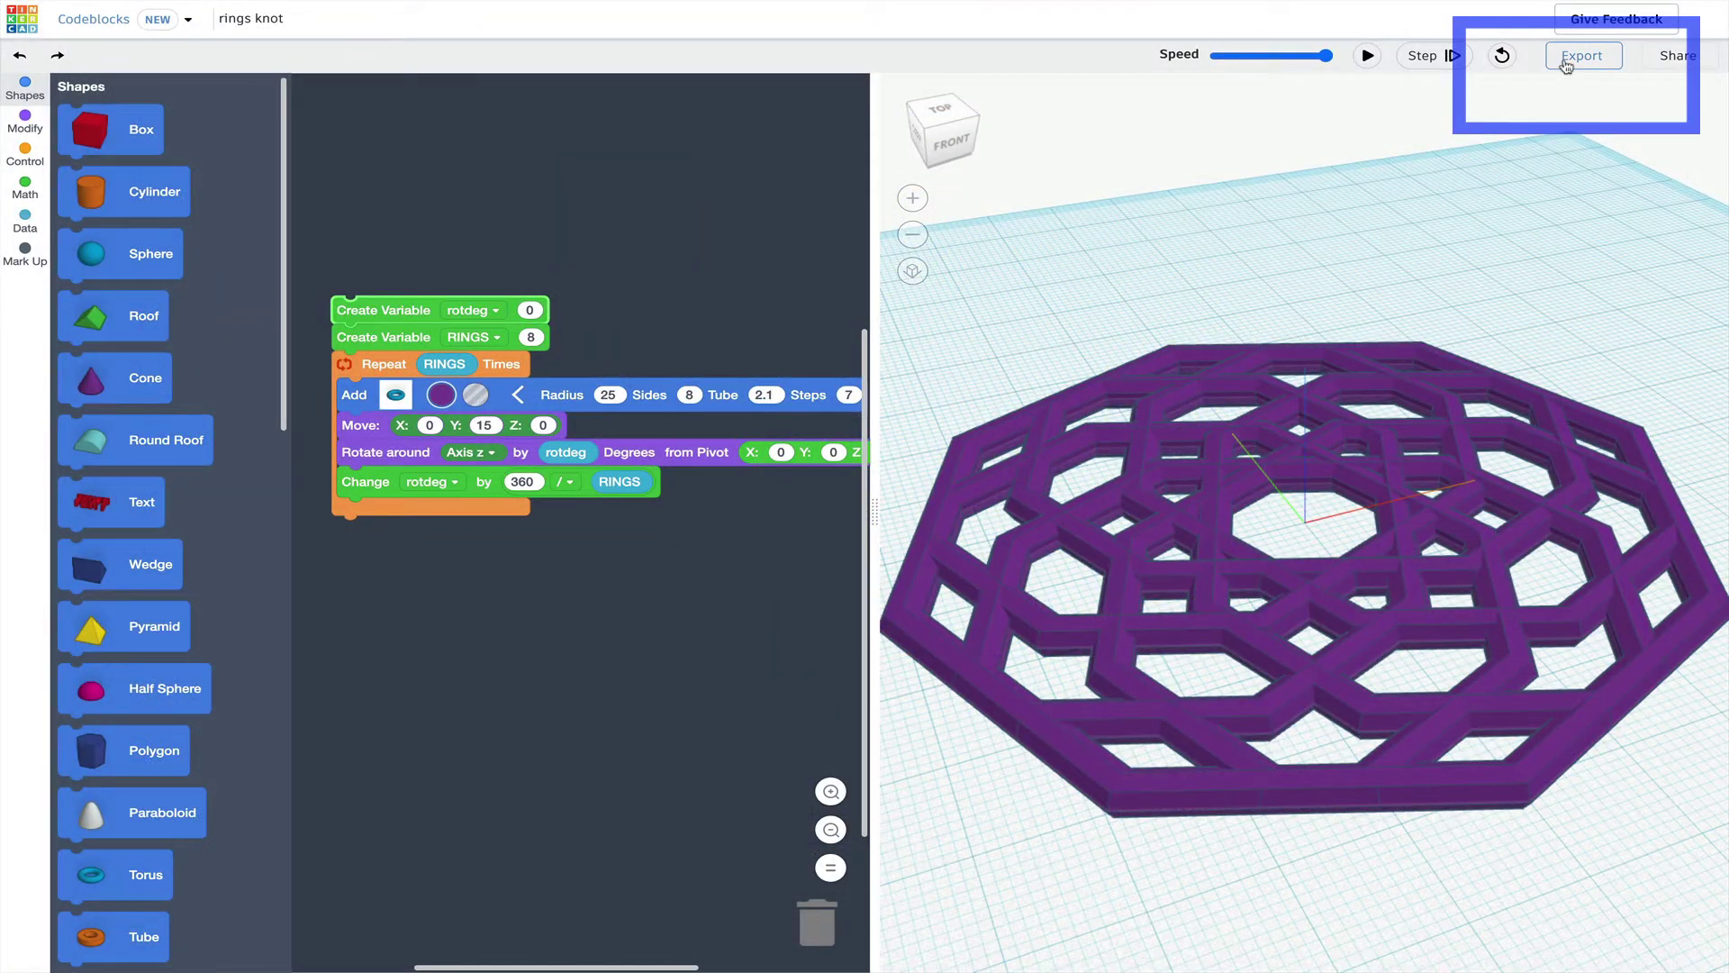
Open the Export options for the rings knot design in Tinkercad Codeblocks.
click(1565, 55)
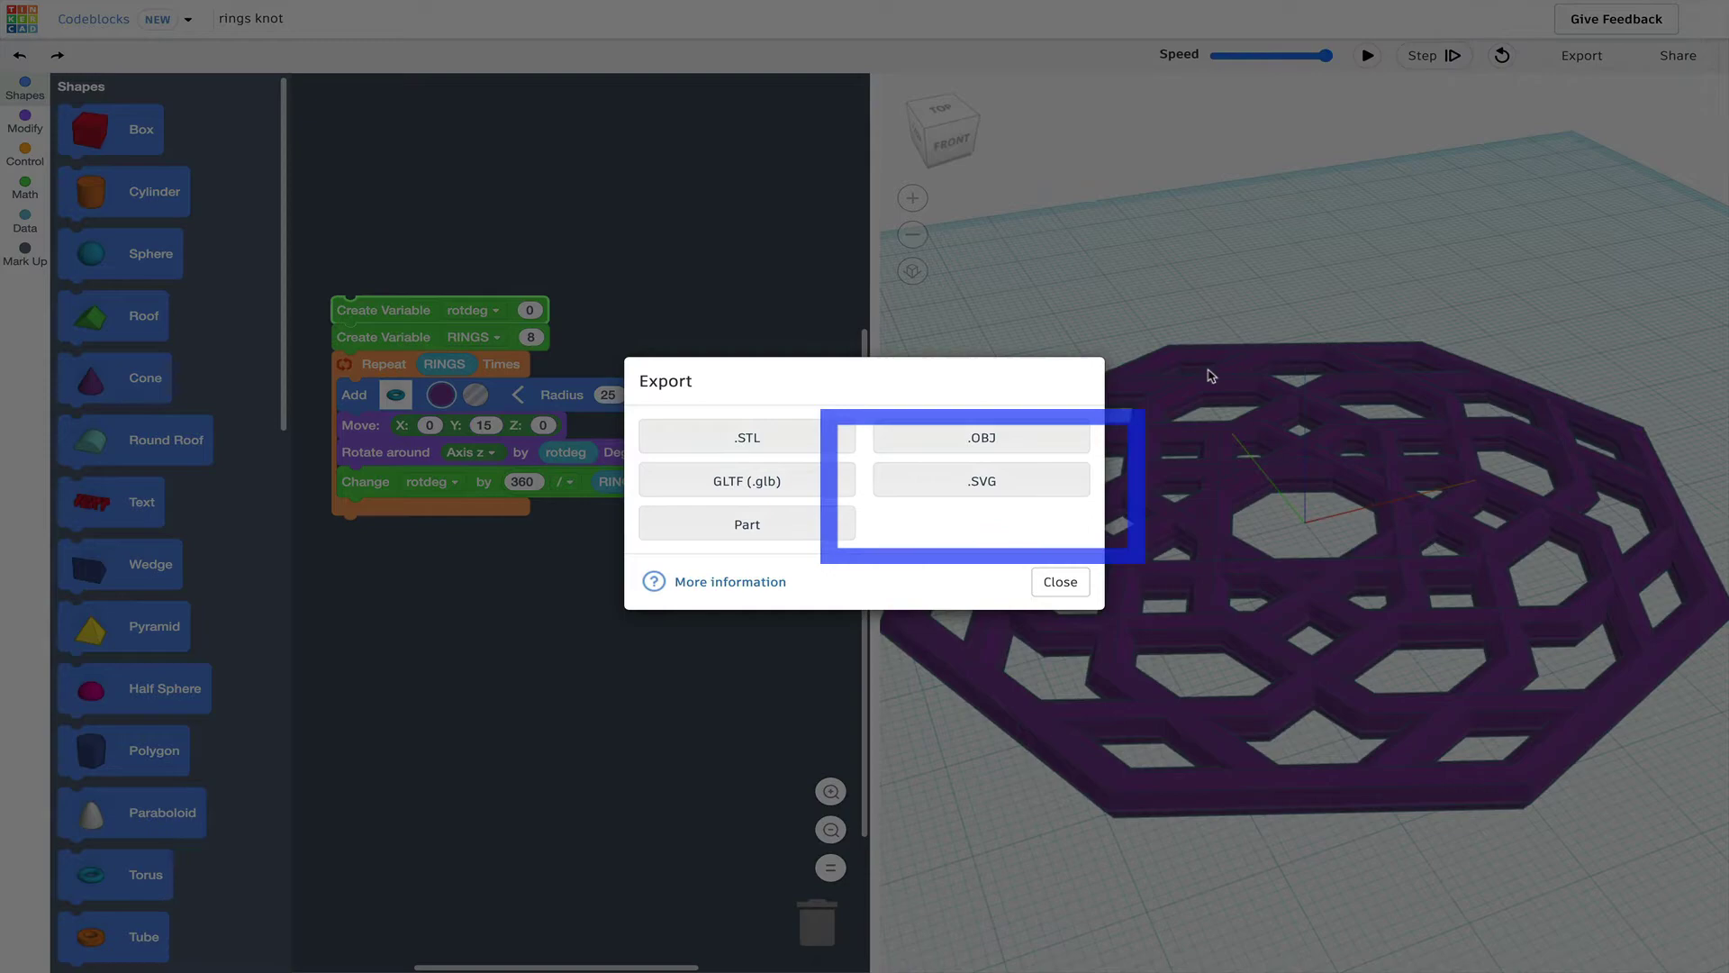
Bring up the Glorious Inari design's Download dialog with its .SVG lasercutting option.
click(1028, 495)
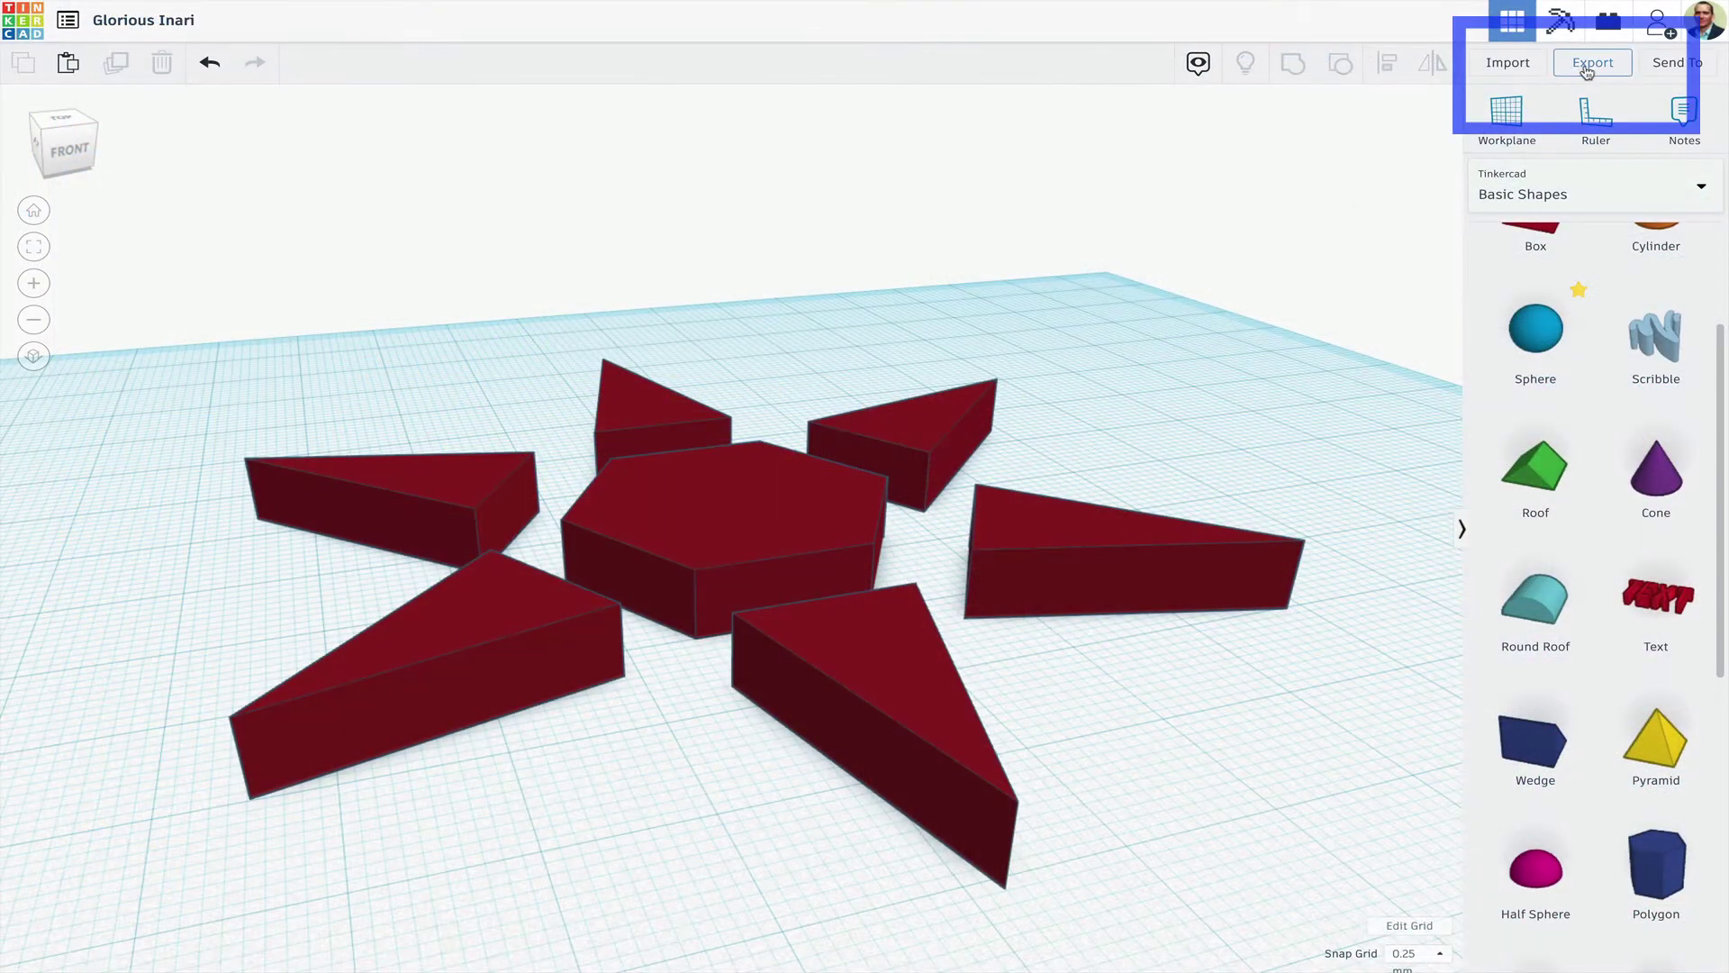
click(1588, 68)
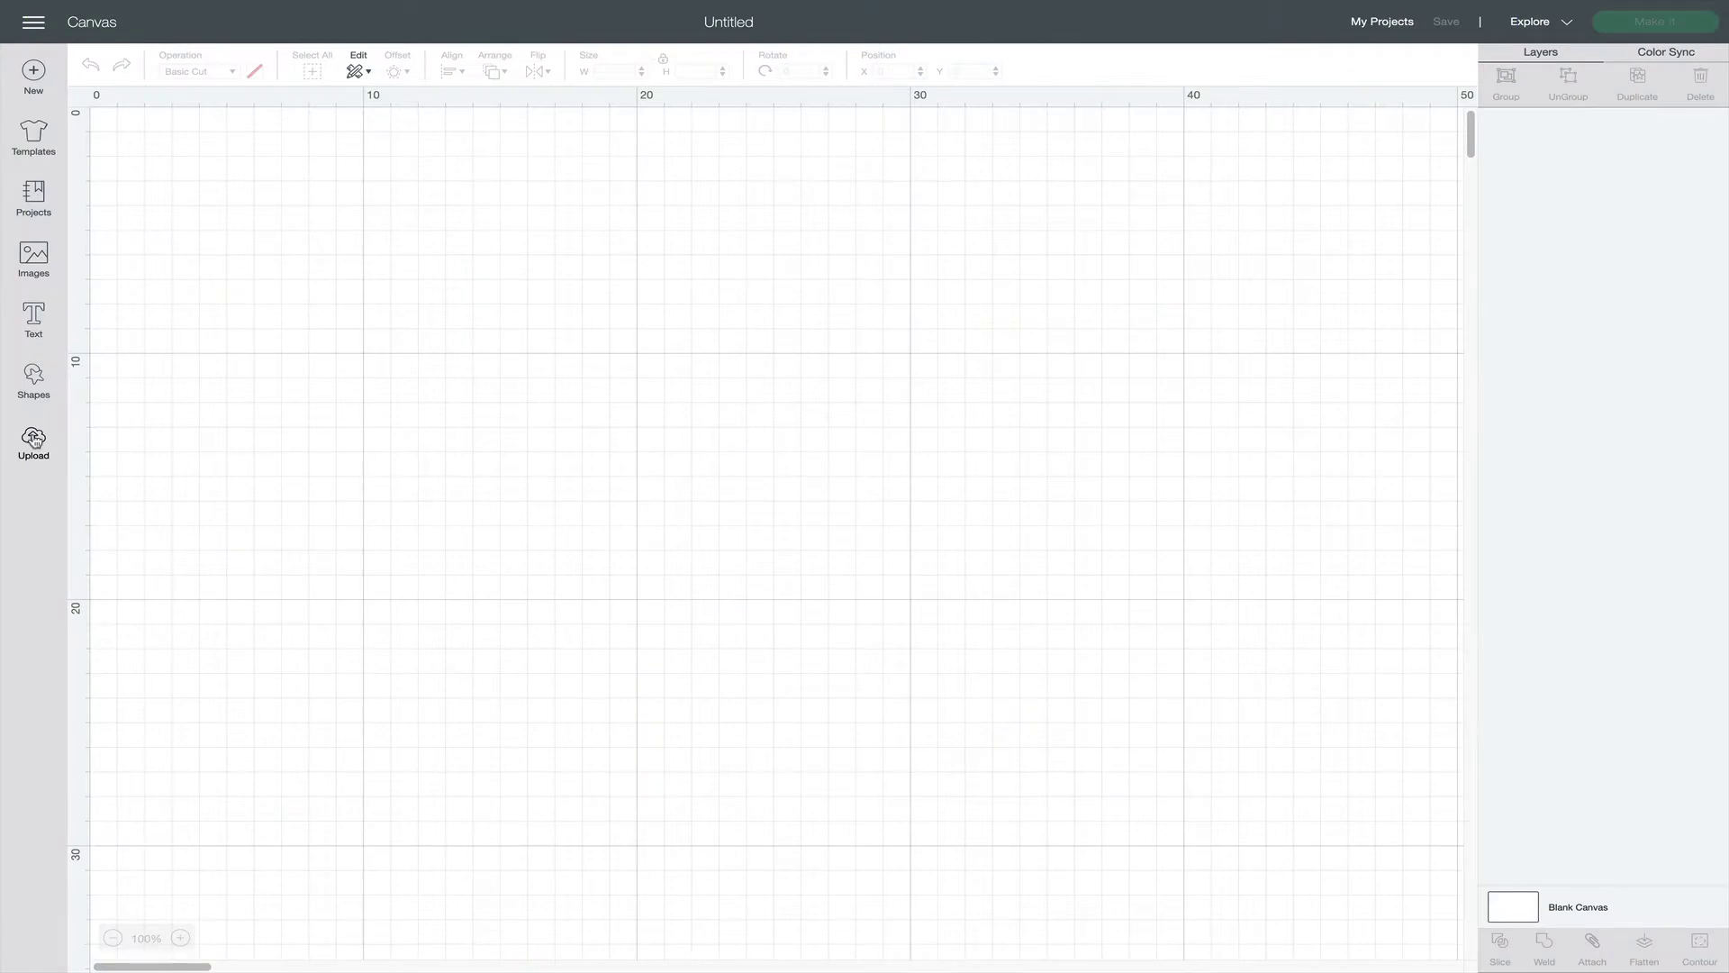
Upload rings knot.svg and insert it on the canvas as an 8.382 cm Basic Cut.
click(34, 438)
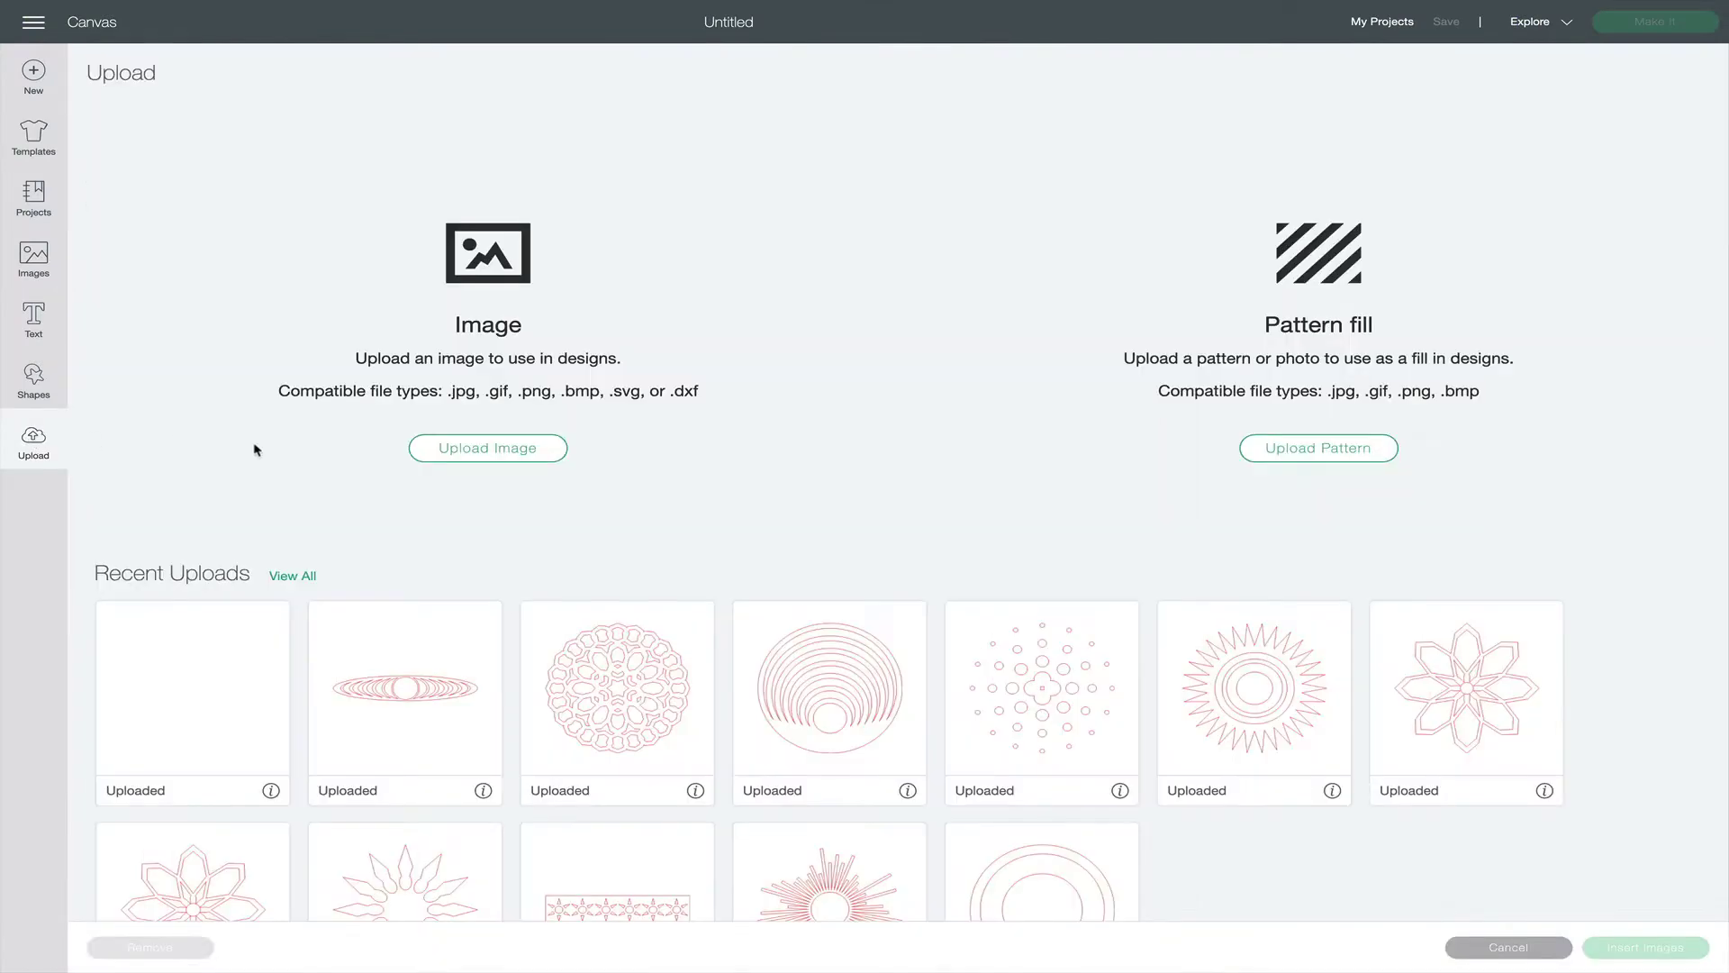
click(451, 448)
click(871, 483)
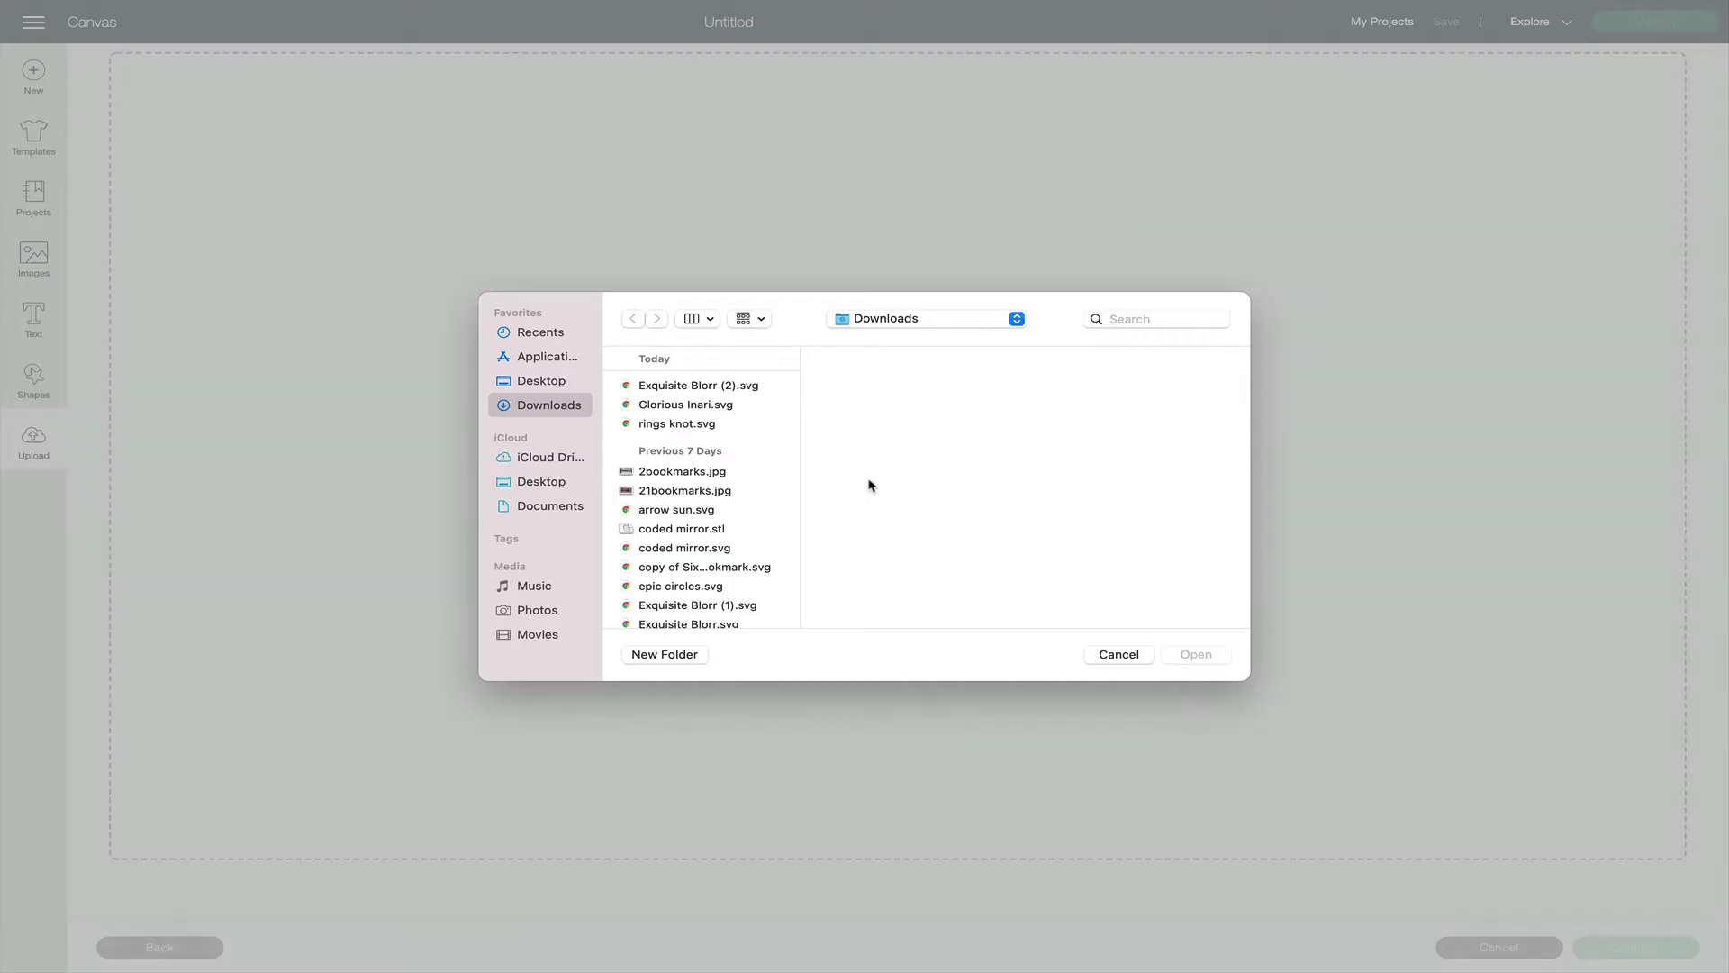
click(730, 422)
click(1195, 654)
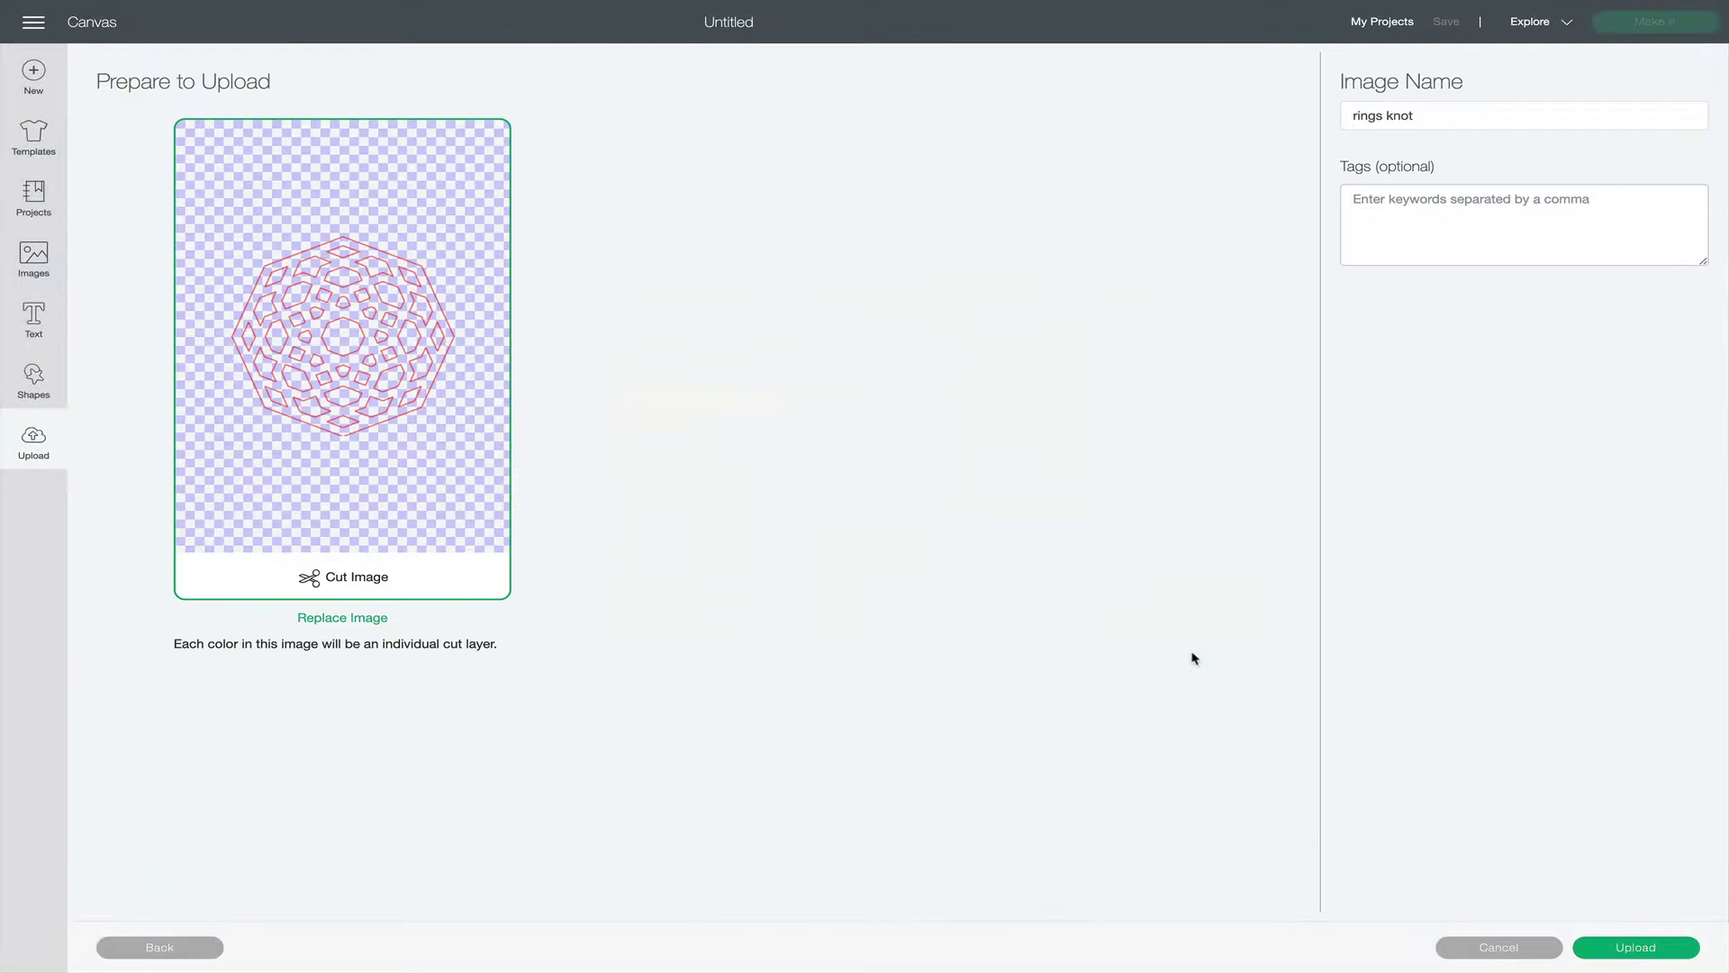
click(1636, 947)
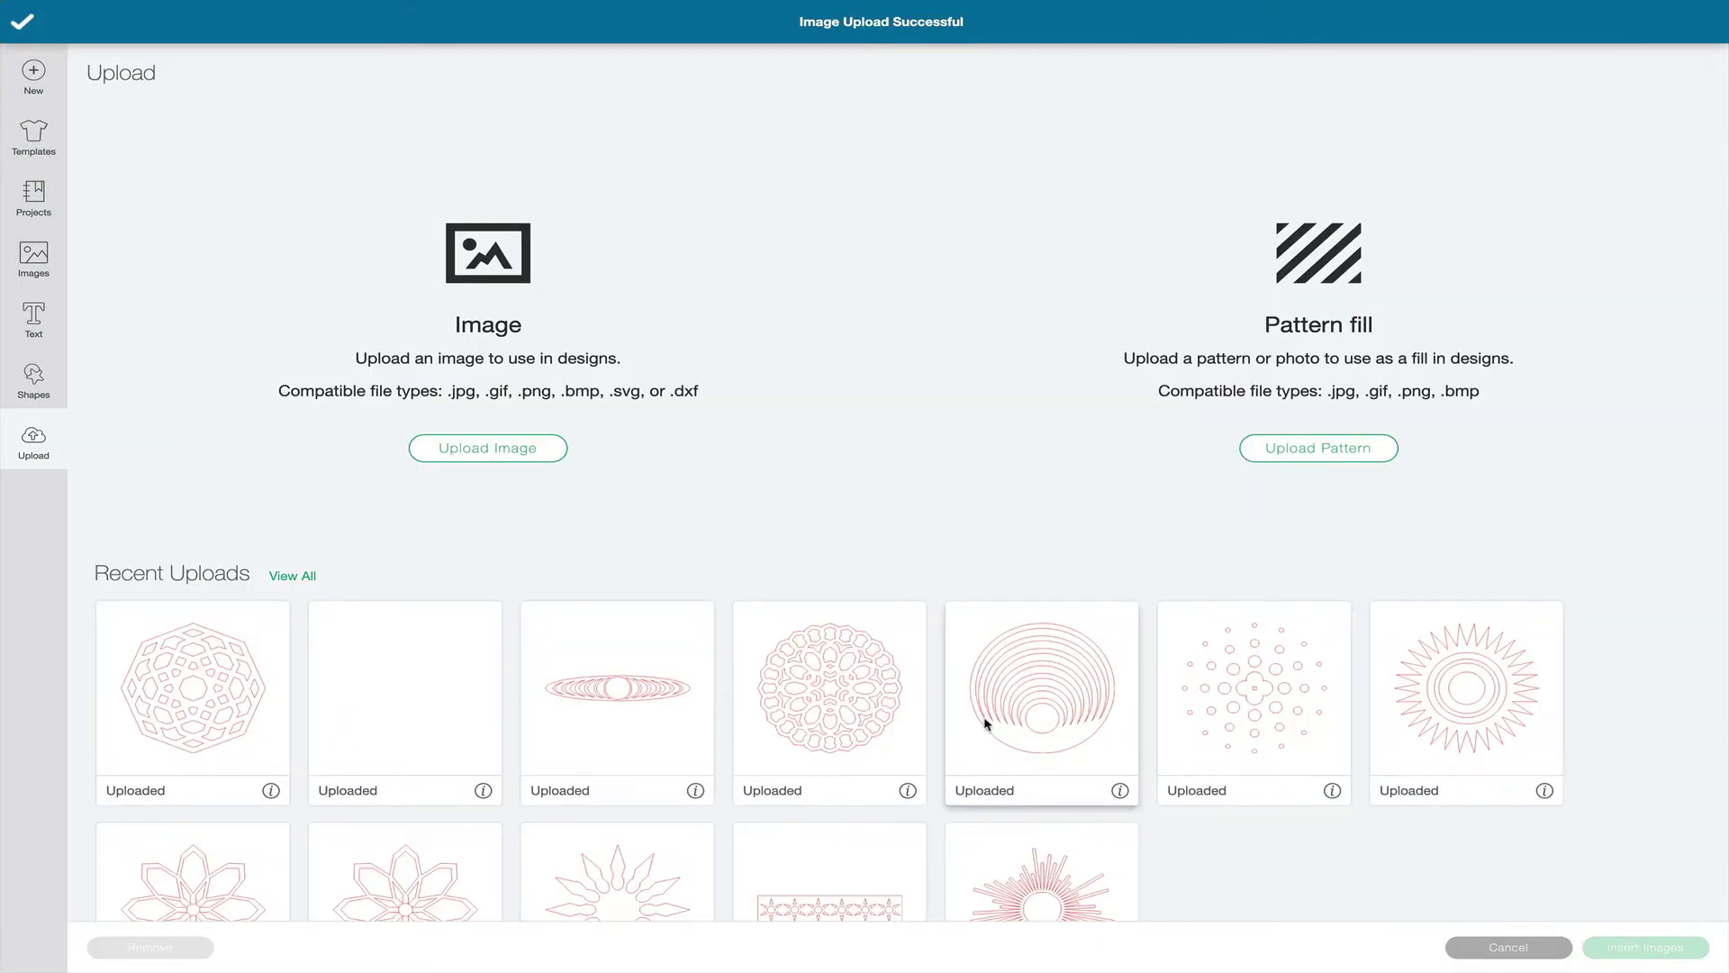
click(199, 684)
click(1646, 946)
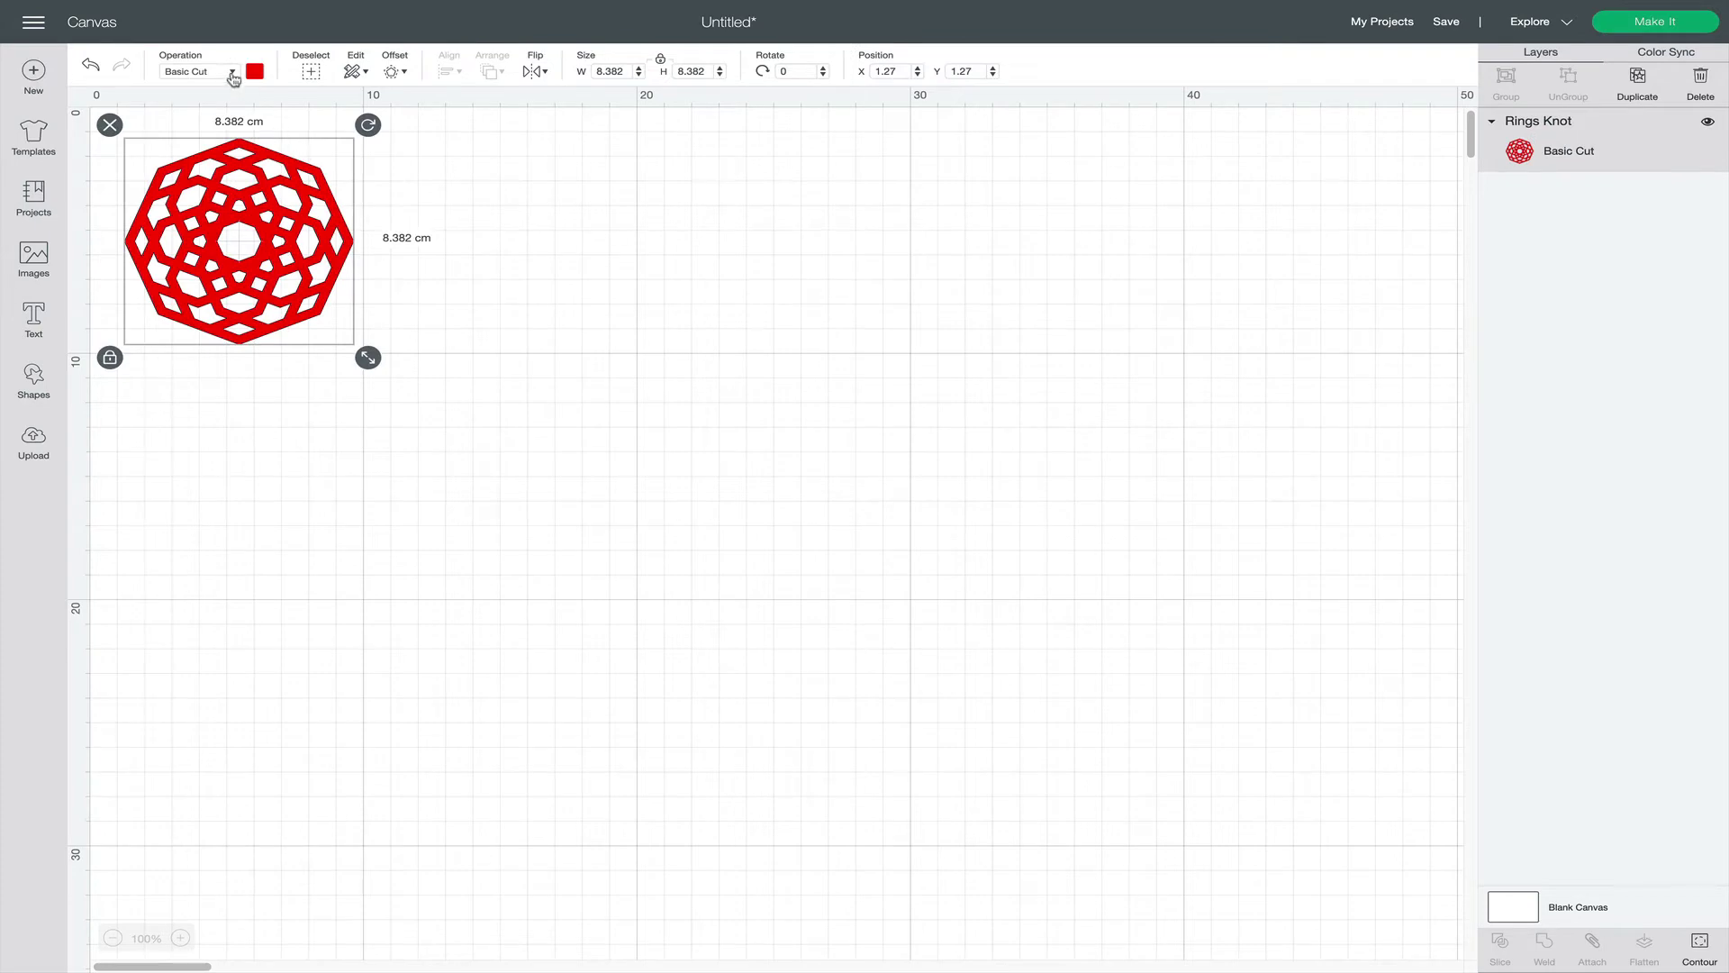
Switch the rings knot to the Pen operation with Wine as the pen colour.
click(233, 72)
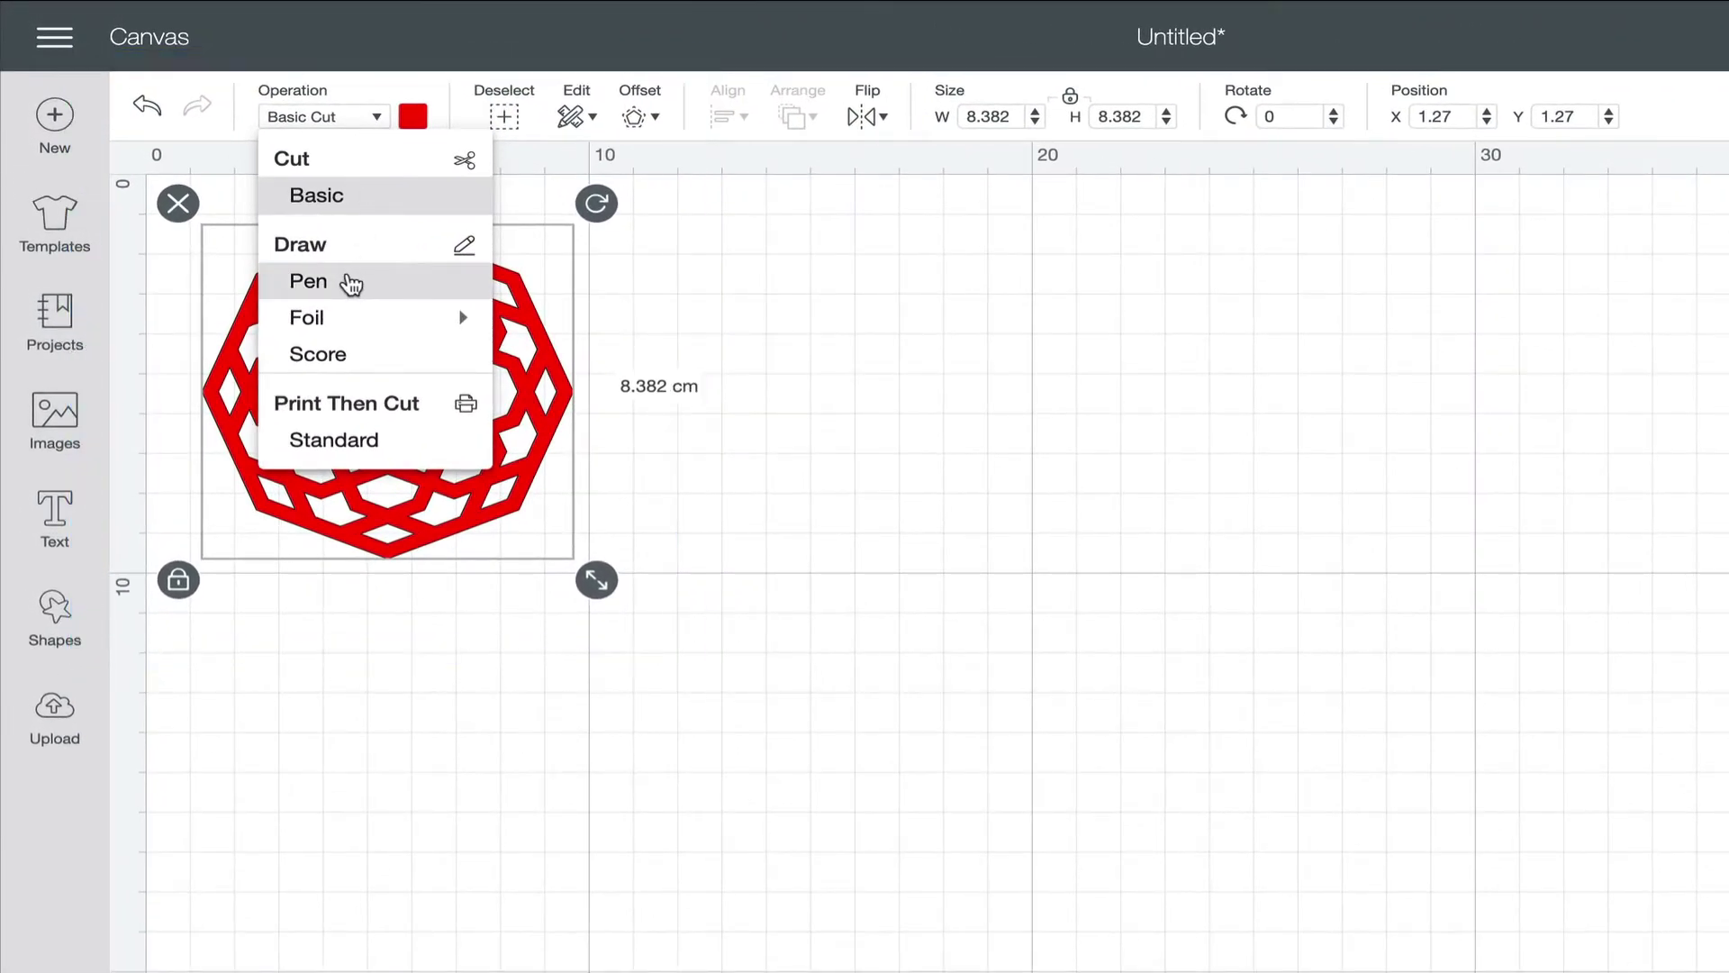
click(350, 281)
click(413, 116)
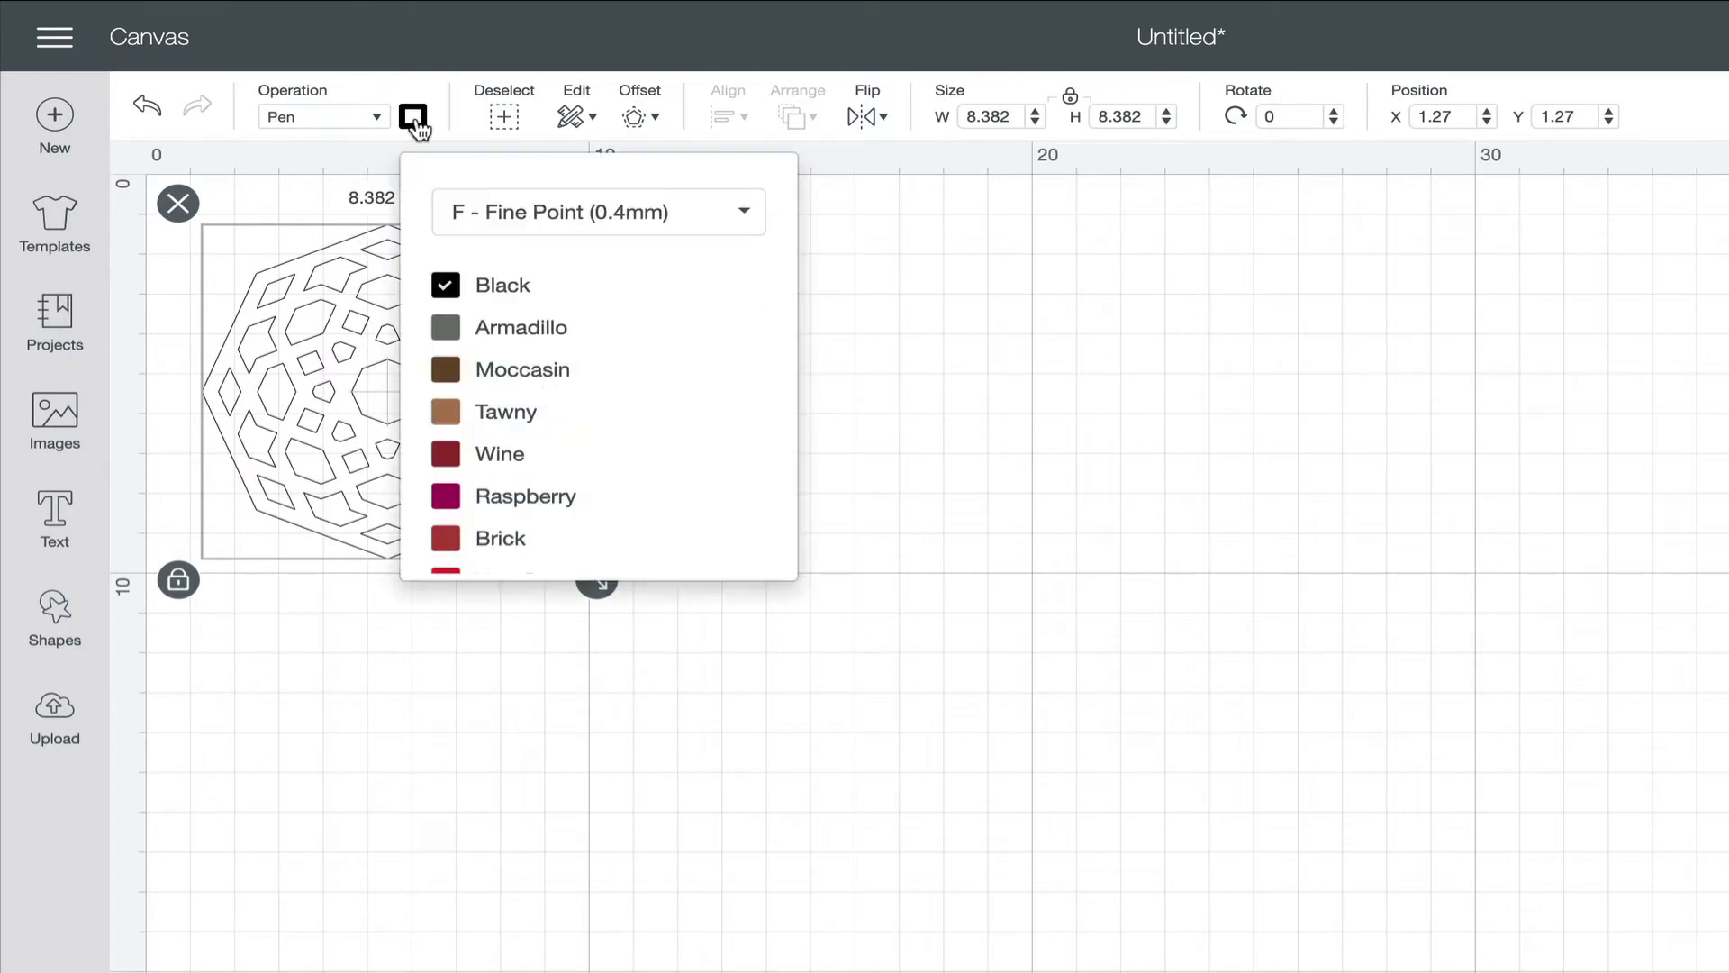
click(502, 448)
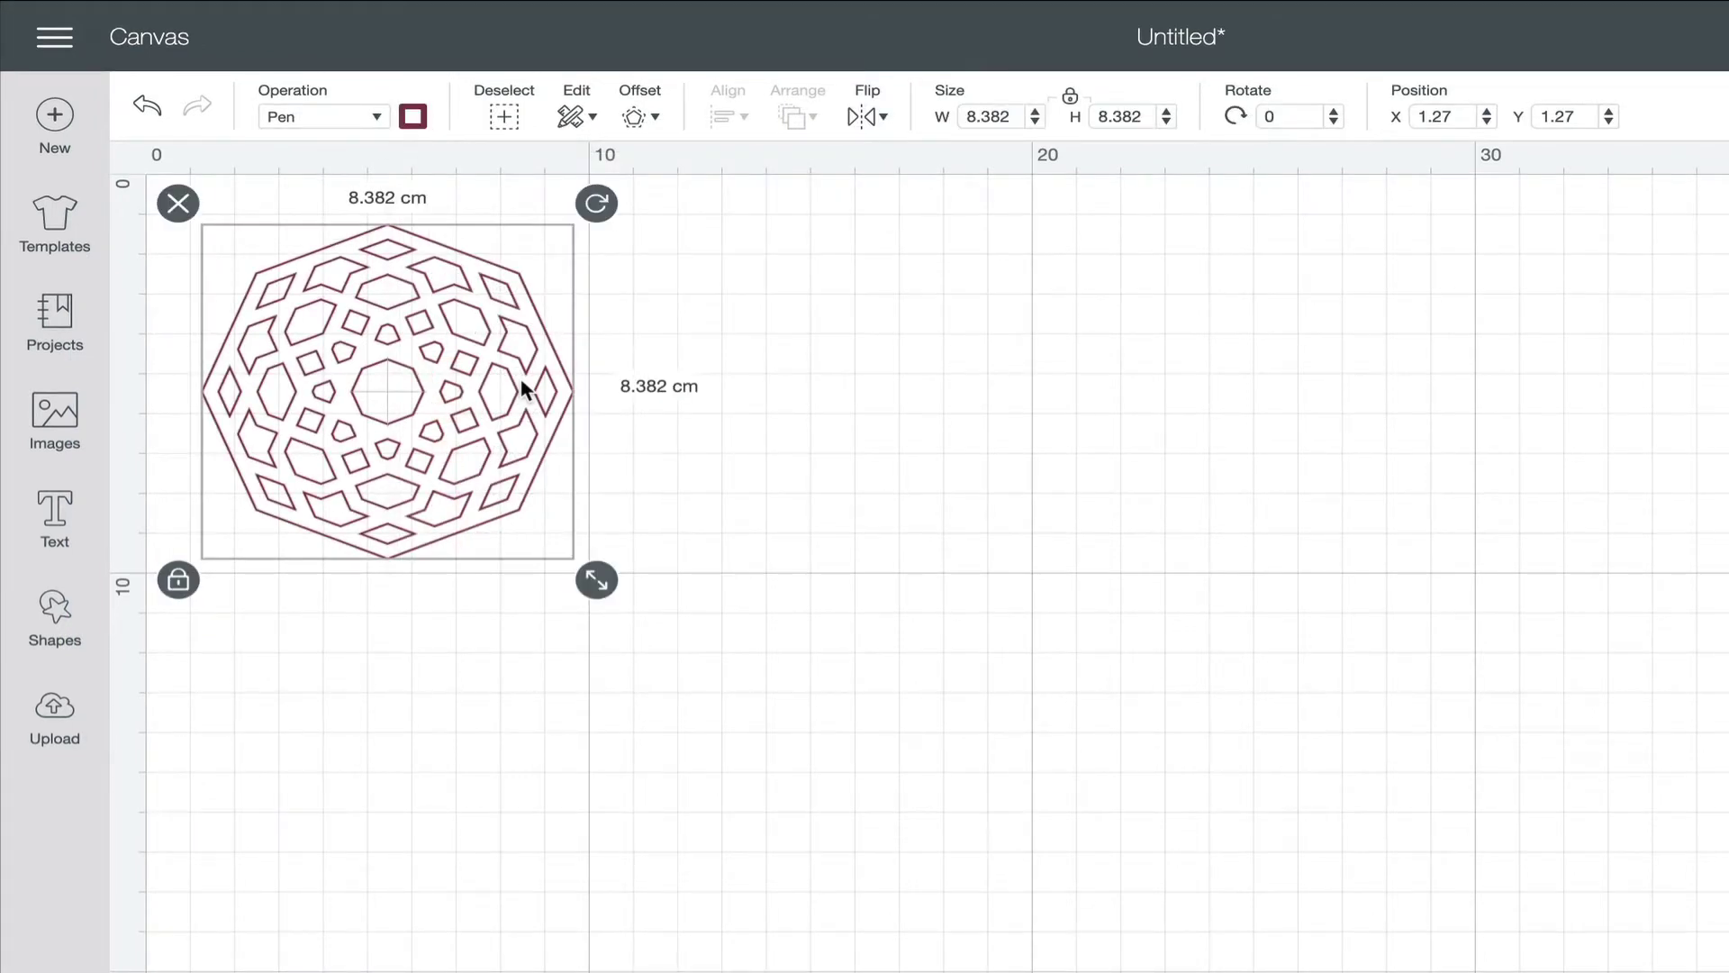
Add a 0.459 cm offset outline around the rings knot.
click(646, 121)
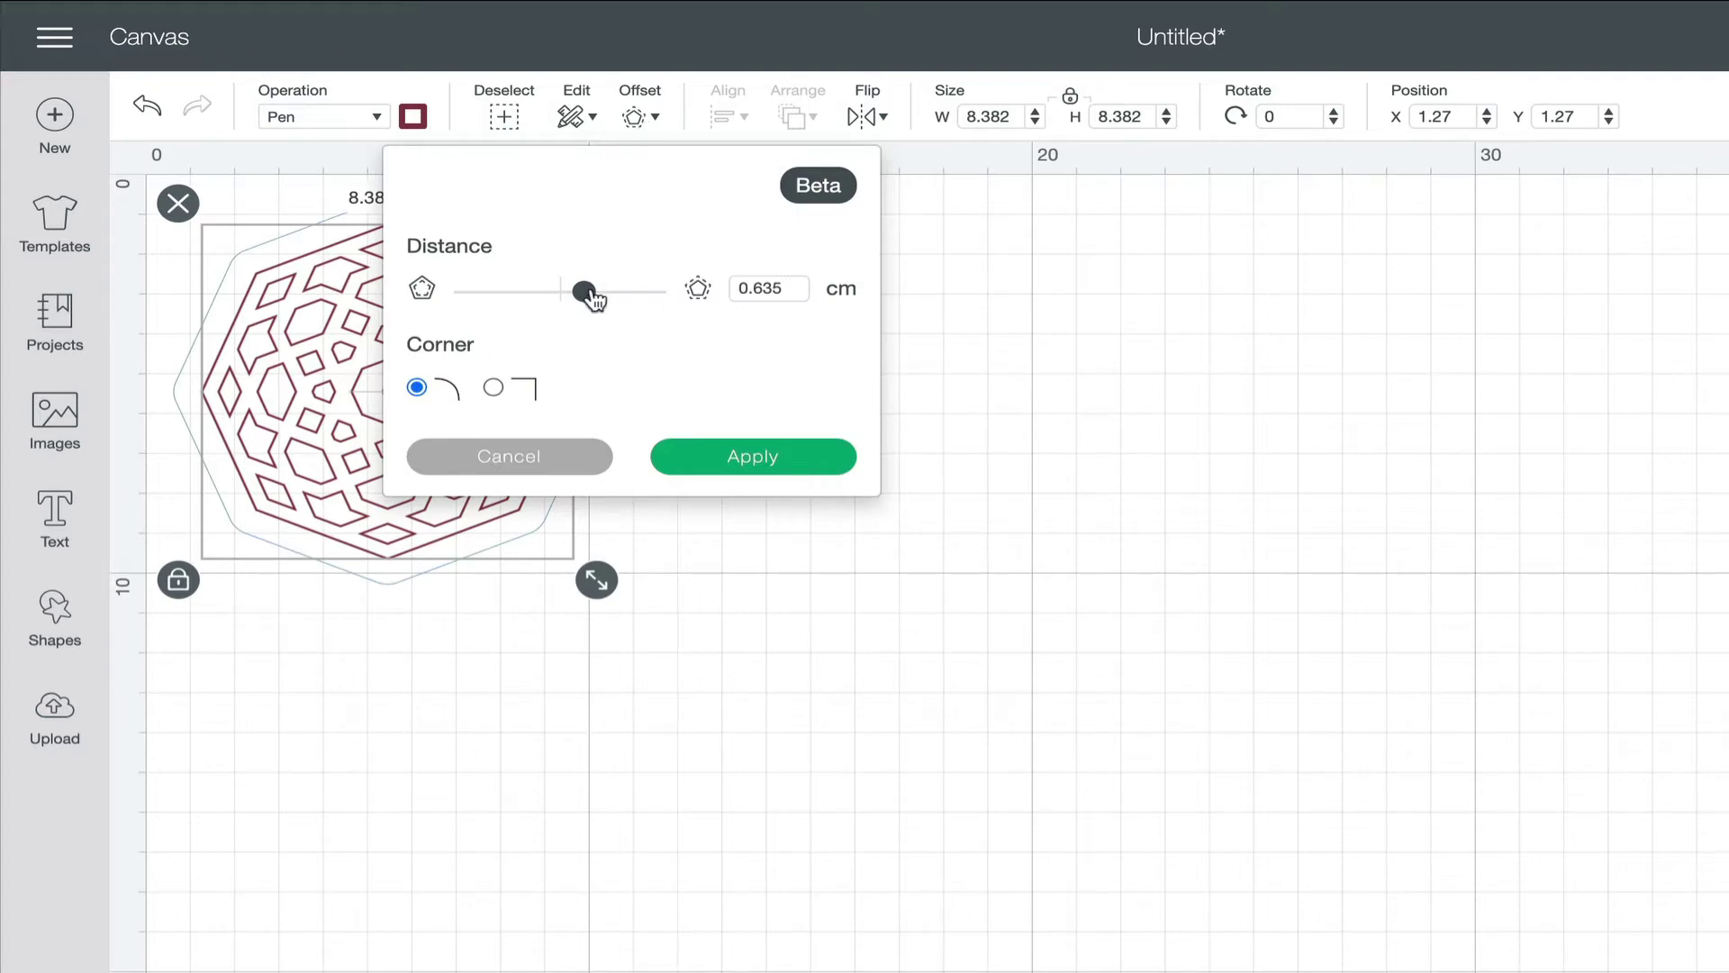
drag(591, 297, 579, 302)
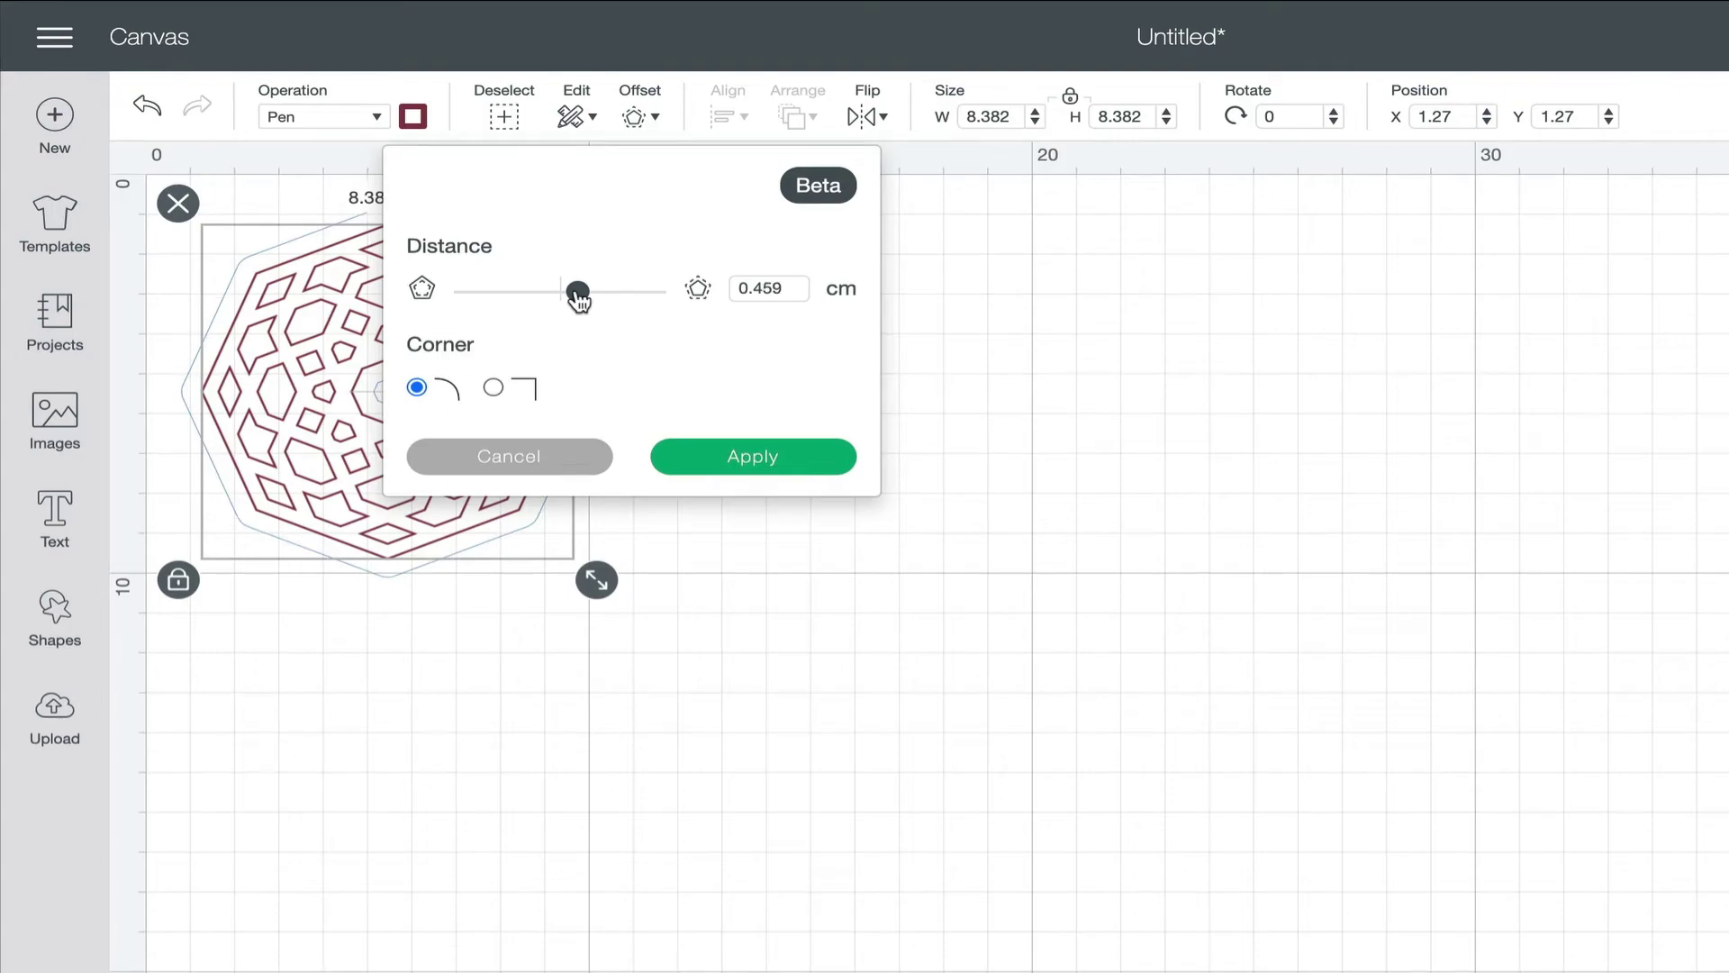
click(766, 451)
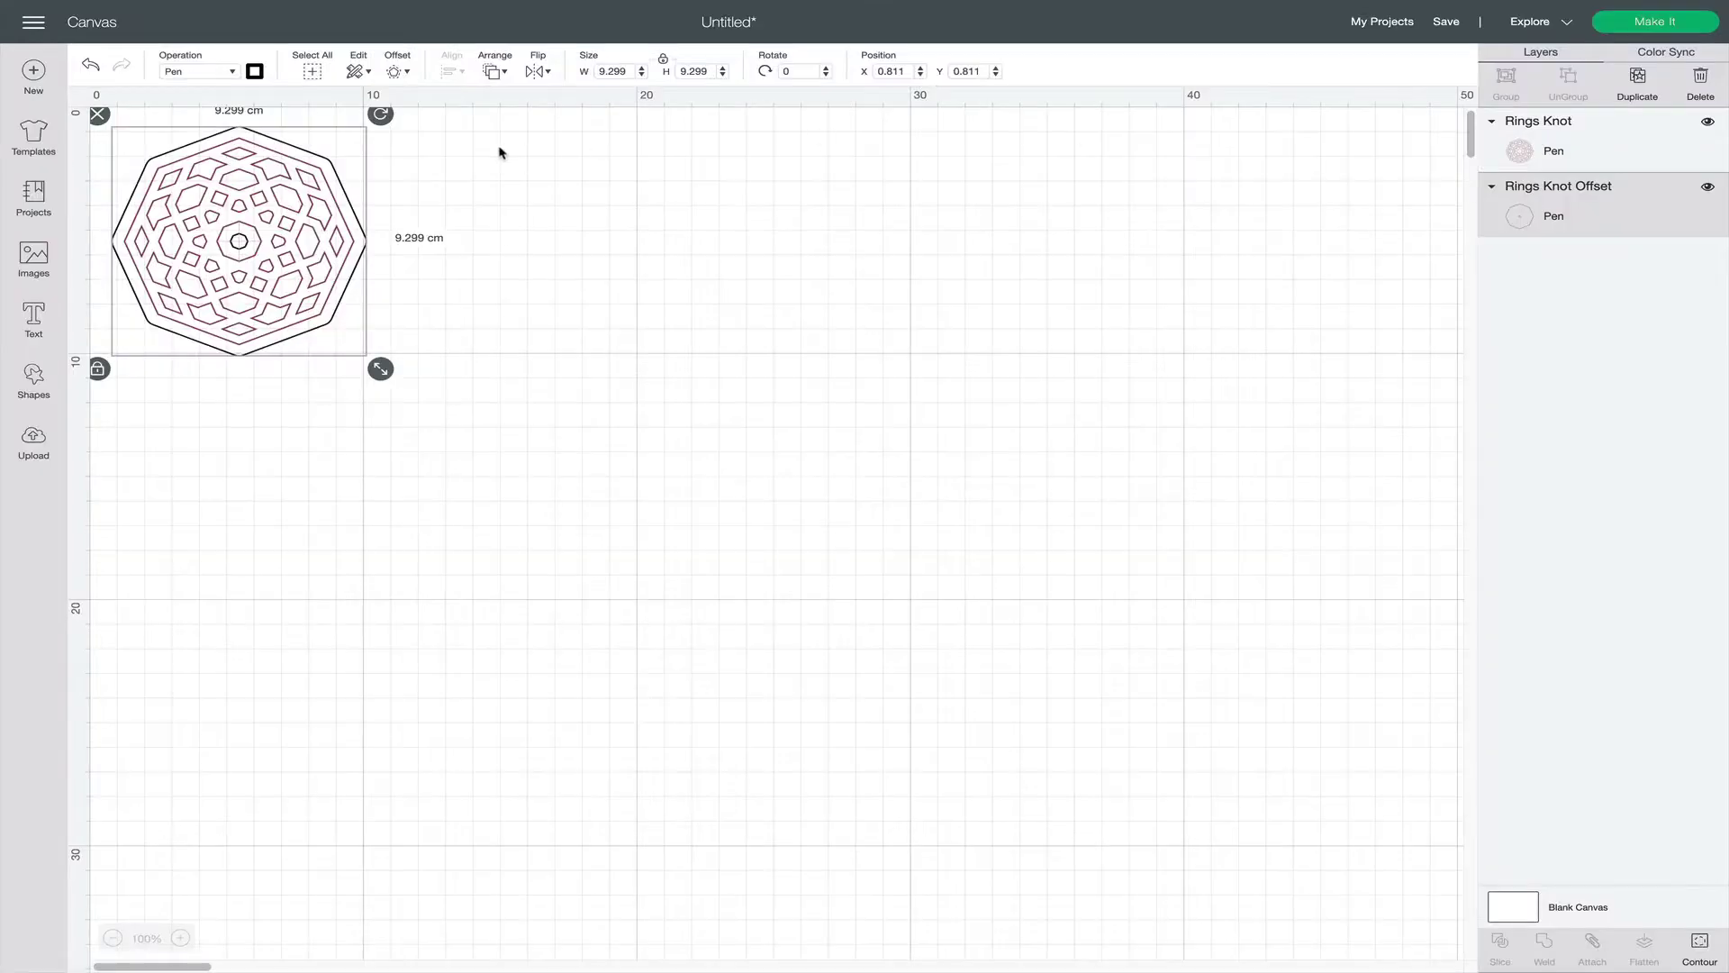
Make the offset layer a Basic Cut and attach the pen drawing to it.
click(212, 72)
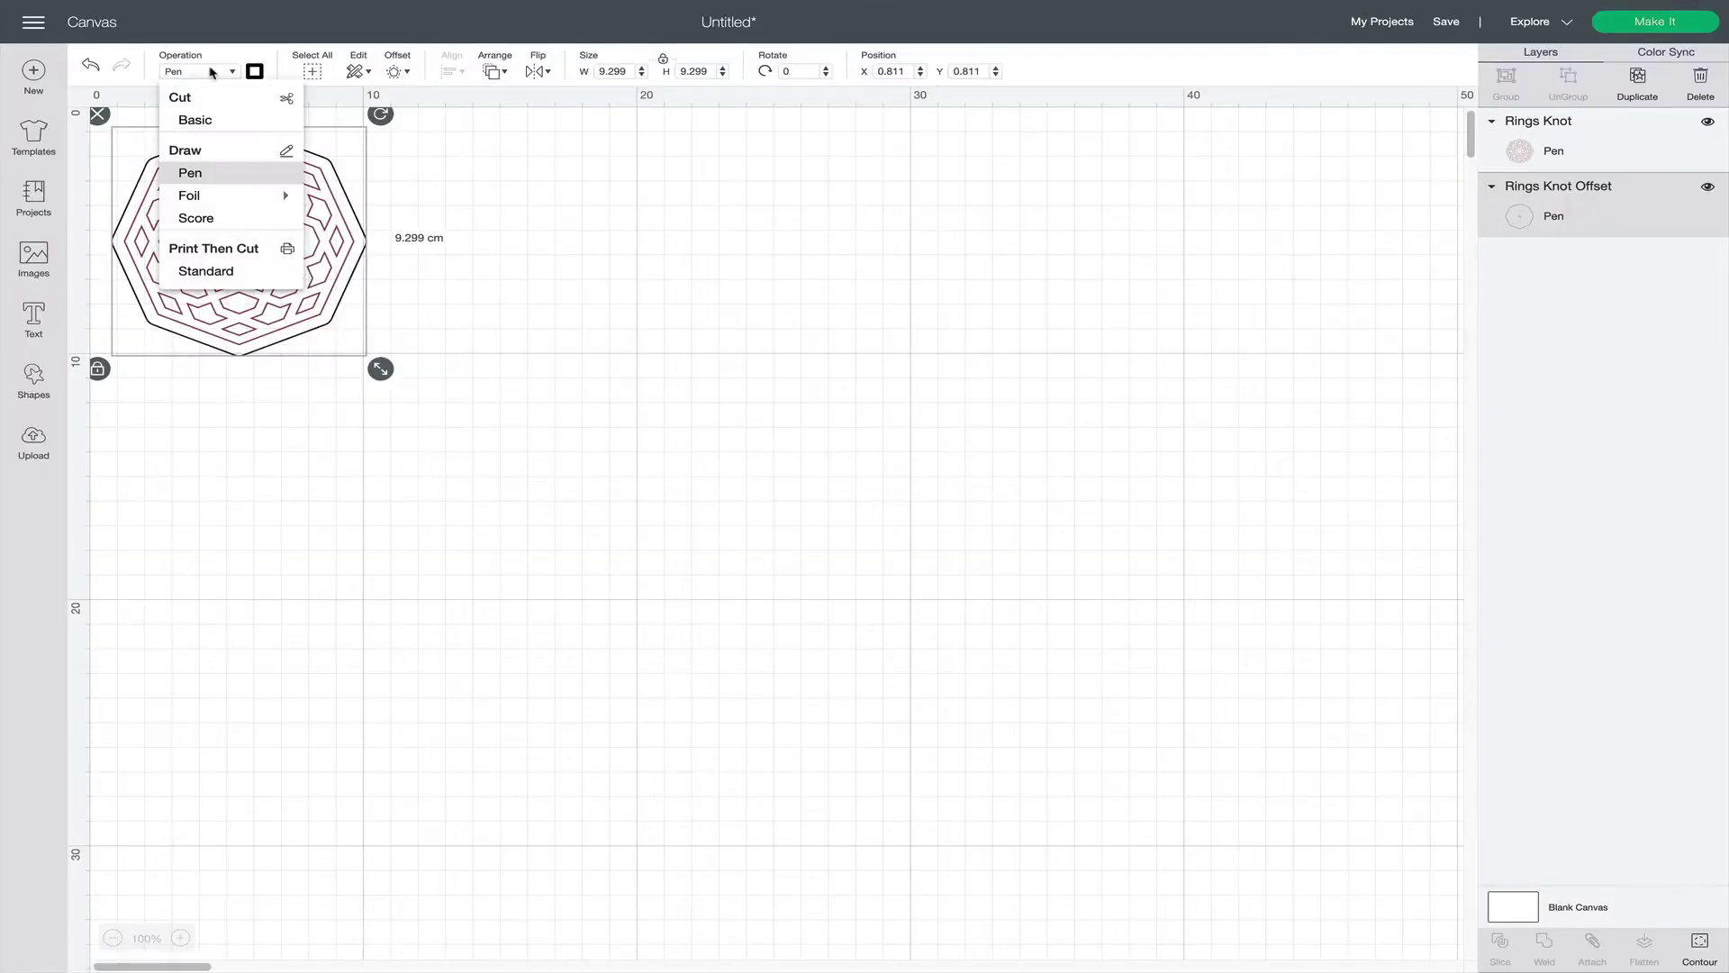
click(209, 121)
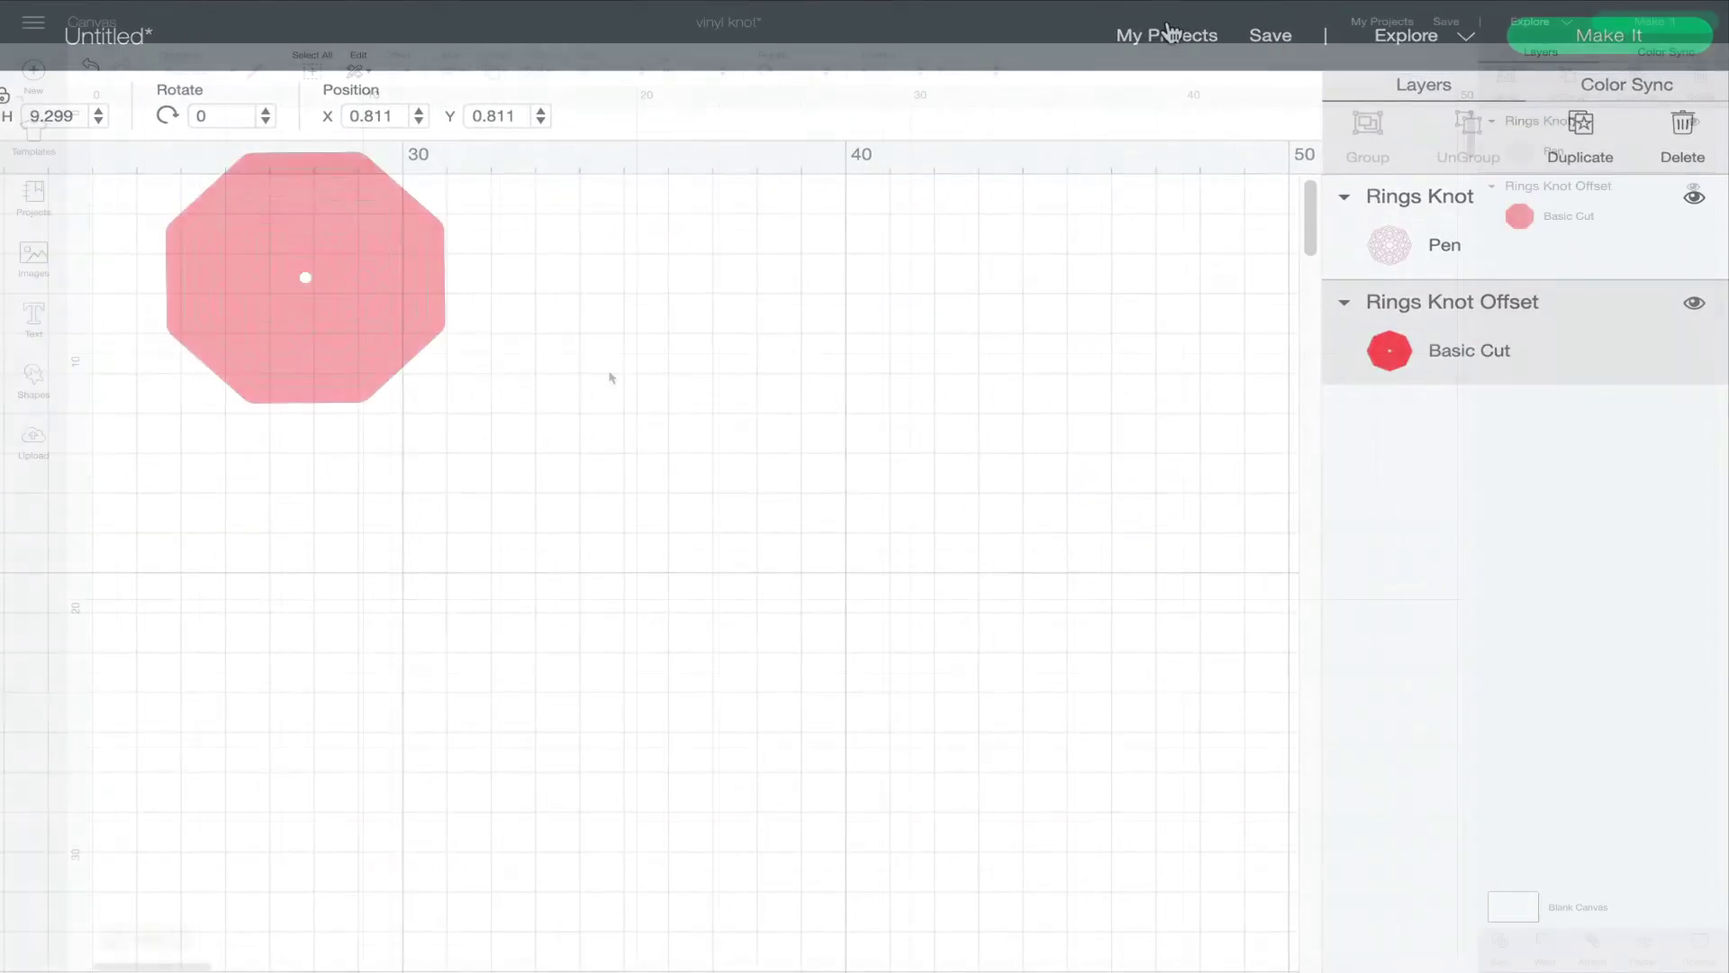
drag(609, 372, 151, 156)
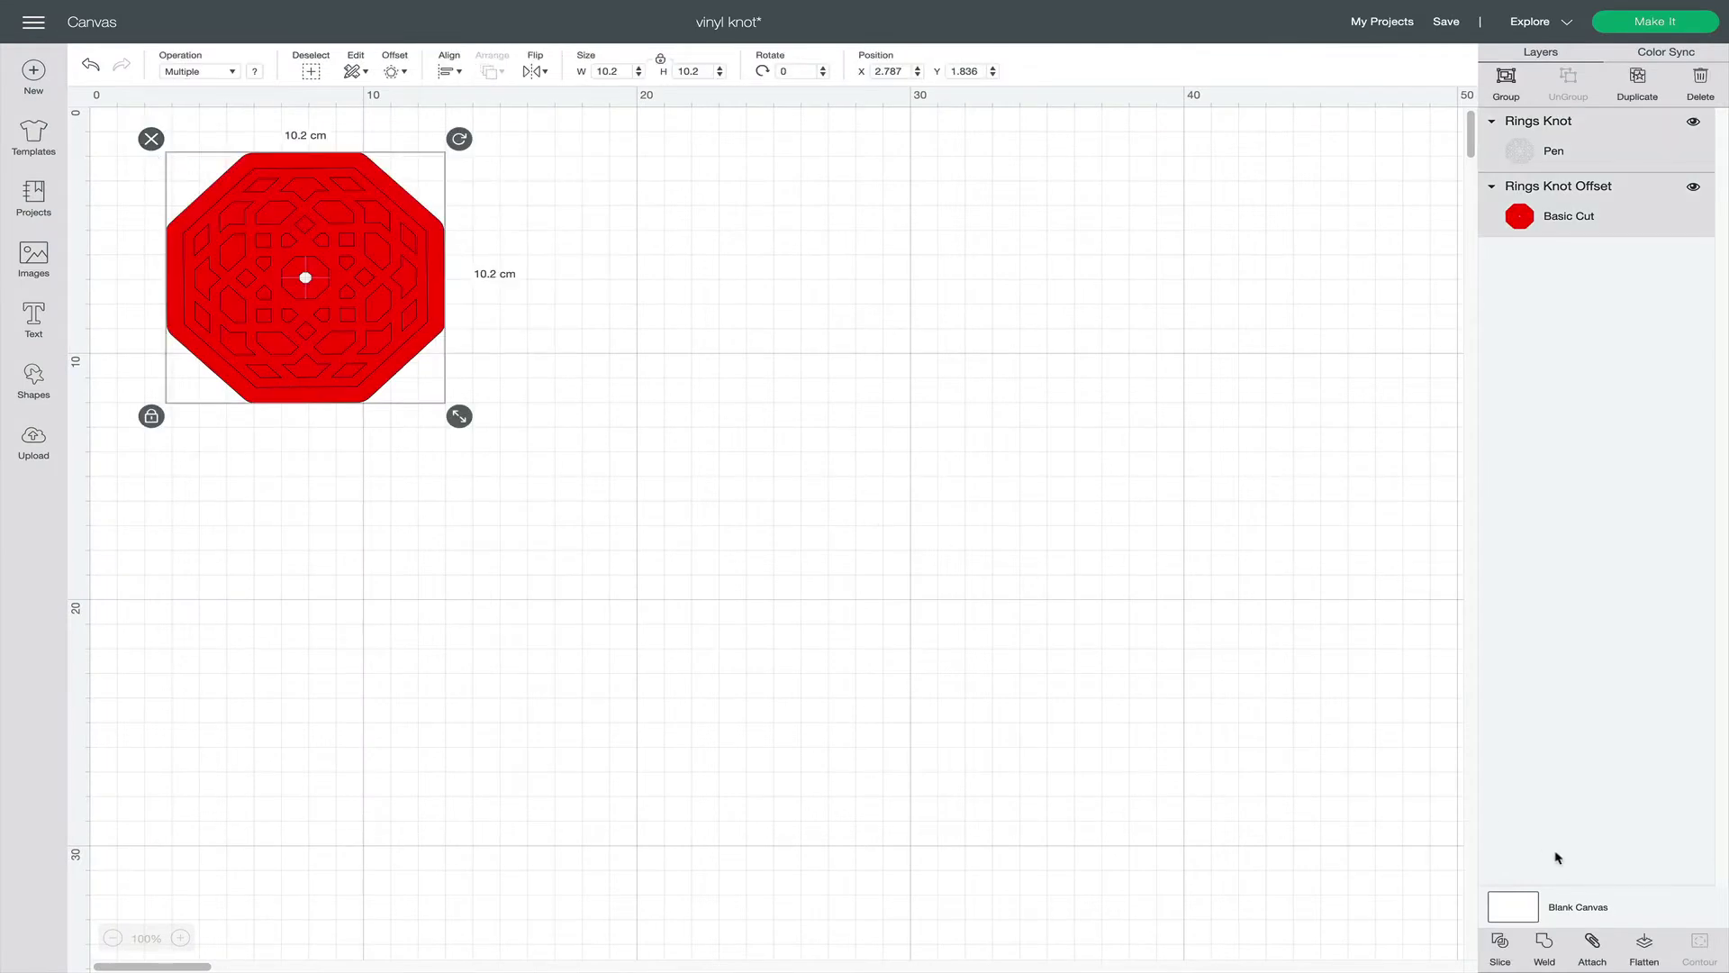
click(1594, 942)
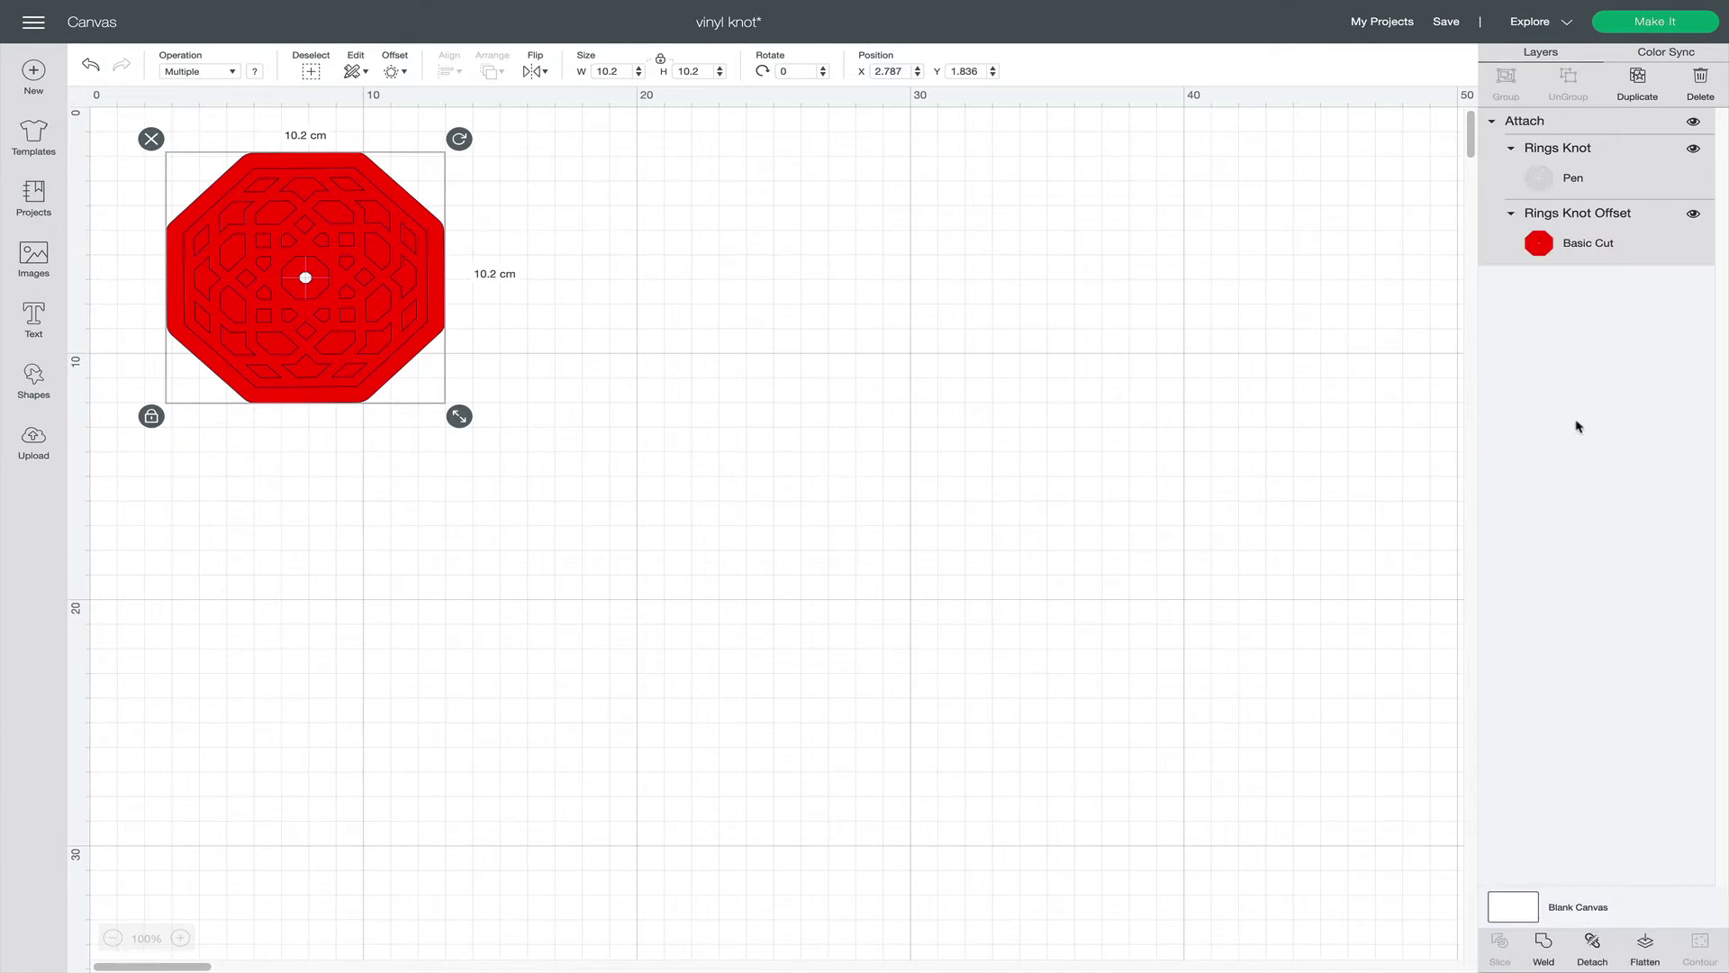
Send the attached design to Make It, shift it on the mat and continue.
click(1624, 31)
mouse_move(815, 243)
mouse_down()
mouse_move(880, 244)
mouse_move(836, 261)
mouse_up()
click(1640, 948)
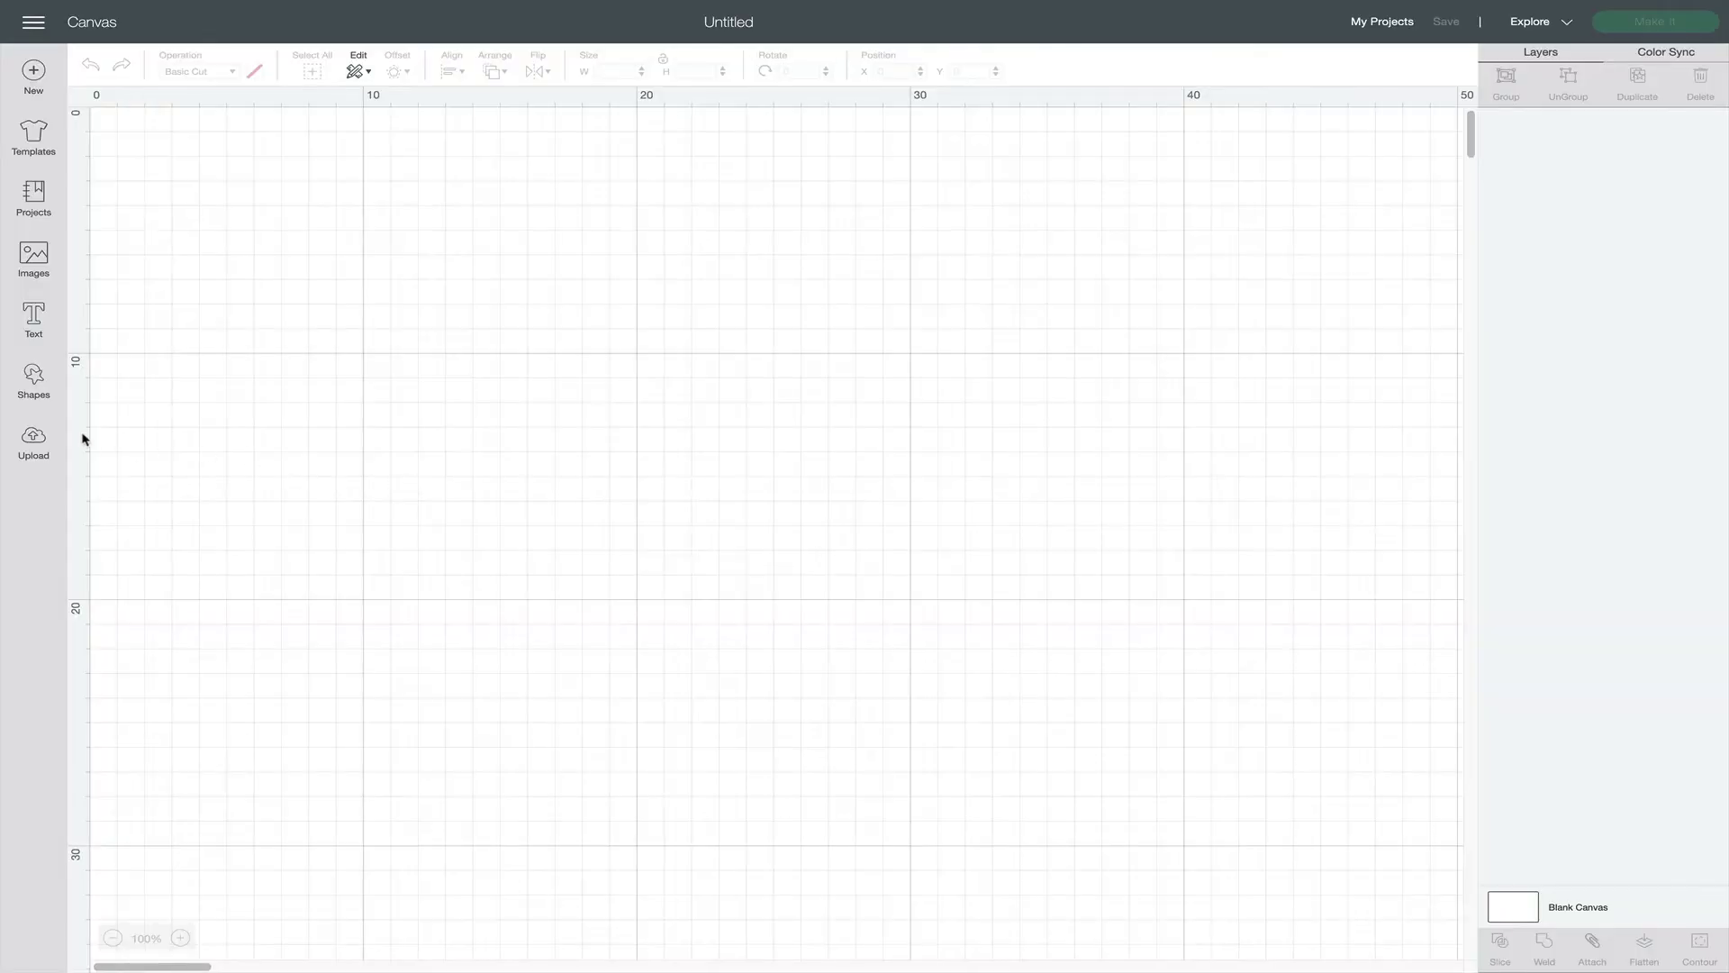
Insert the rings knot upload onto the fresh canvas.
click(33, 441)
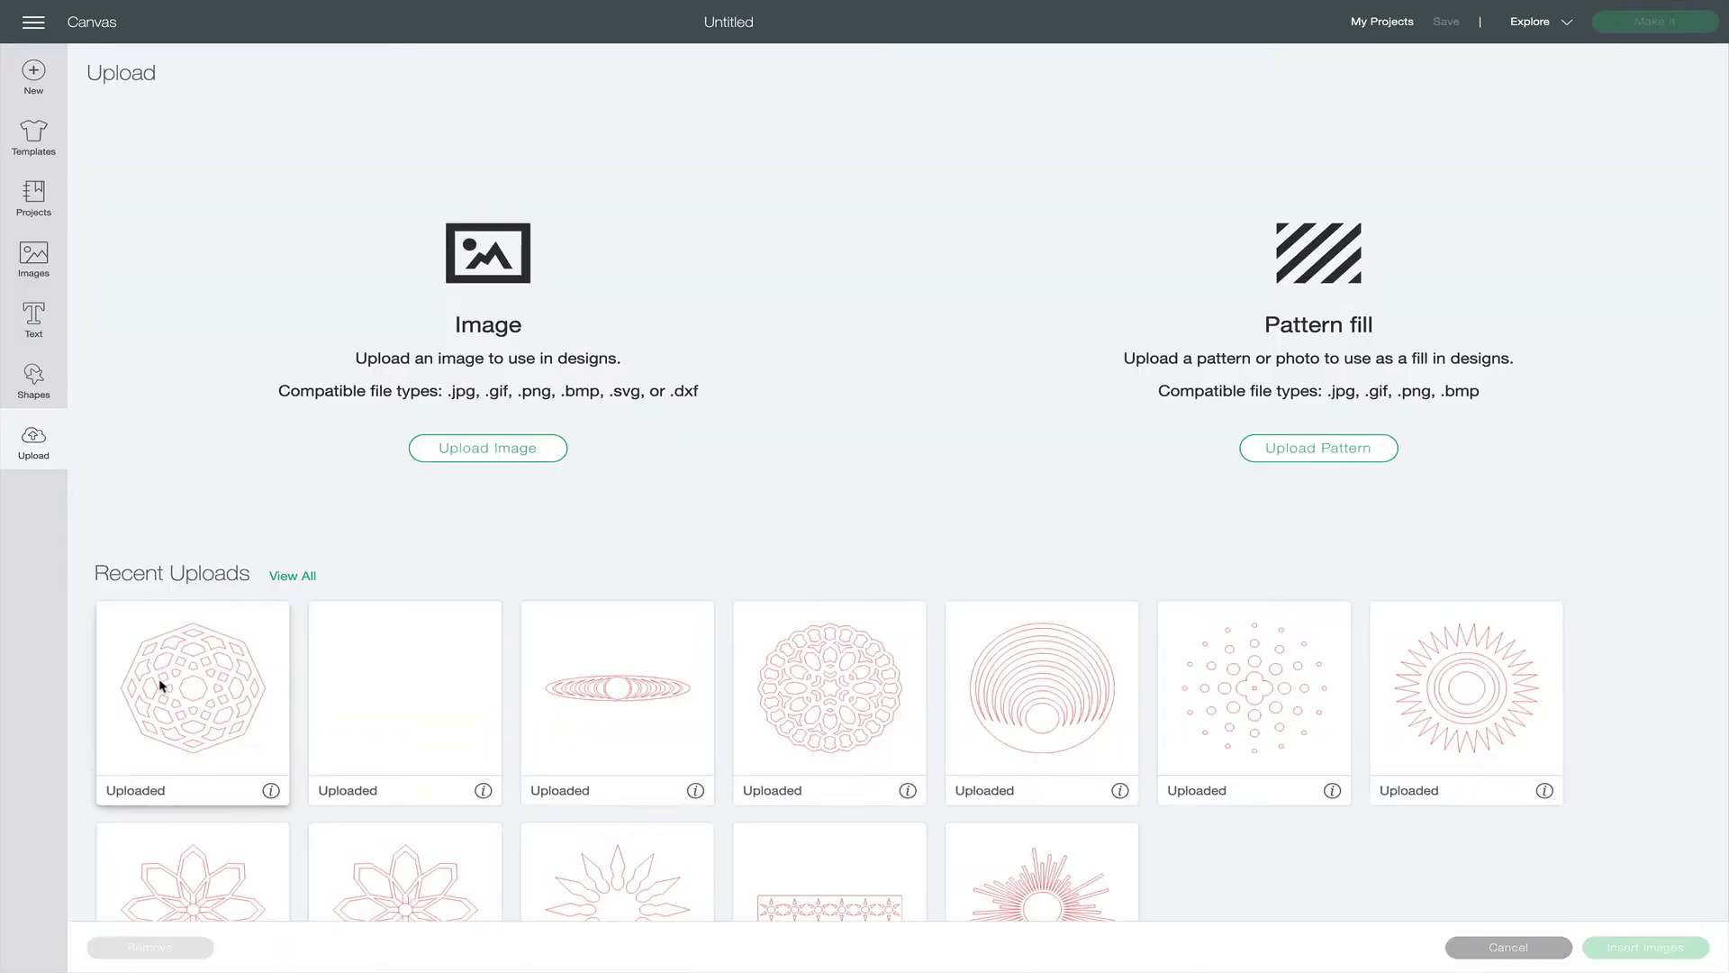
click(160, 686)
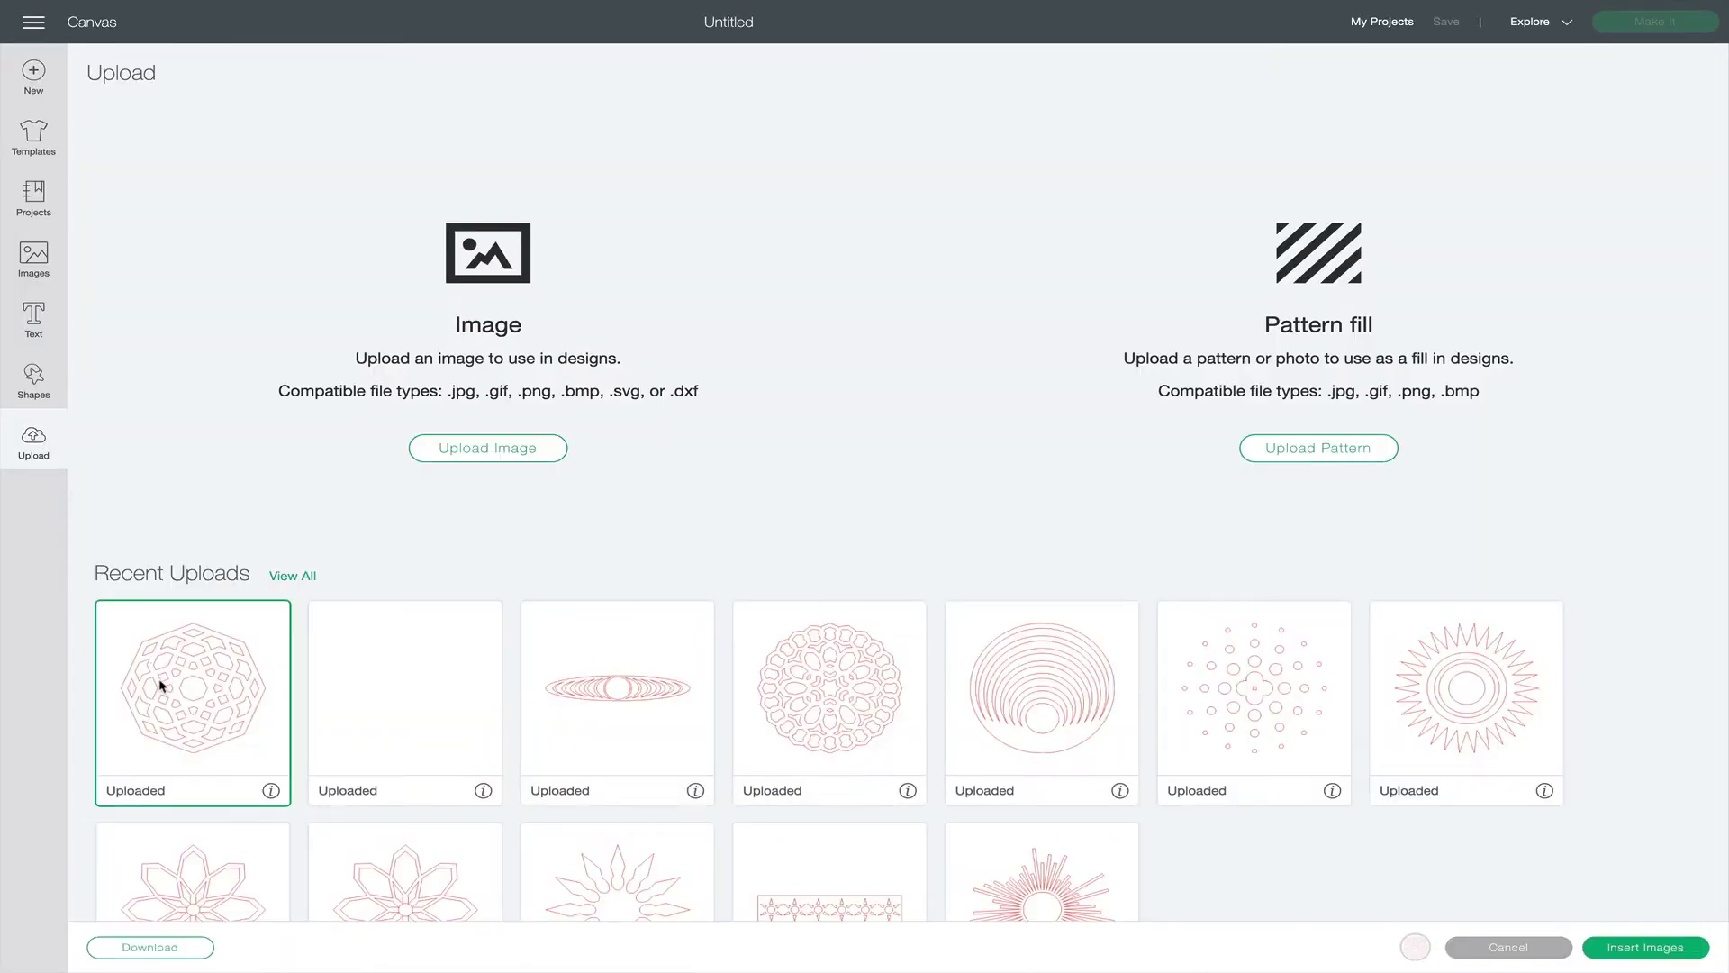
click(1648, 949)
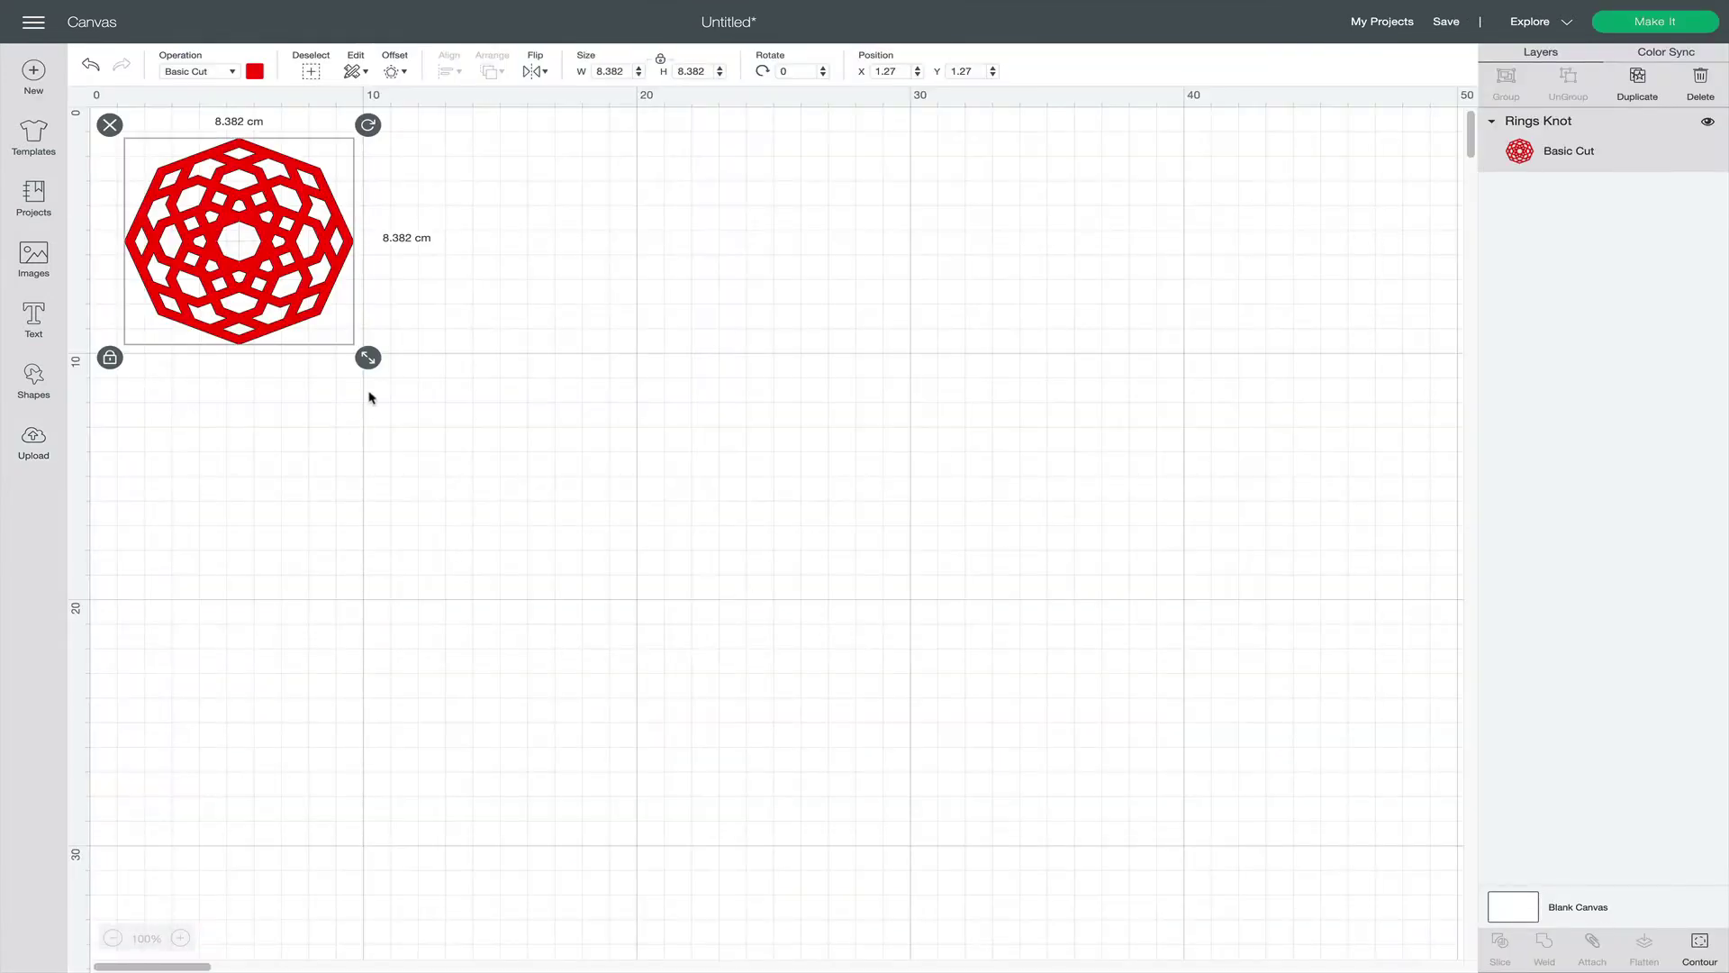
Rotate the rings knot about 22° and enlarge it to roughly 17.6 cm.
drag(368, 358, 580, 548)
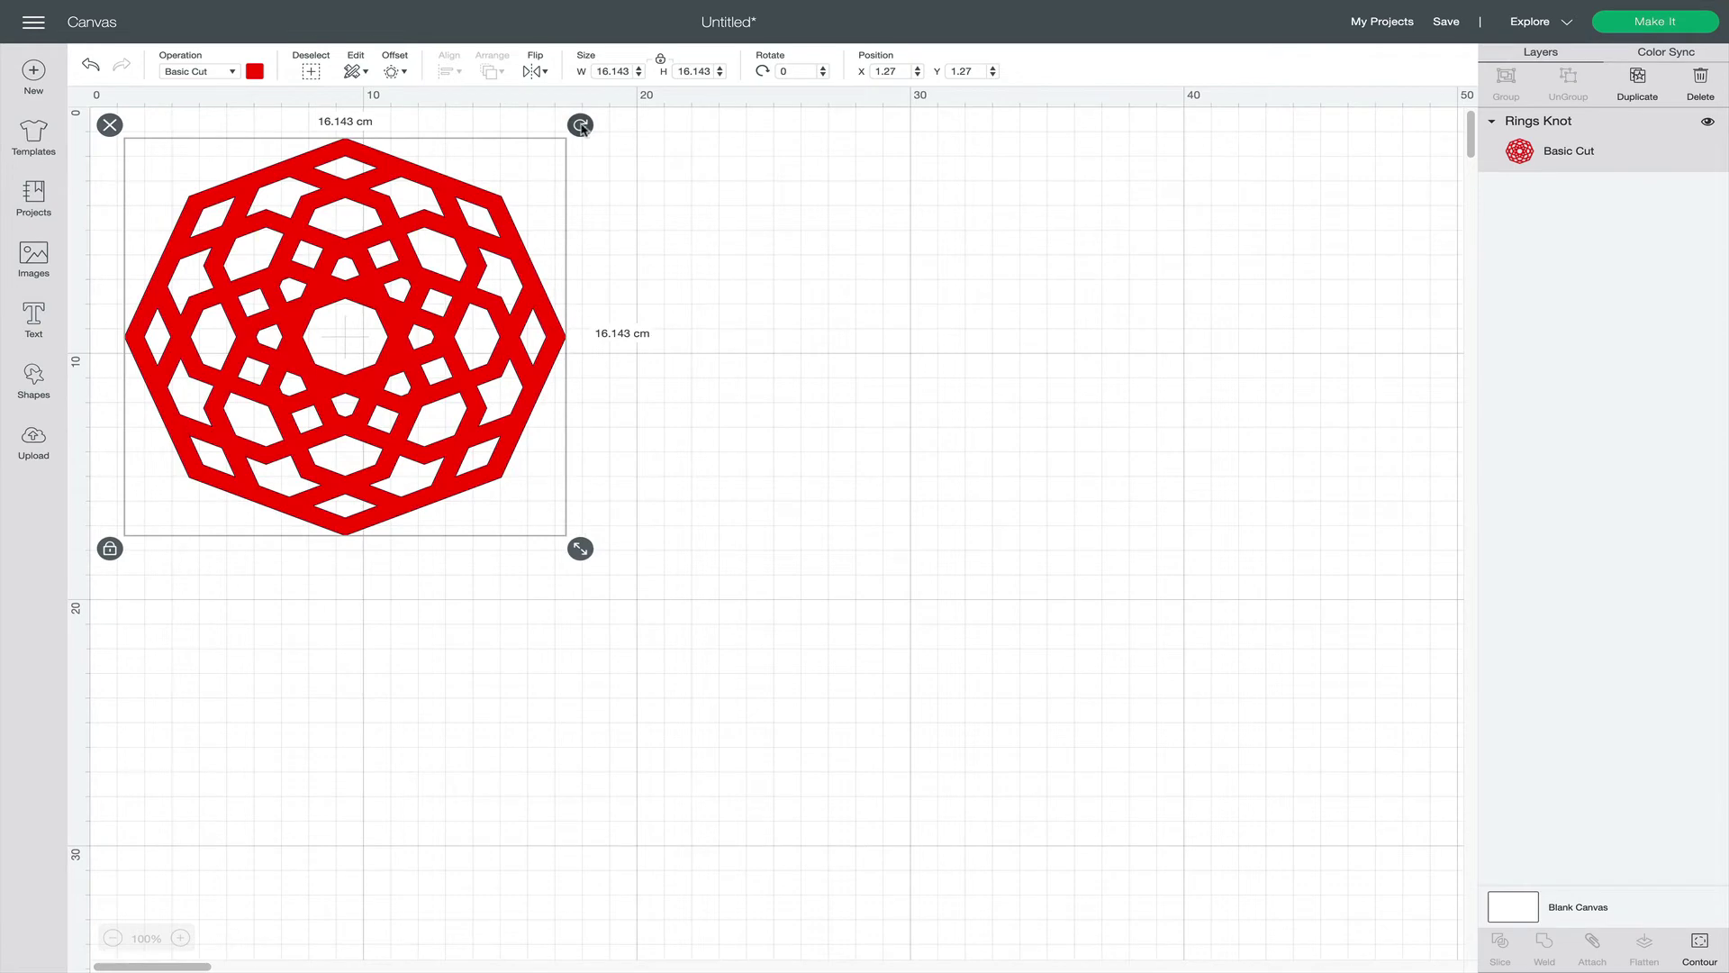
drag(580, 124, 710, 201)
click(803, 352)
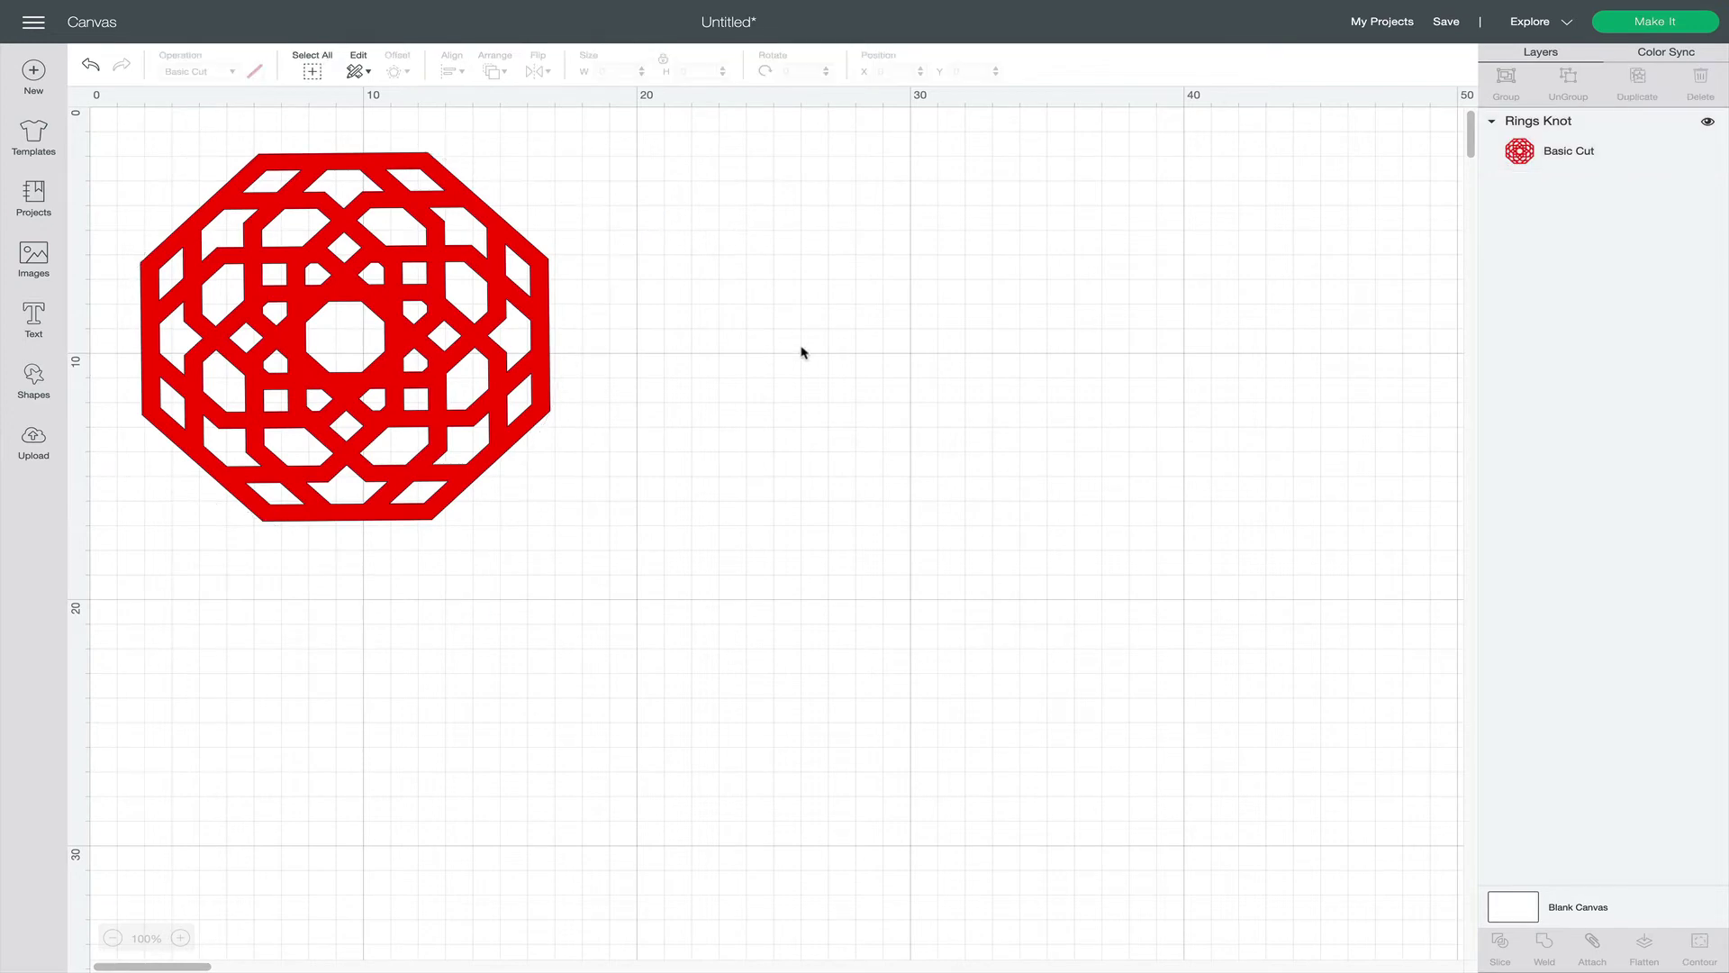
click(544, 375)
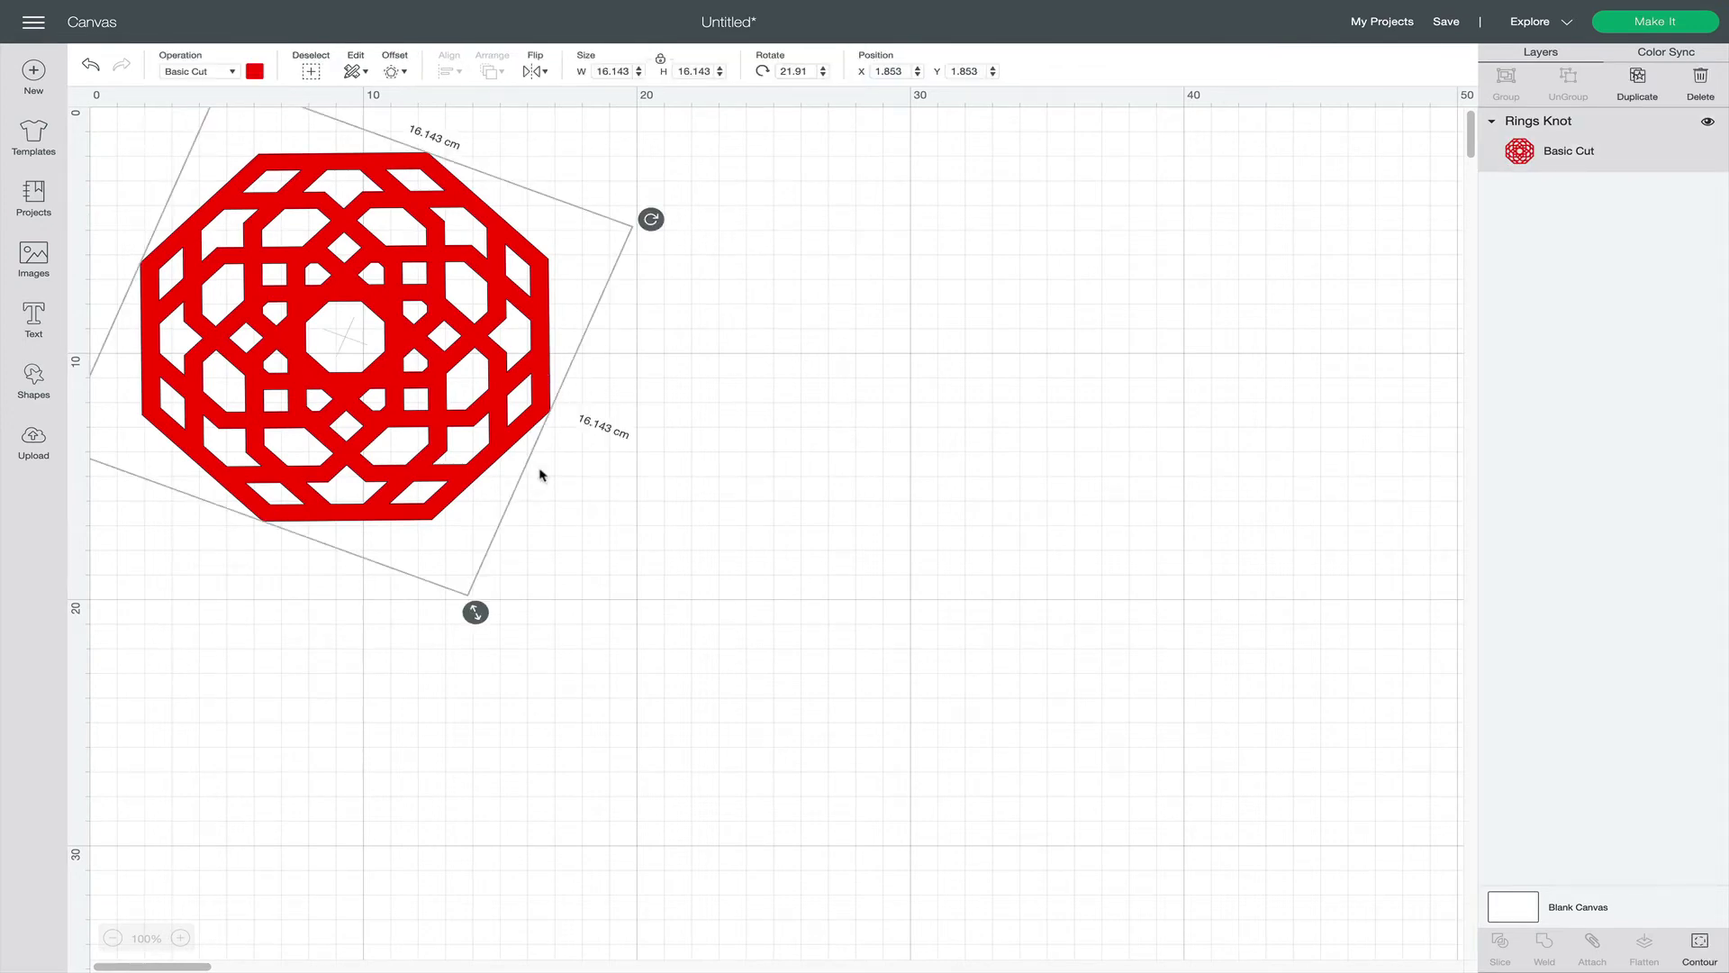
drag(476, 616, 502, 666)
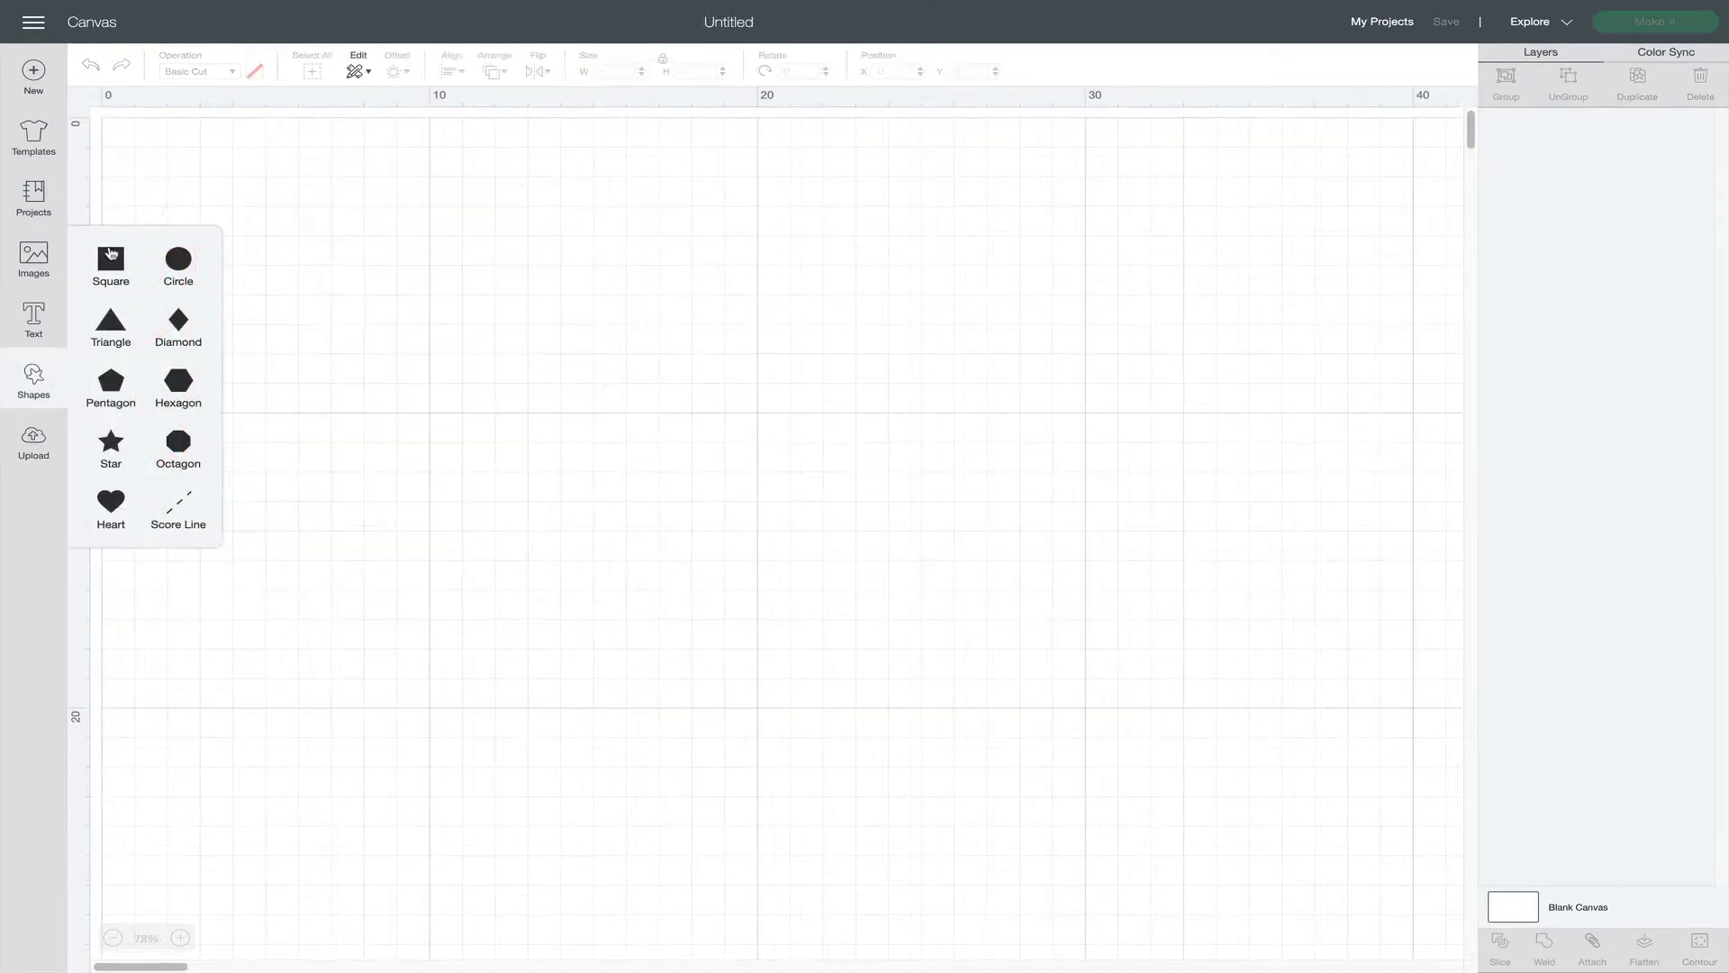
Add a light blue square and resize it to 24 × 12 cm.
click(112, 259)
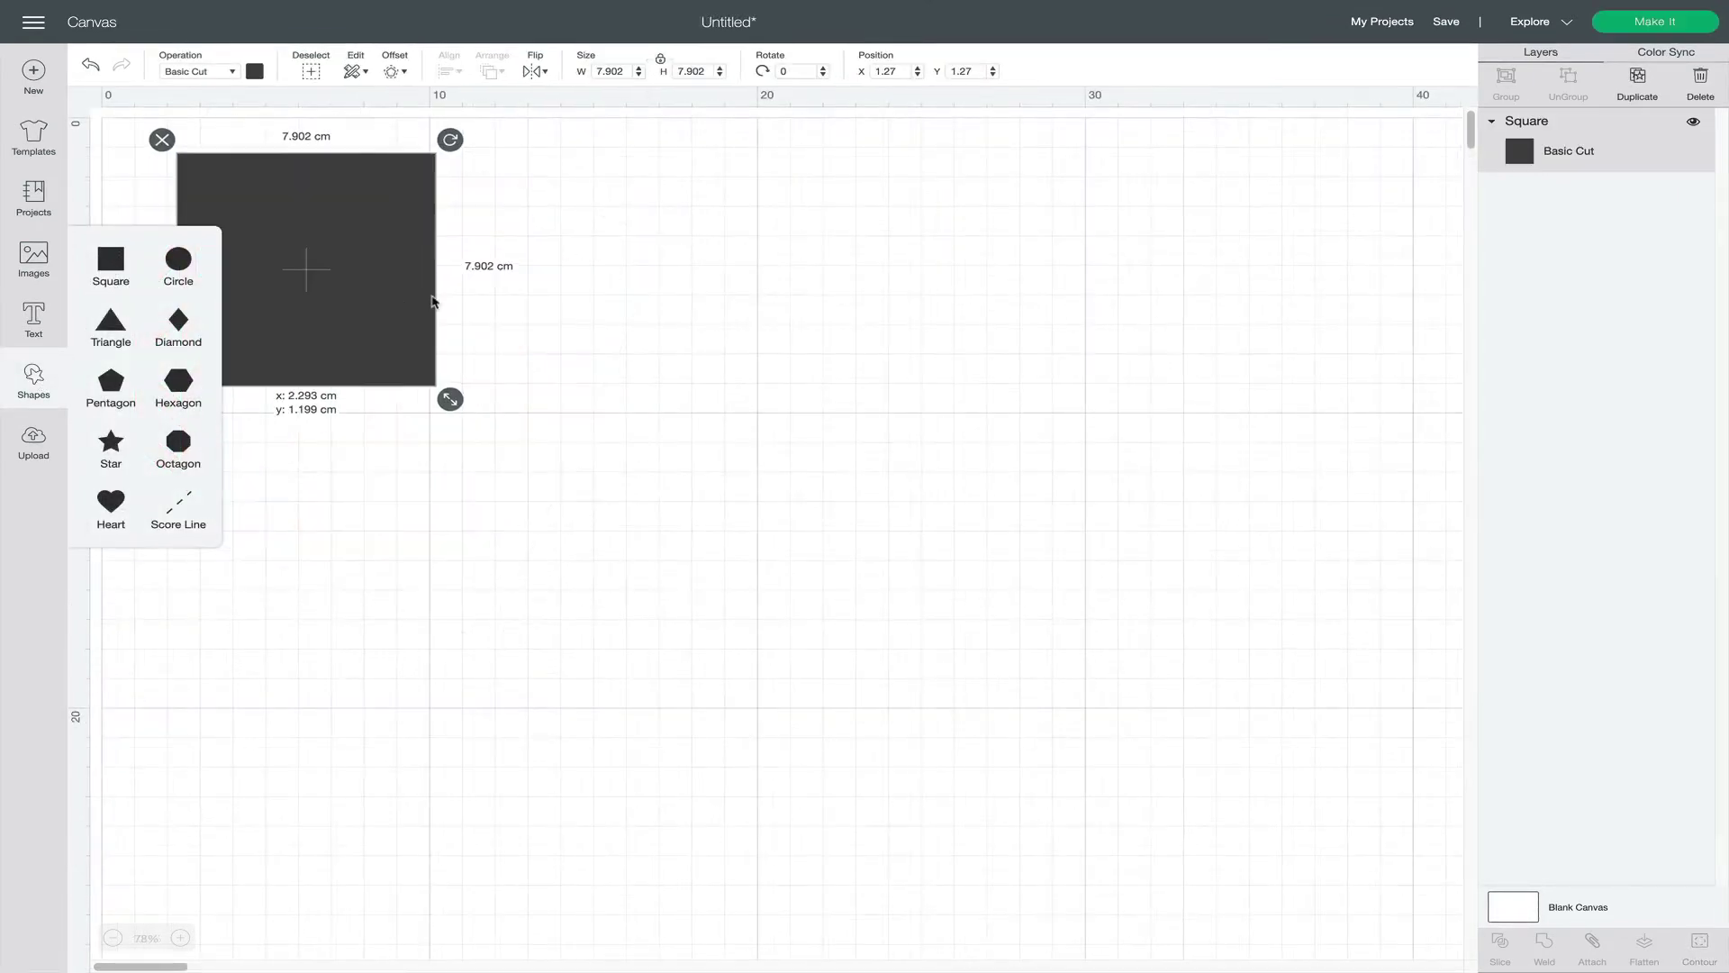
drag(386, 192, 487, 219)
click(254, 72)
click(365, 171)
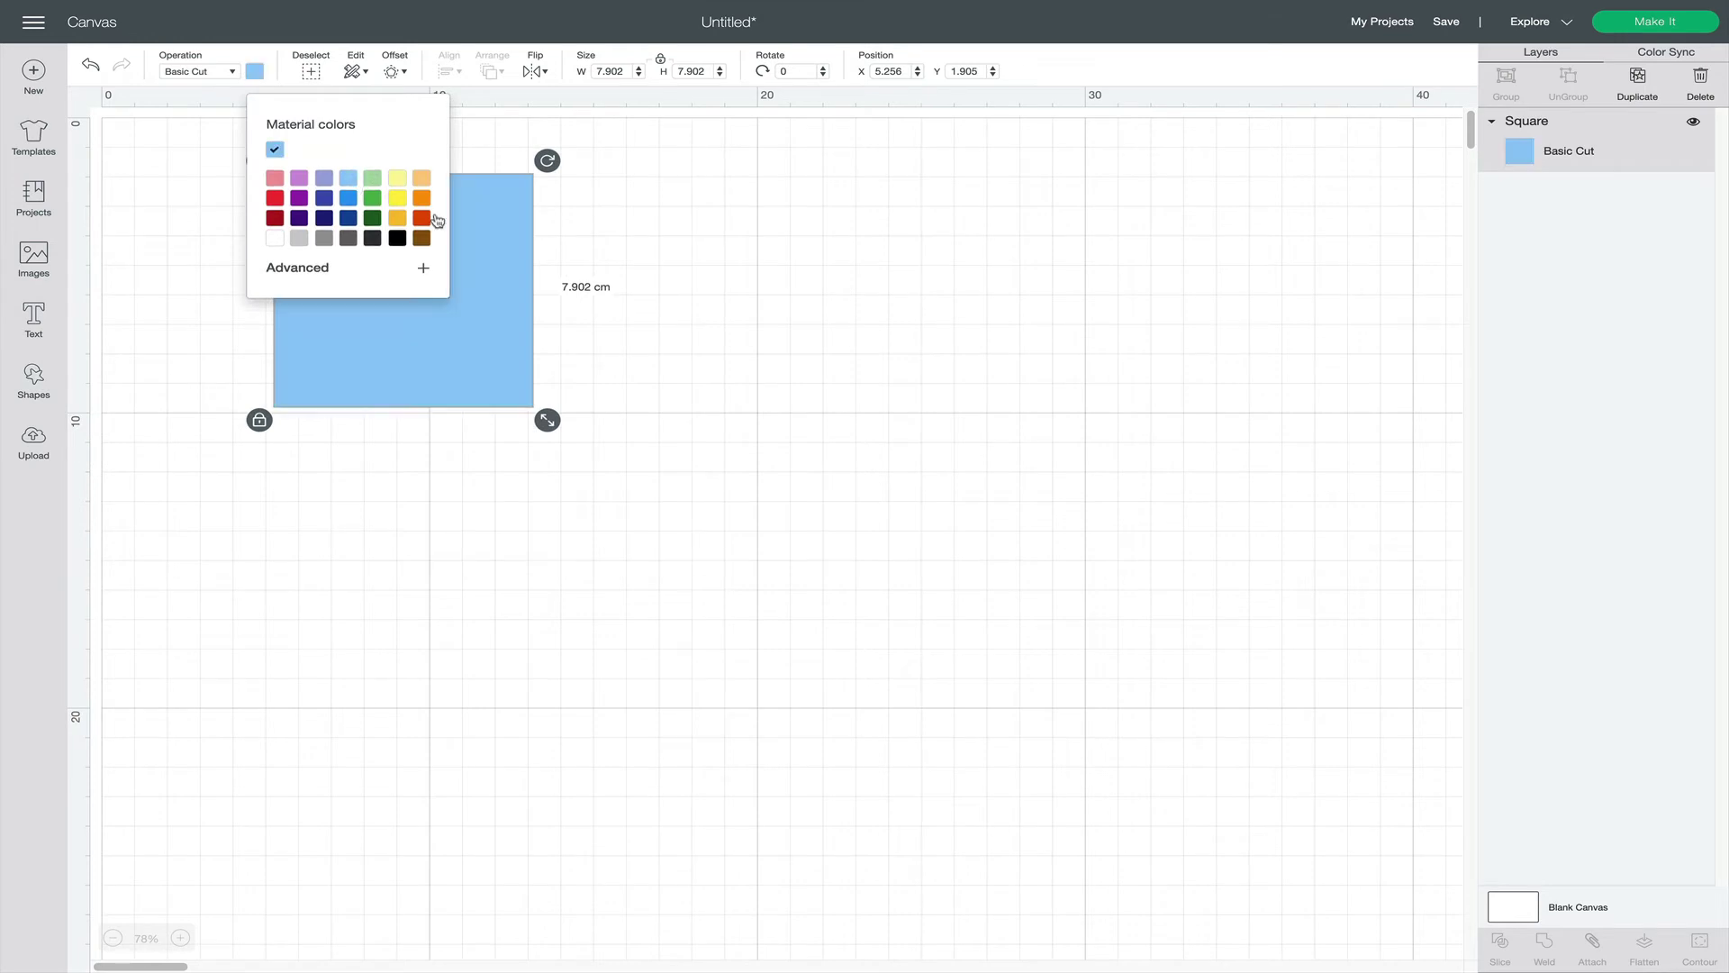
click(506, 261)
click(660, 59)
double_click(610, 71)
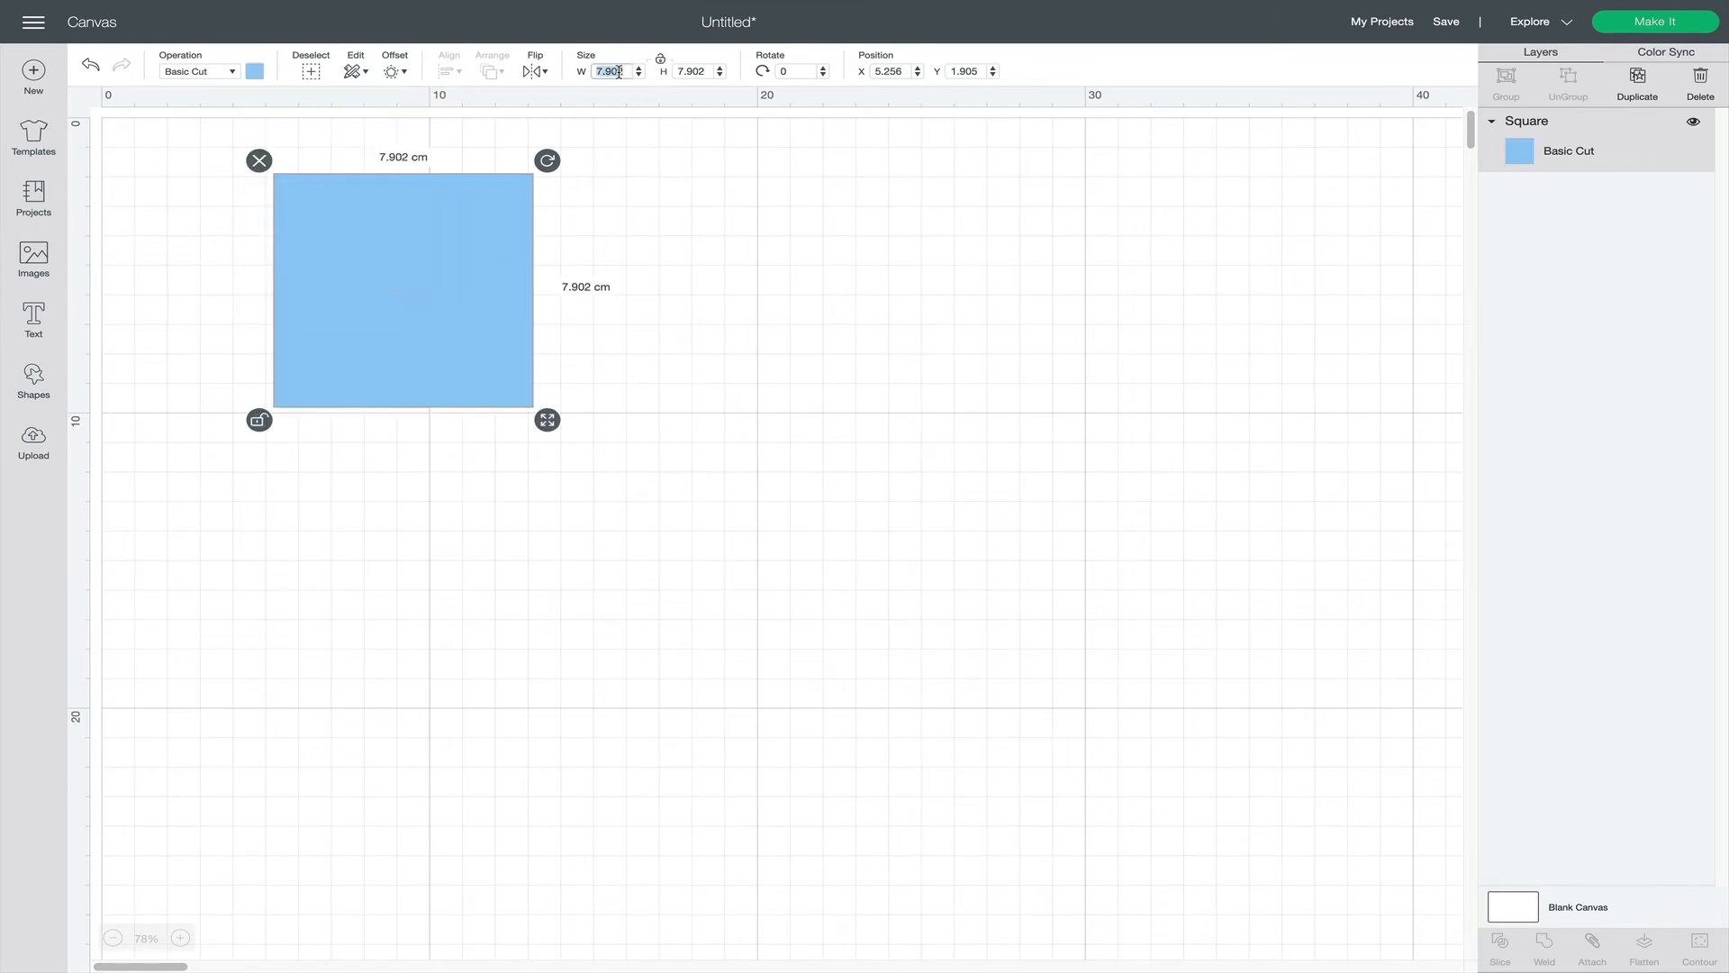
text(24)
key(Tab)
text(12)
key(Tab)
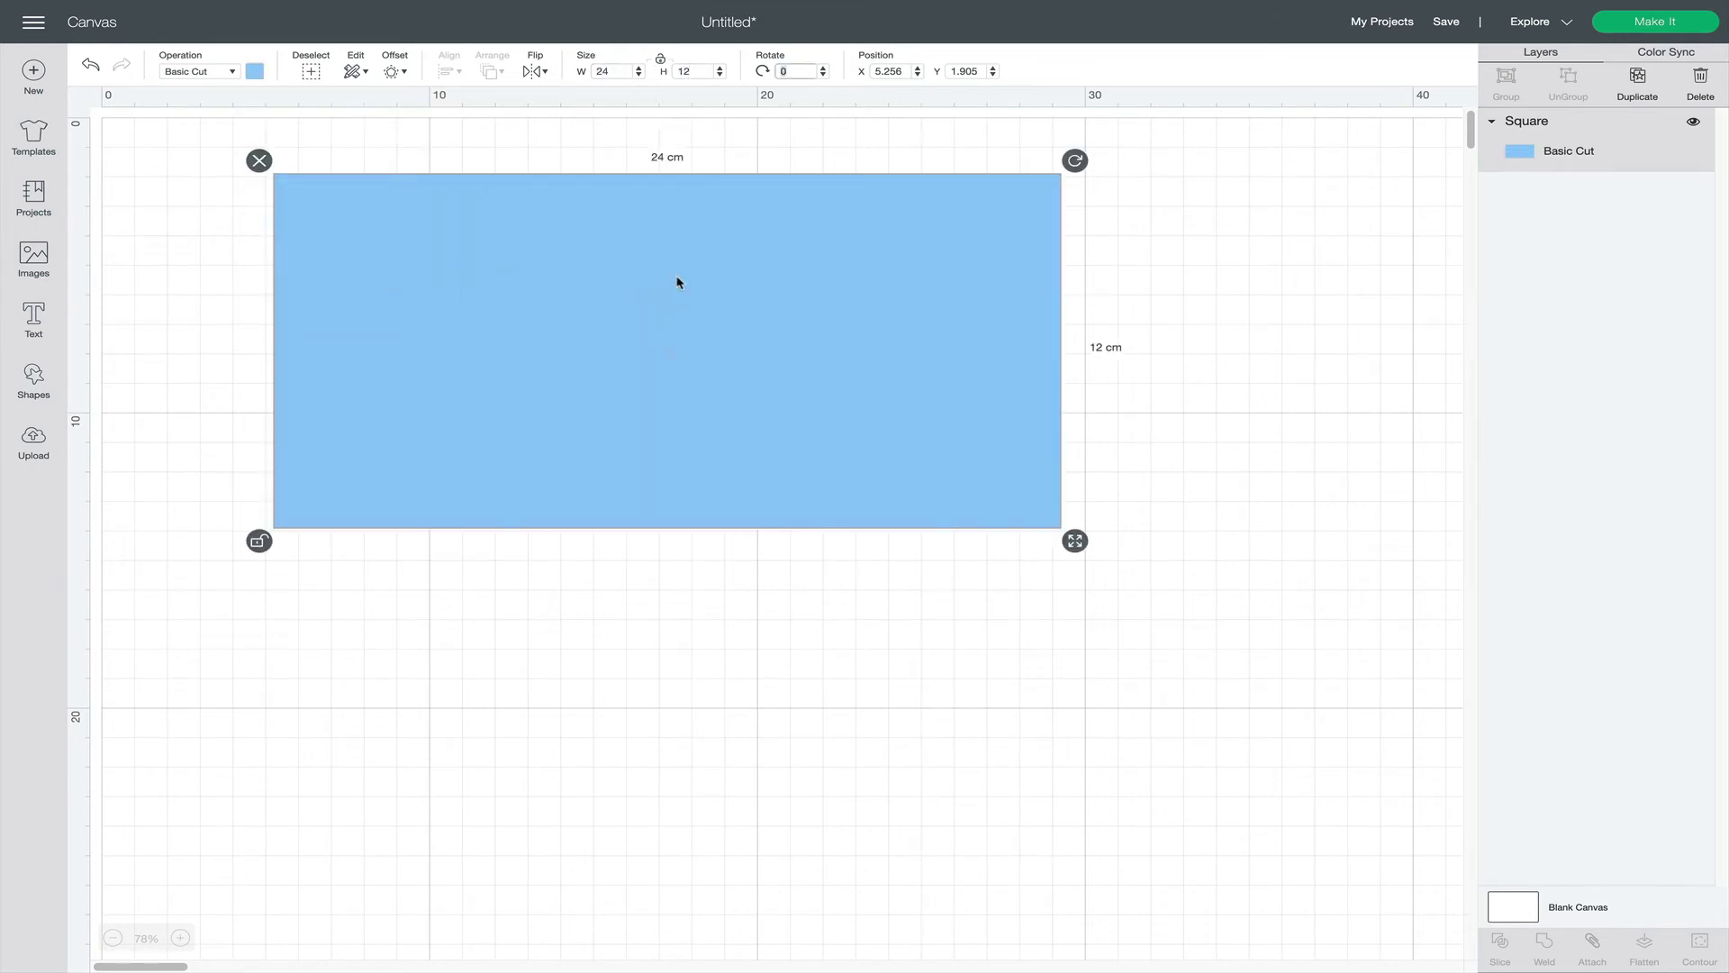
click(610, 149)
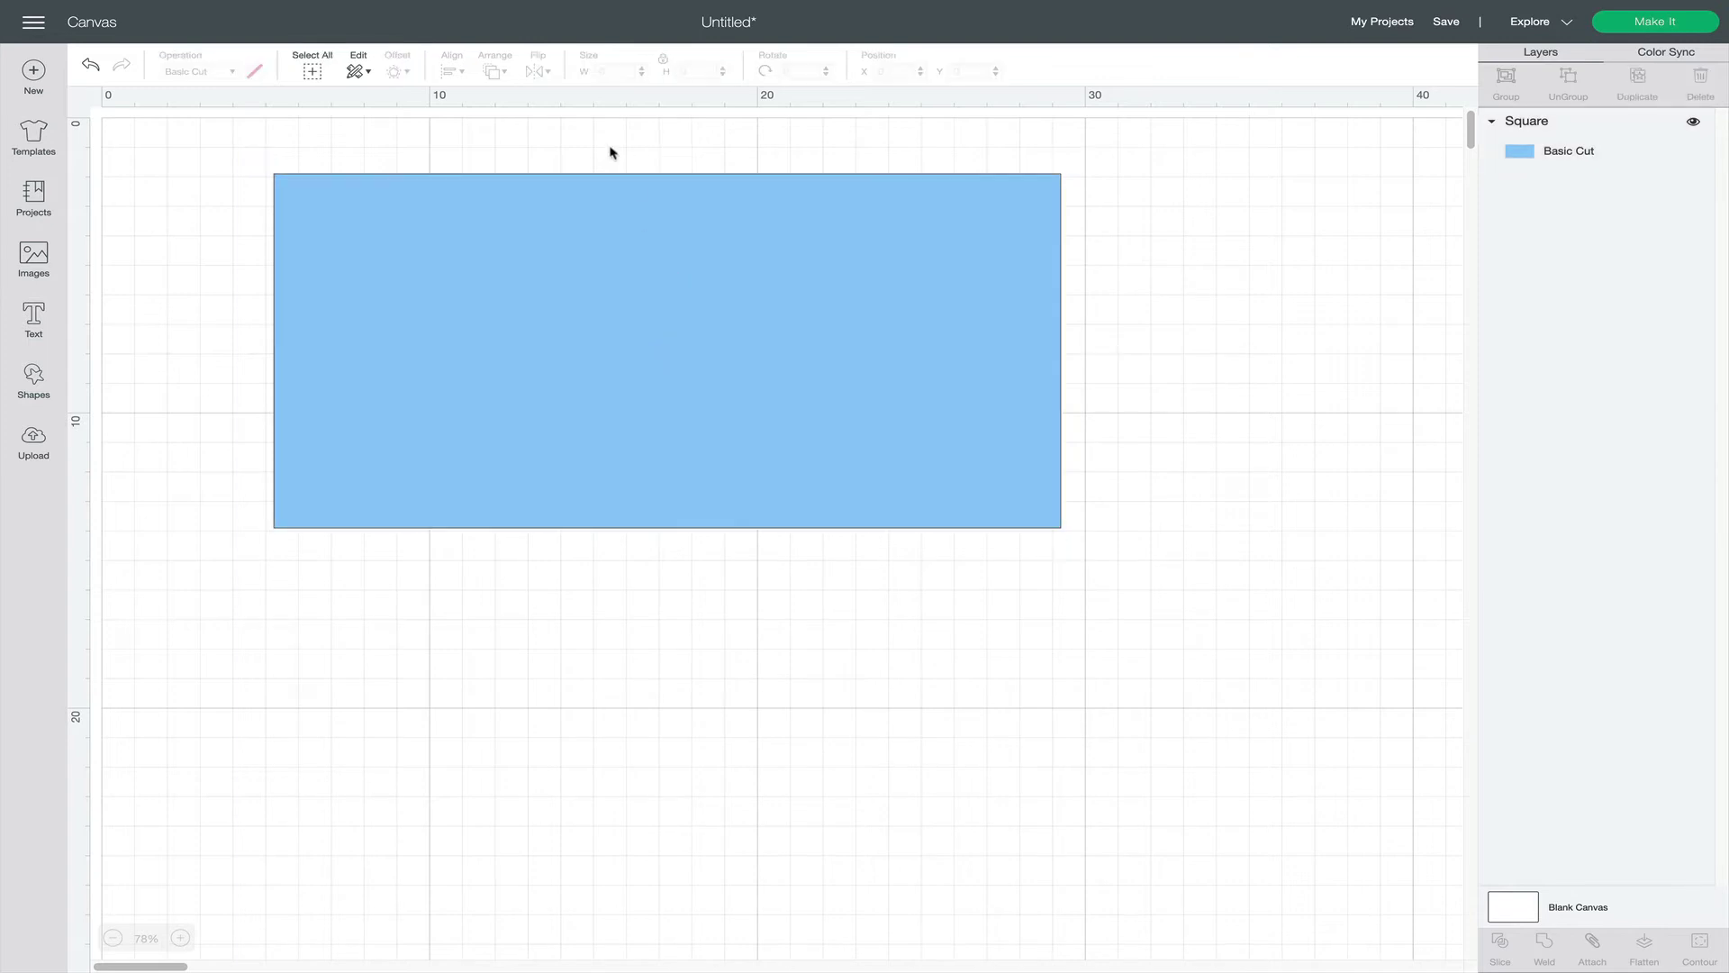
Place a score line on the rectangle and lengthen it down the card.
click(30, 396)
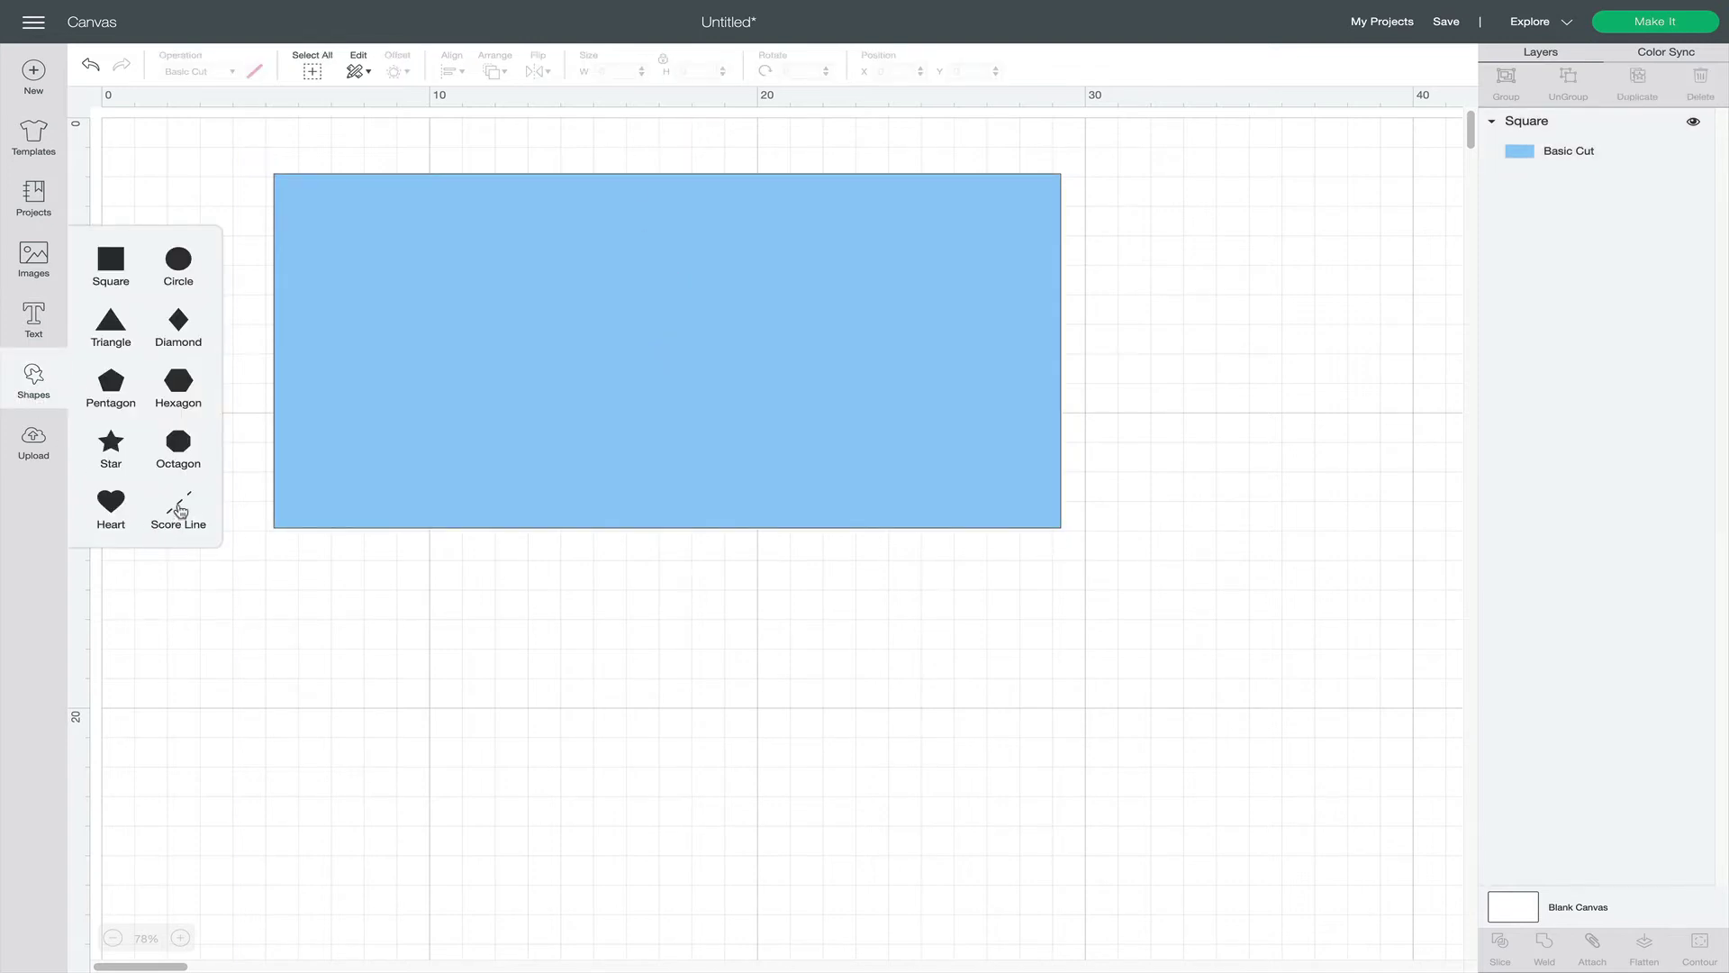
click(180, 509)
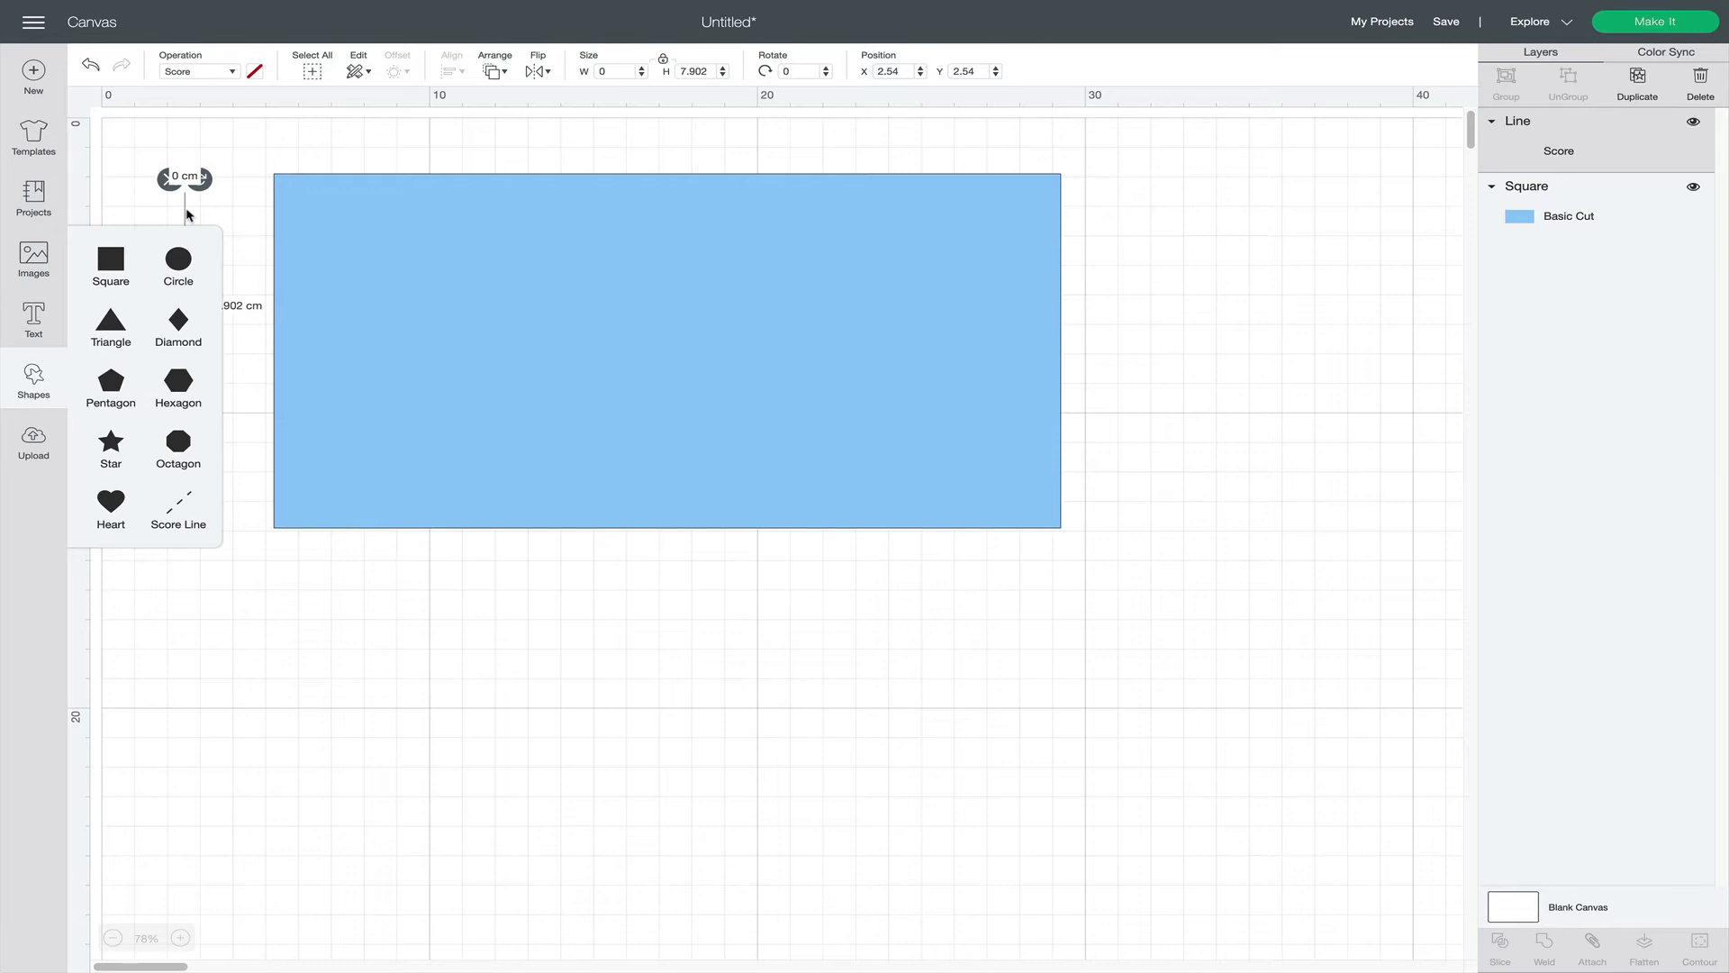
drag(188, 213, 594, 210)
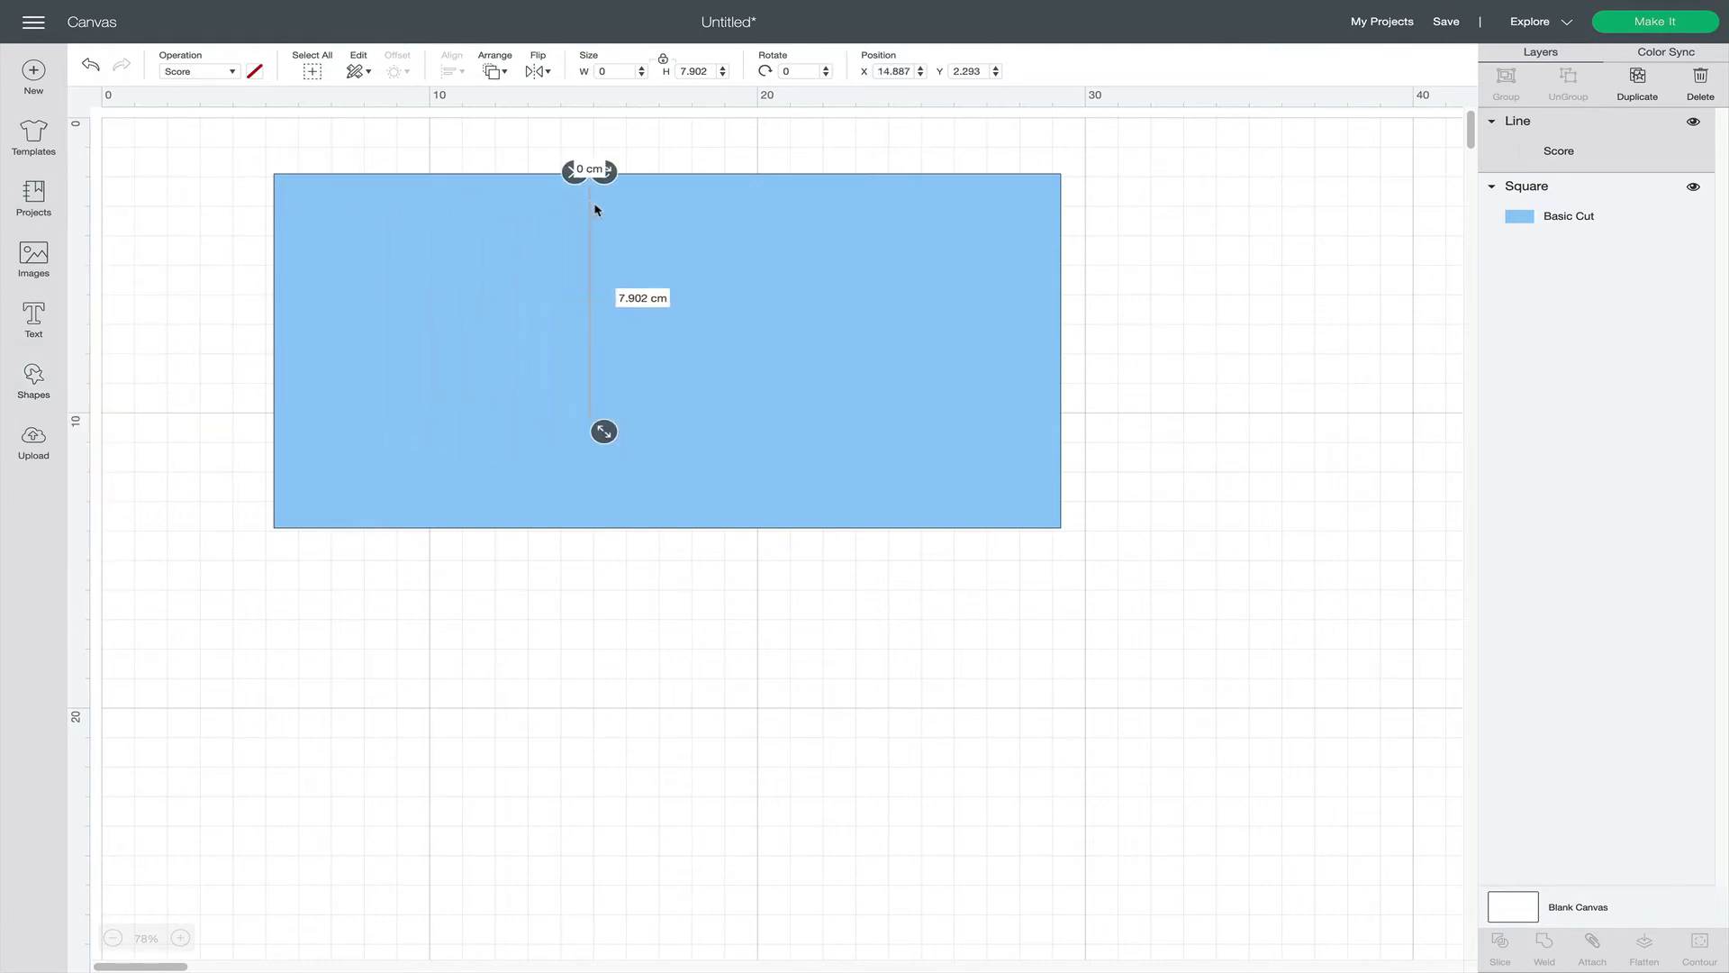
drag(605, 446, 605, 552)
click(678, 631)
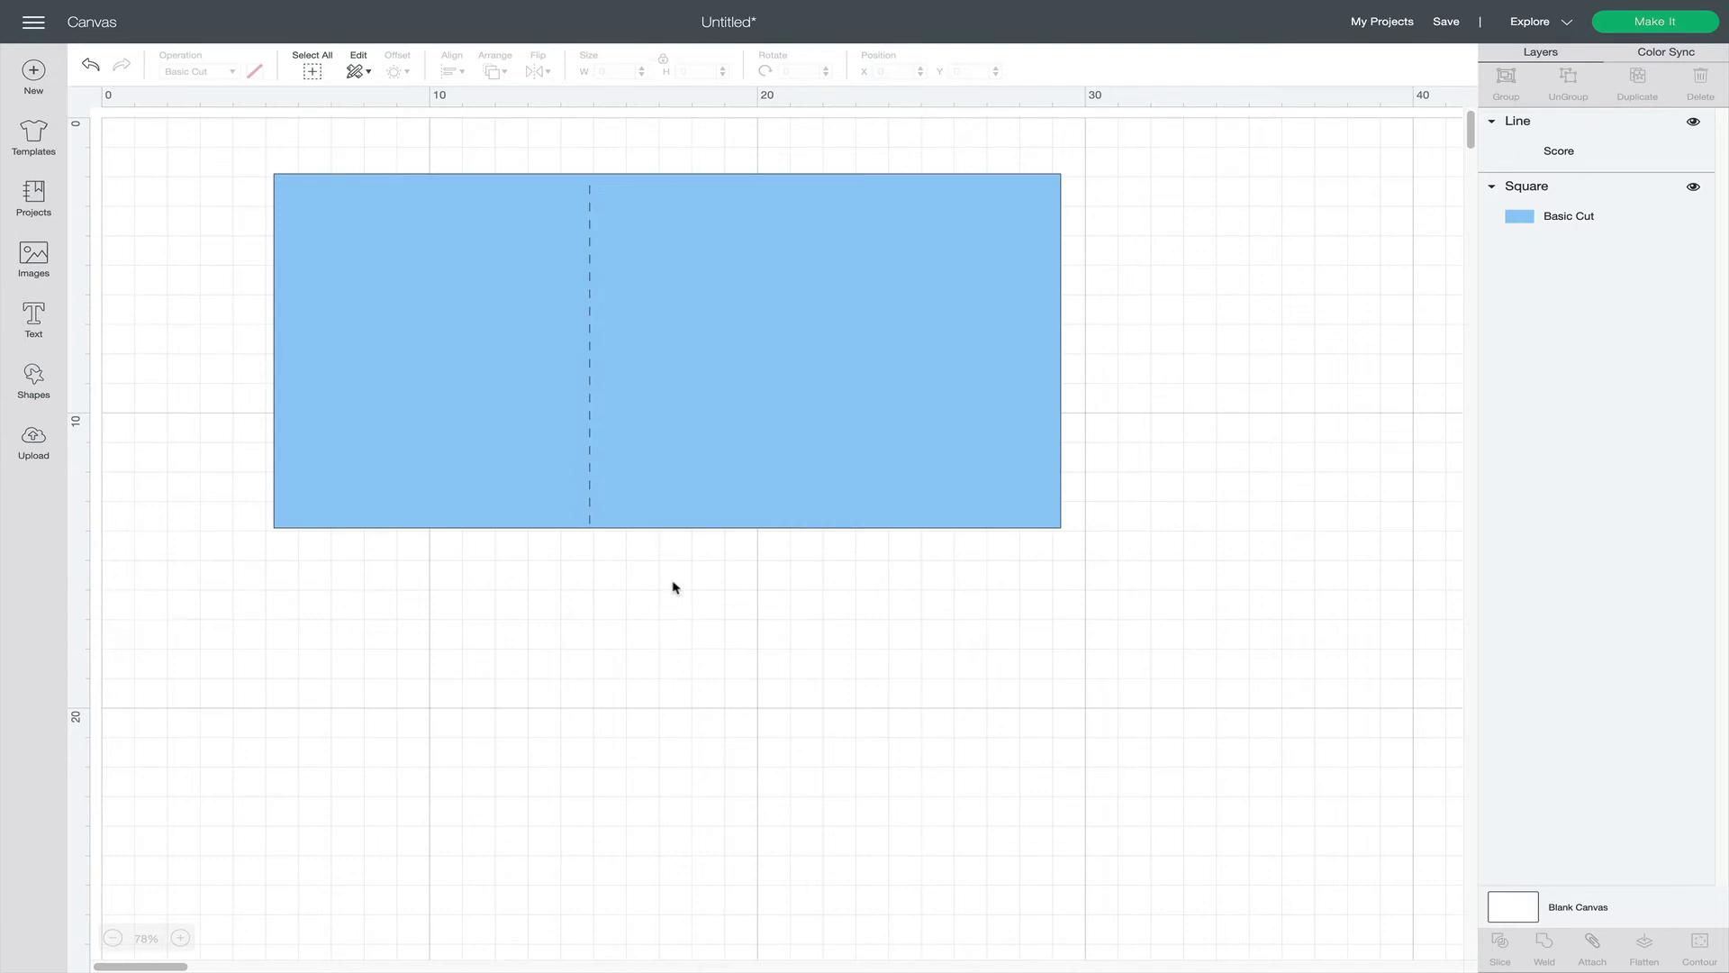
click(591, 444)
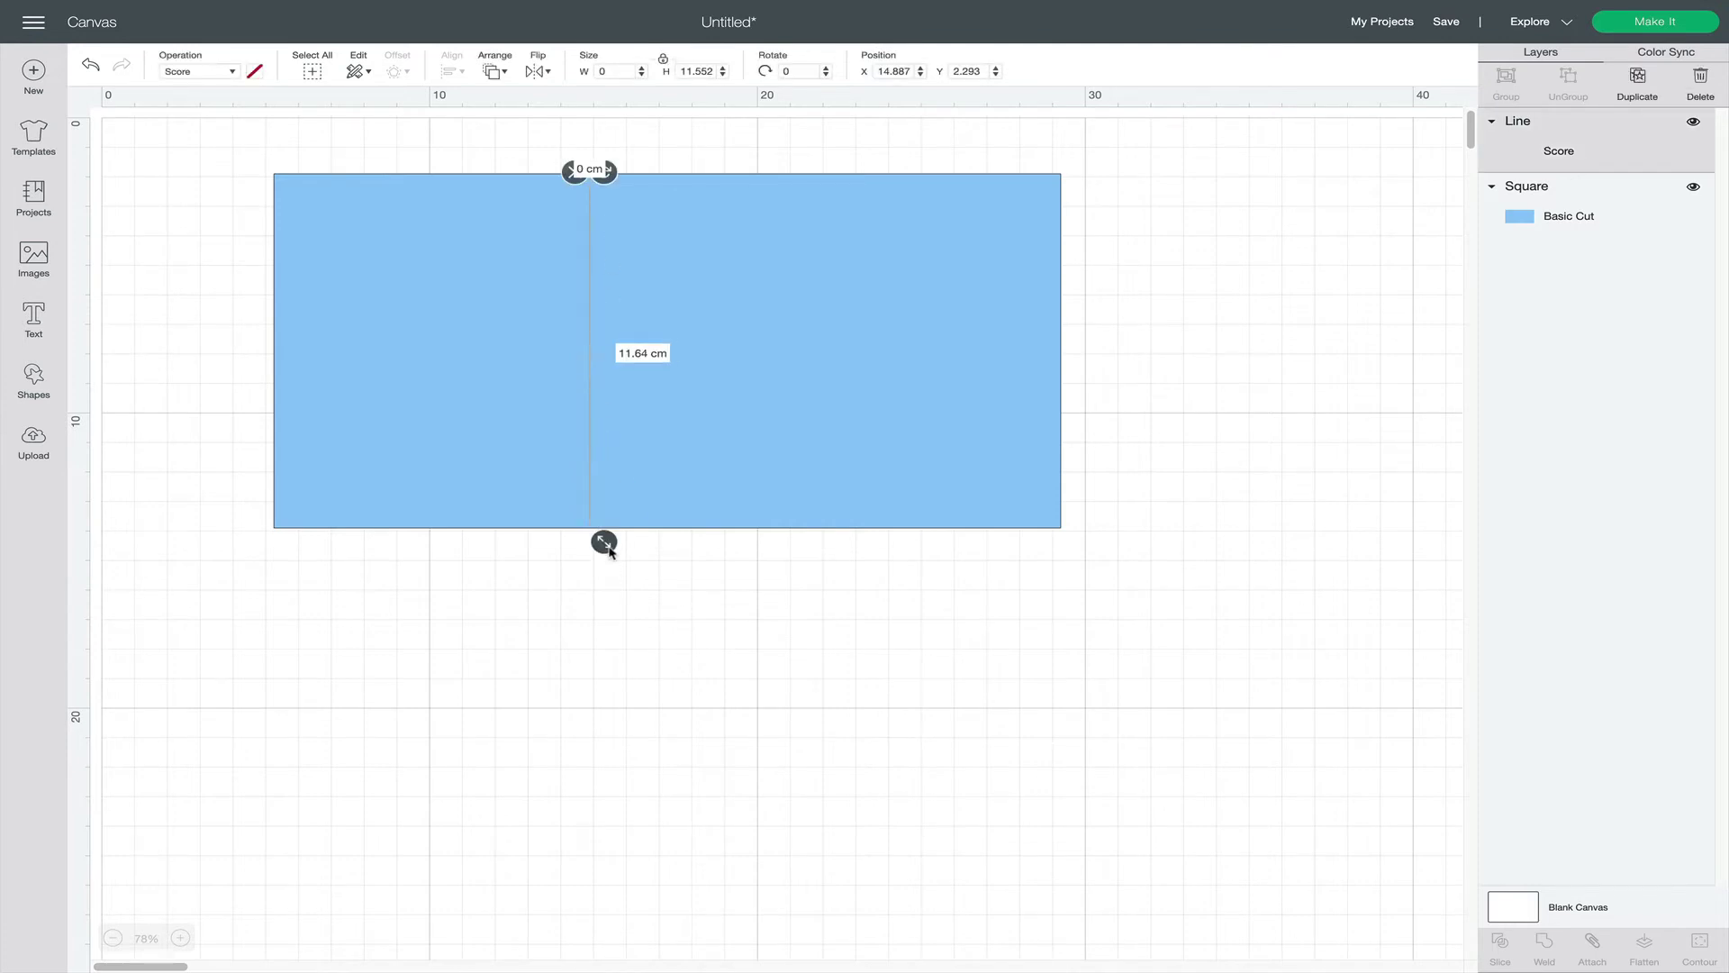
Centre the score line horizontally and vertically on the rectangle.
drag(724, 595, 441, 348)
click(438, 74)
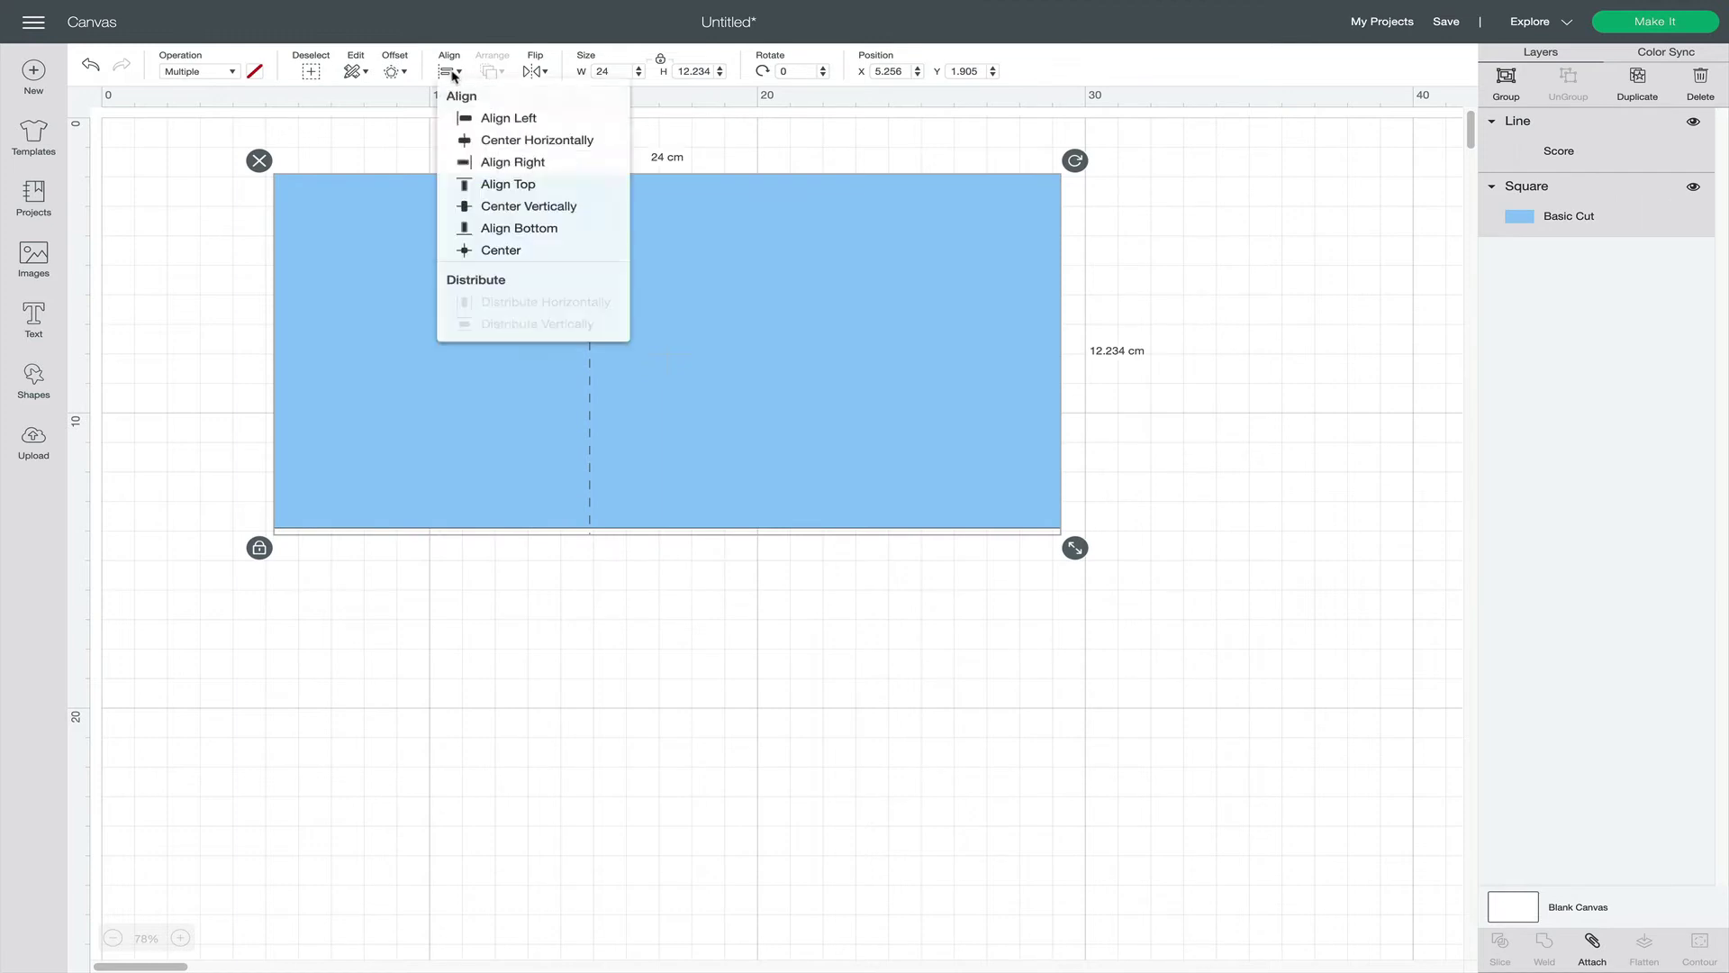
click(484, 141)
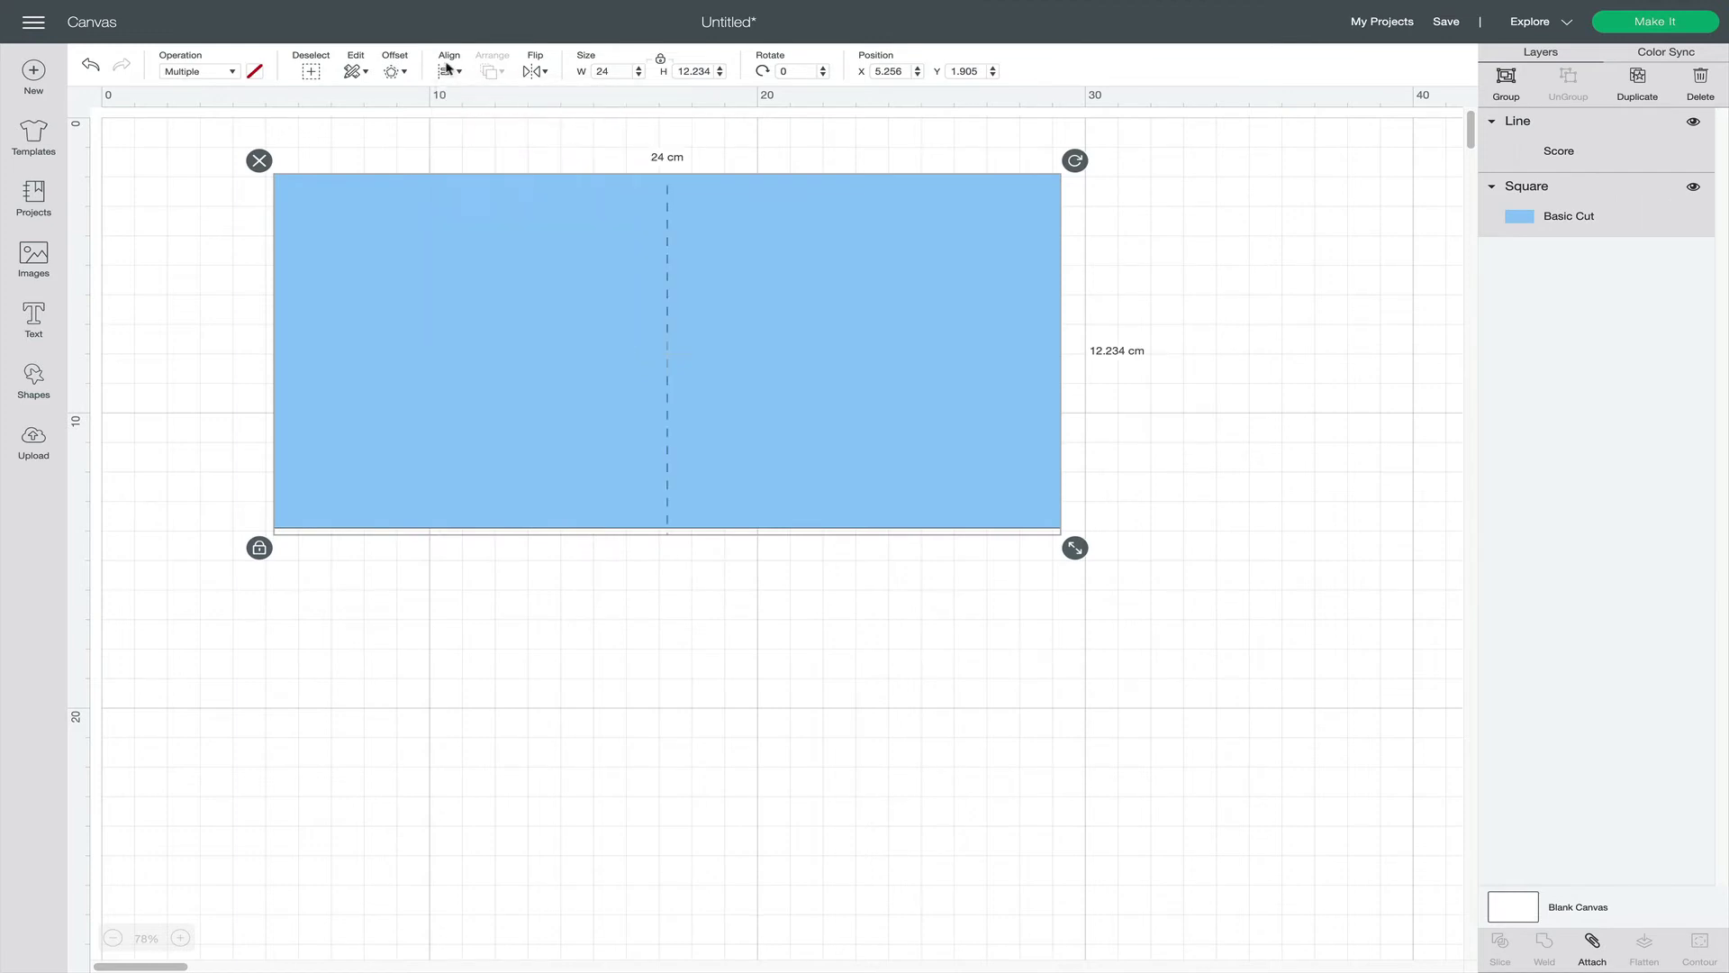
click(448, 70)
click(511, 209)
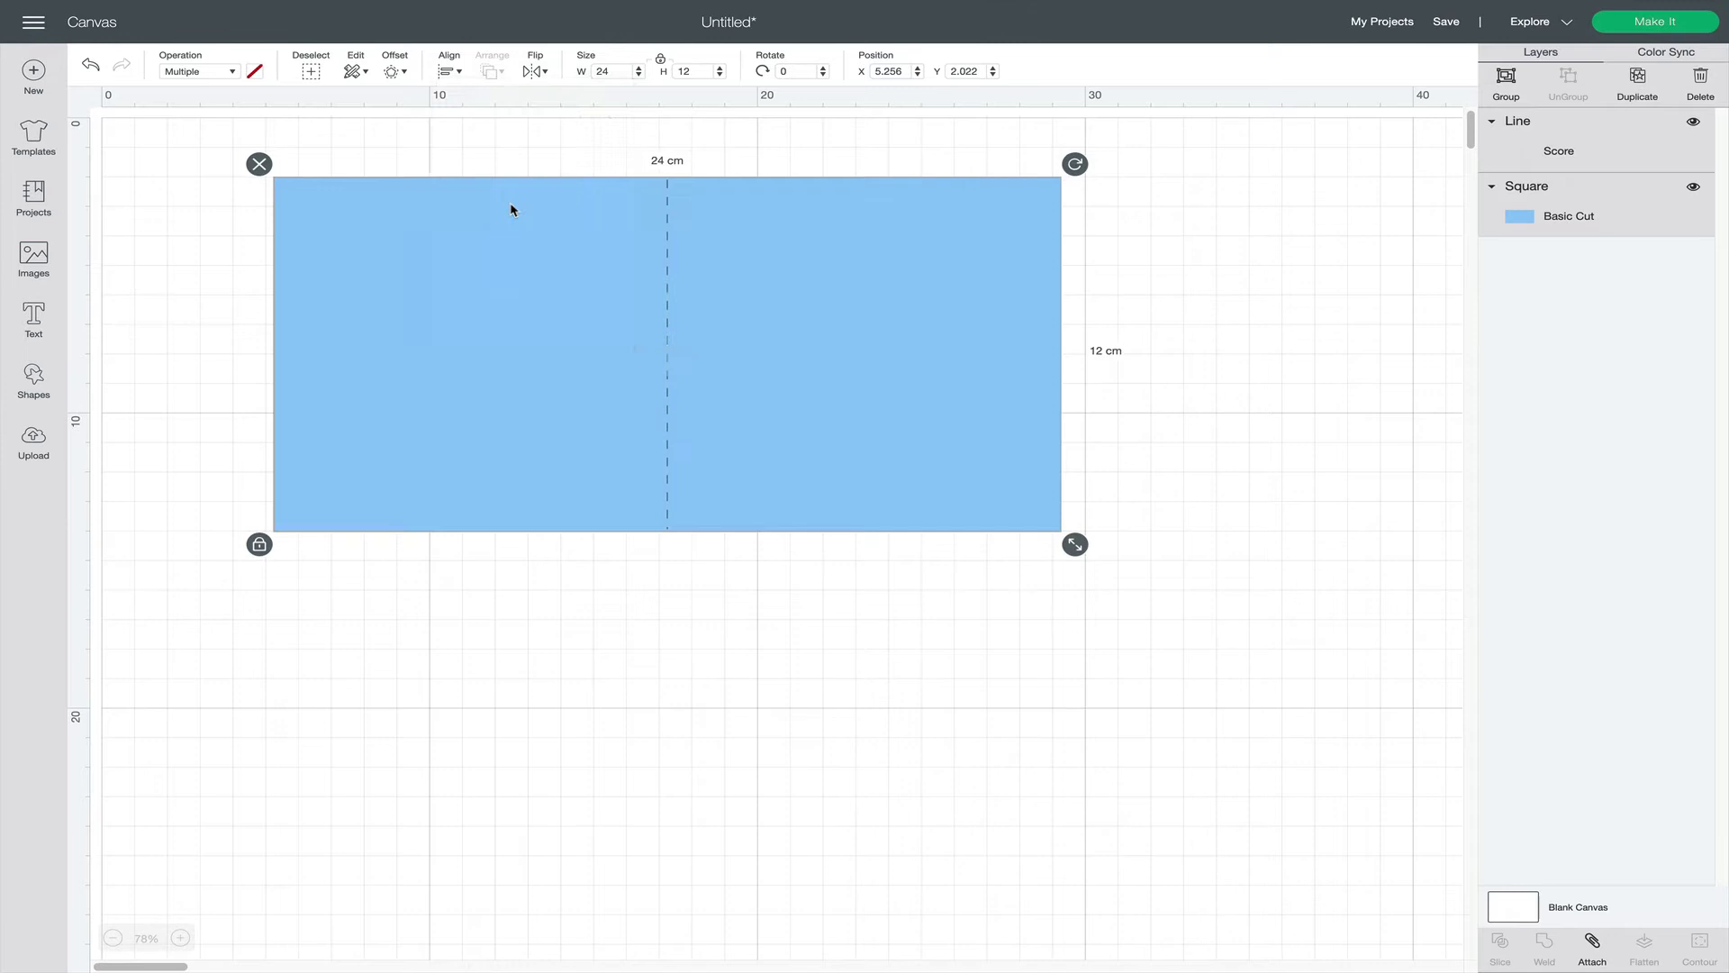
click(635, 557)
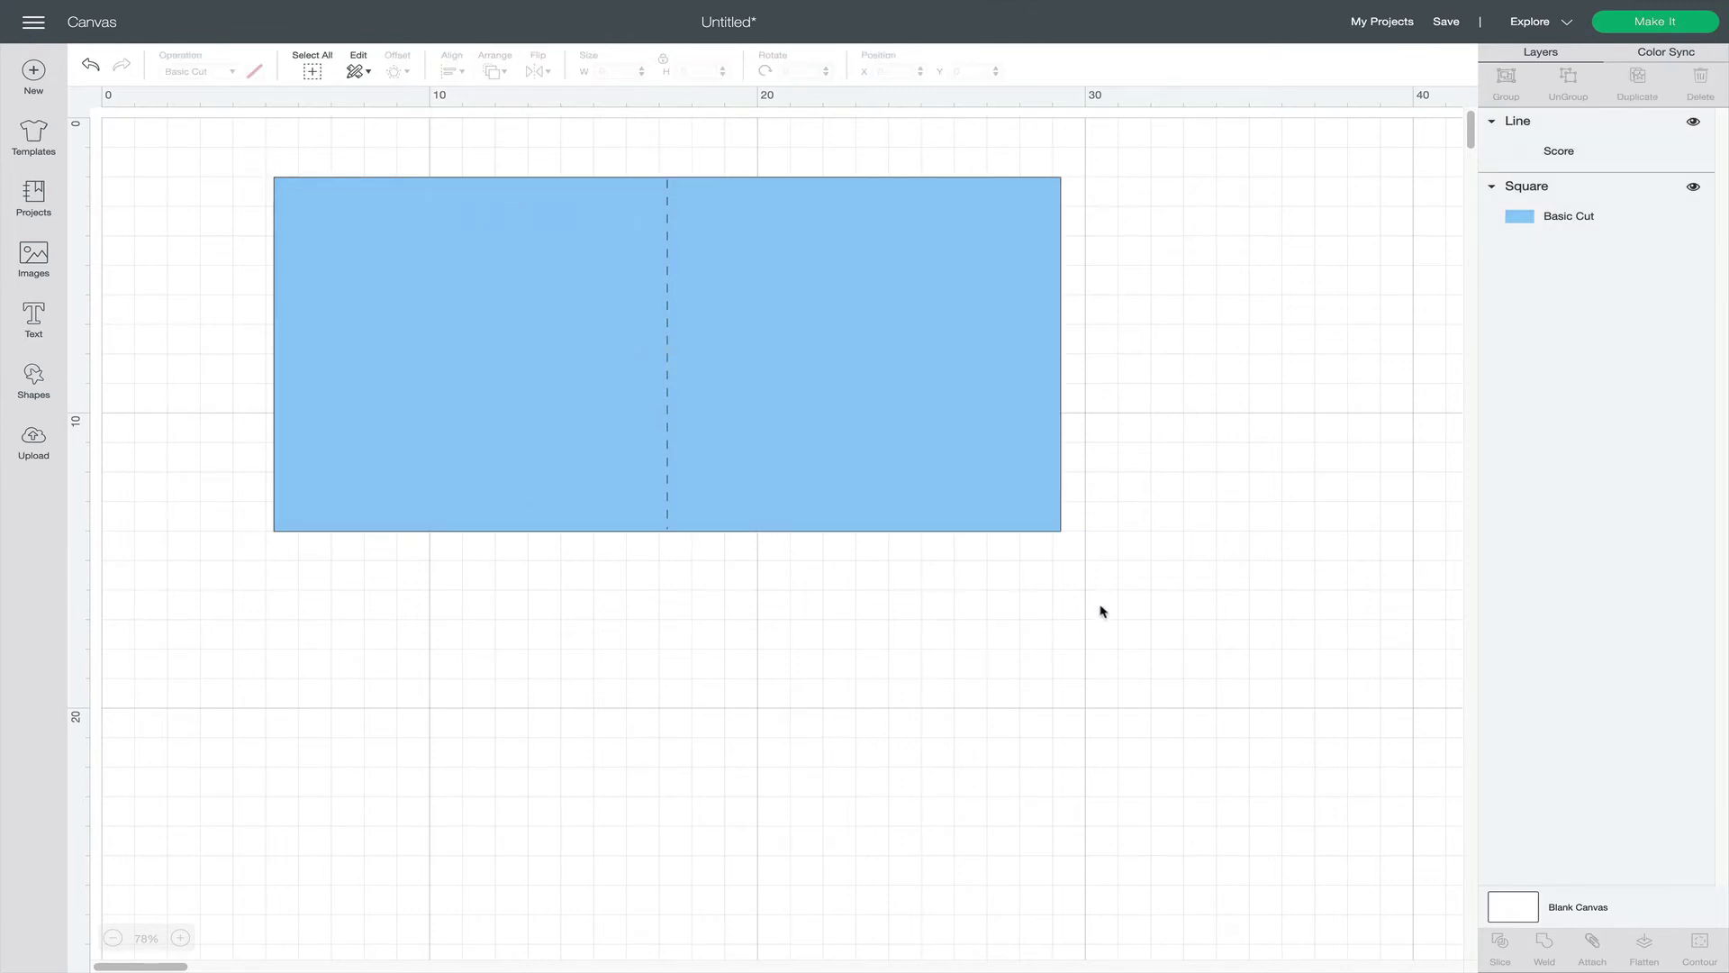
drag(1101, 611, 437, 259)
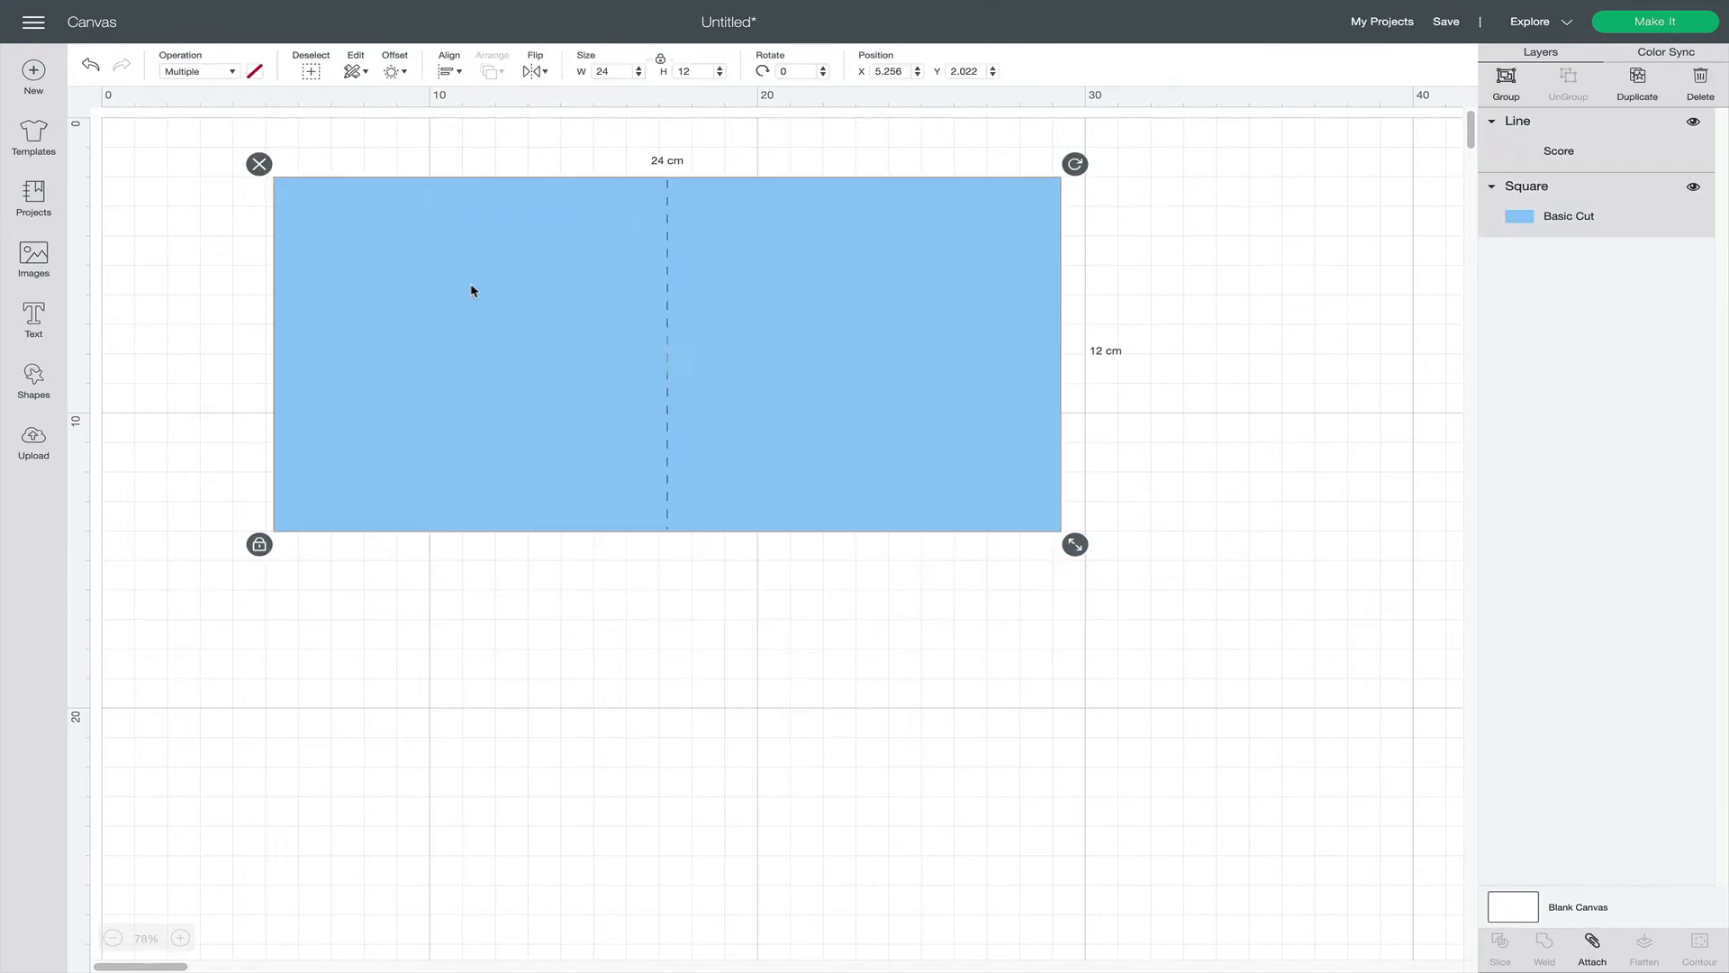
Duplicate the card and score line below, narrowing the copy to 23.75 cm wide.
key(ctrl+d)
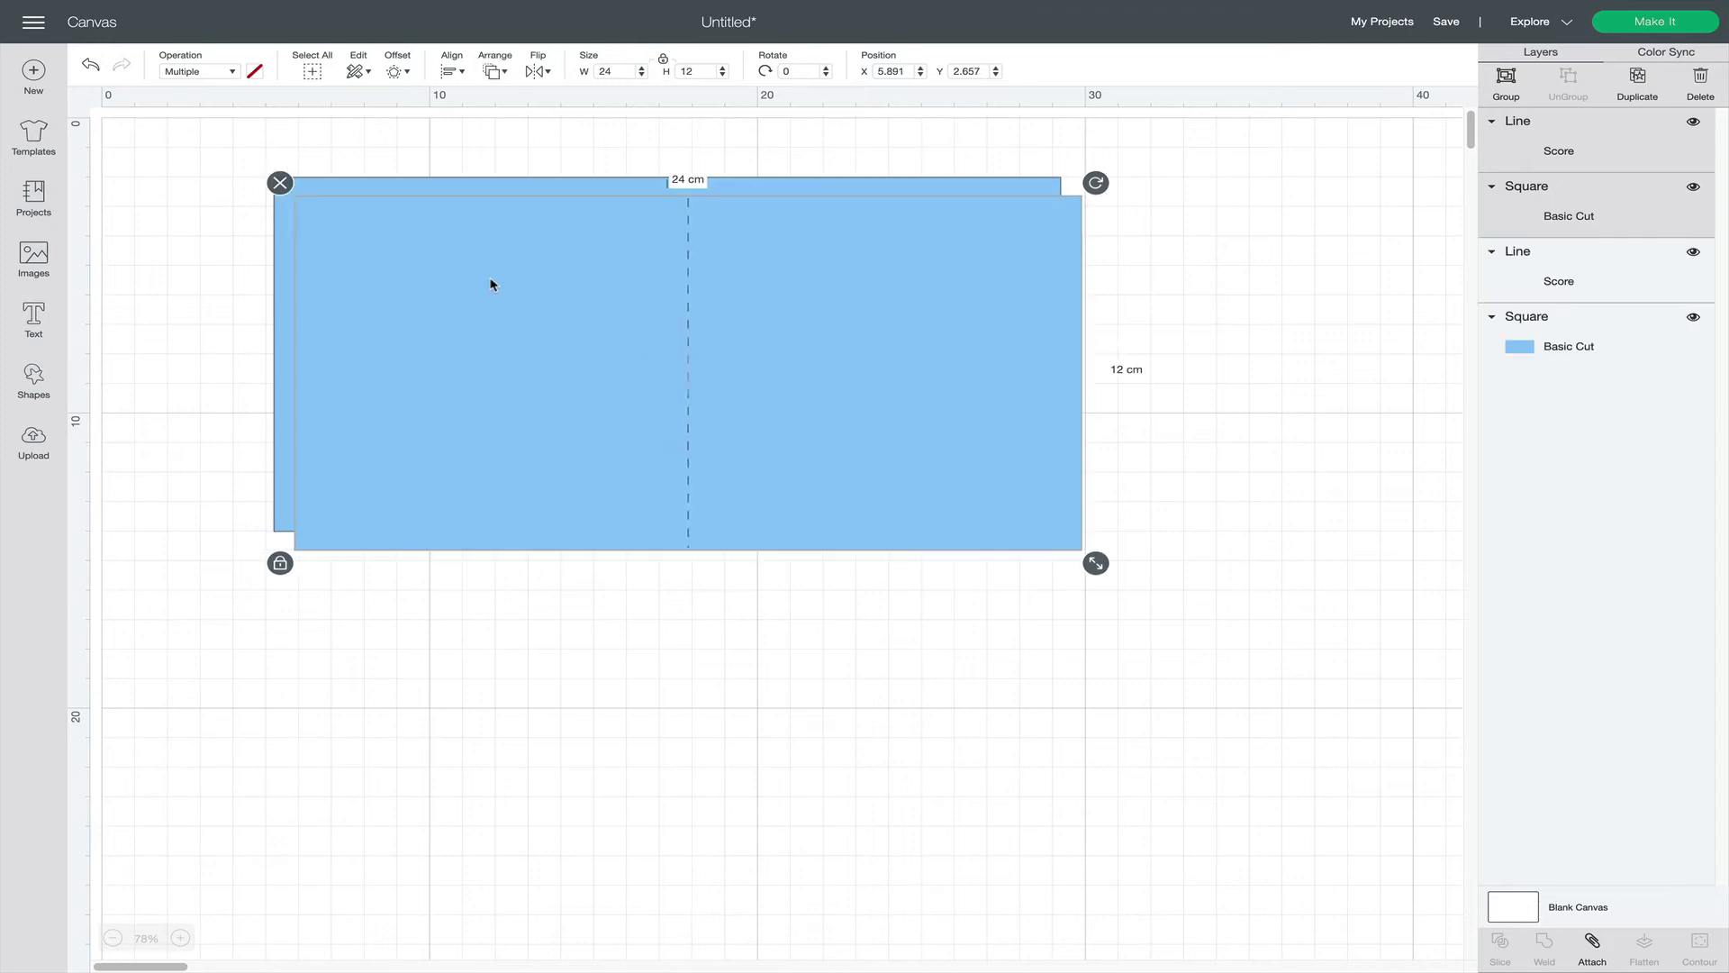
drag(490, 281, 476, 618)
click(1166, 676)
click(960, 692)
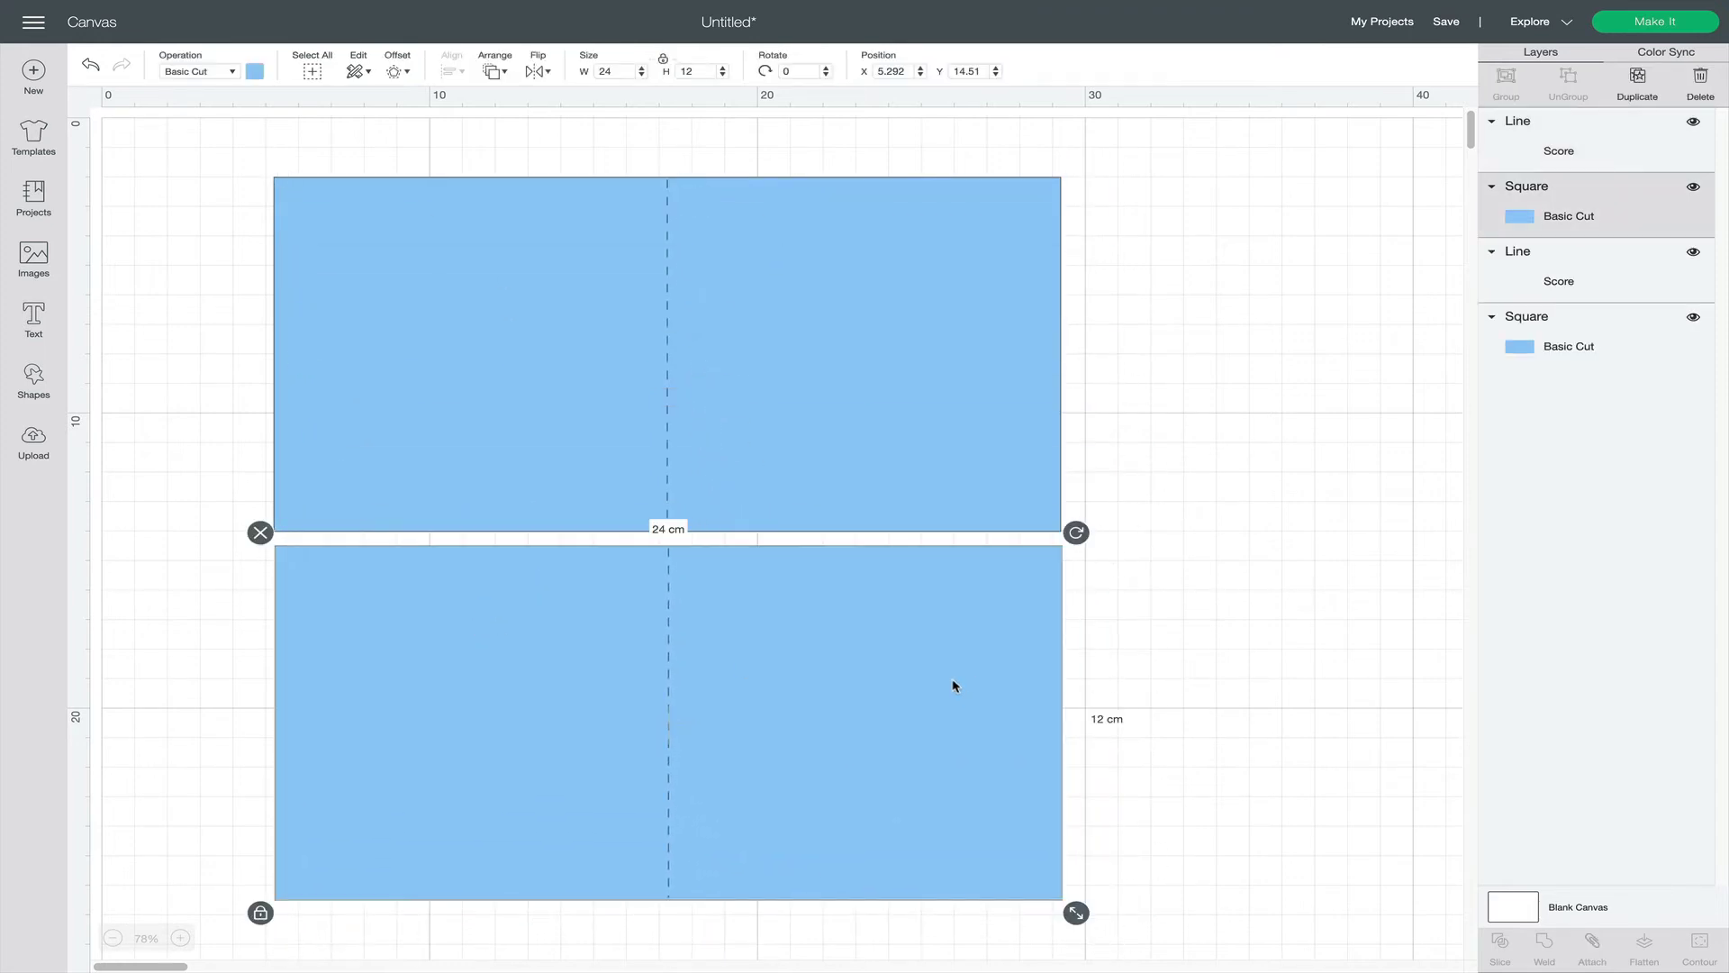
click(664, 62)
click(622, 71)
key(Tab)
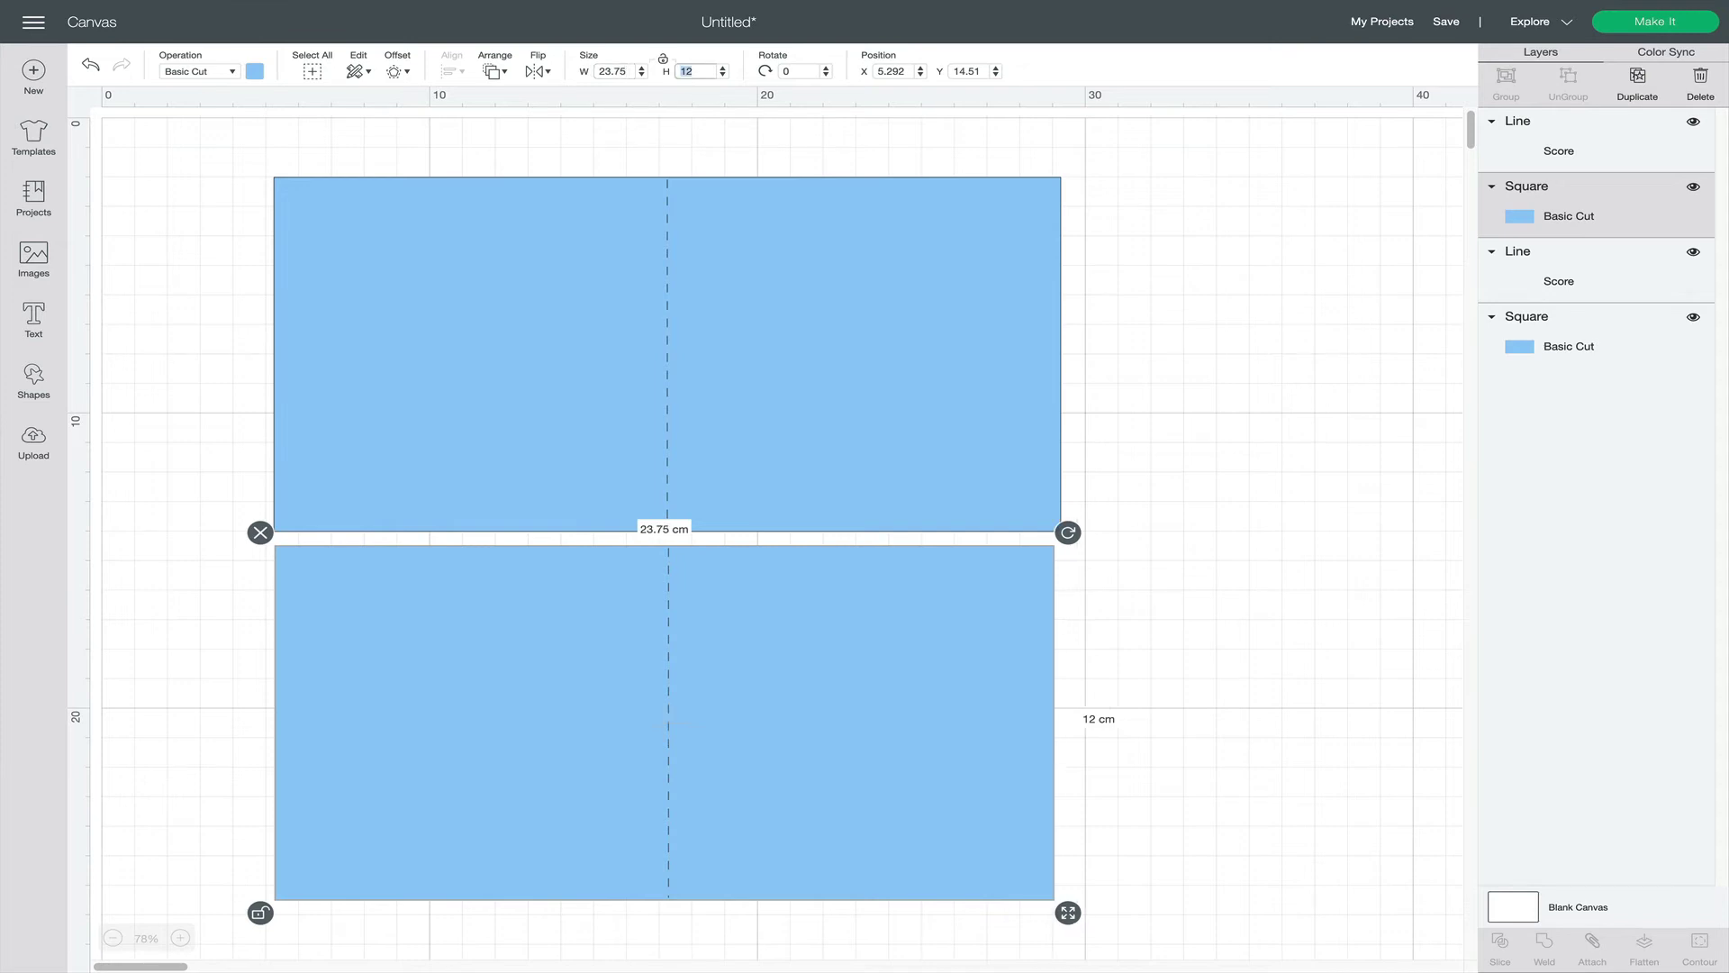
Centre the score line horizontally on the lower card.
drag(1156, 756, 252, 689)
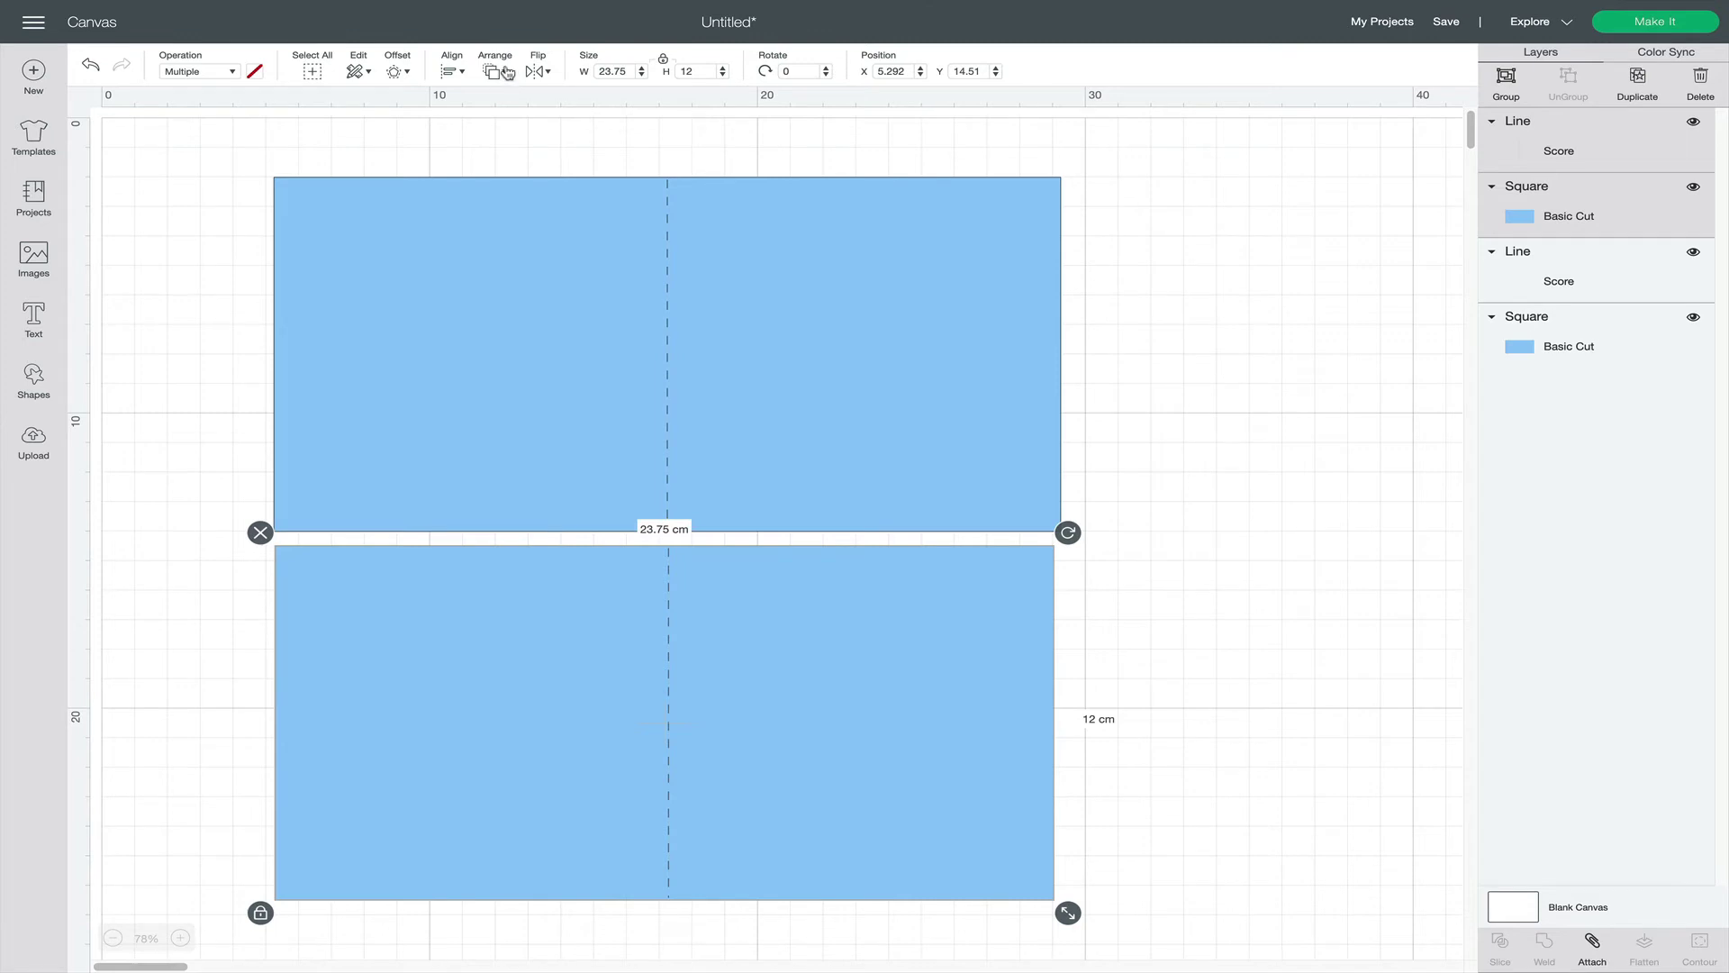
click(460, 74)
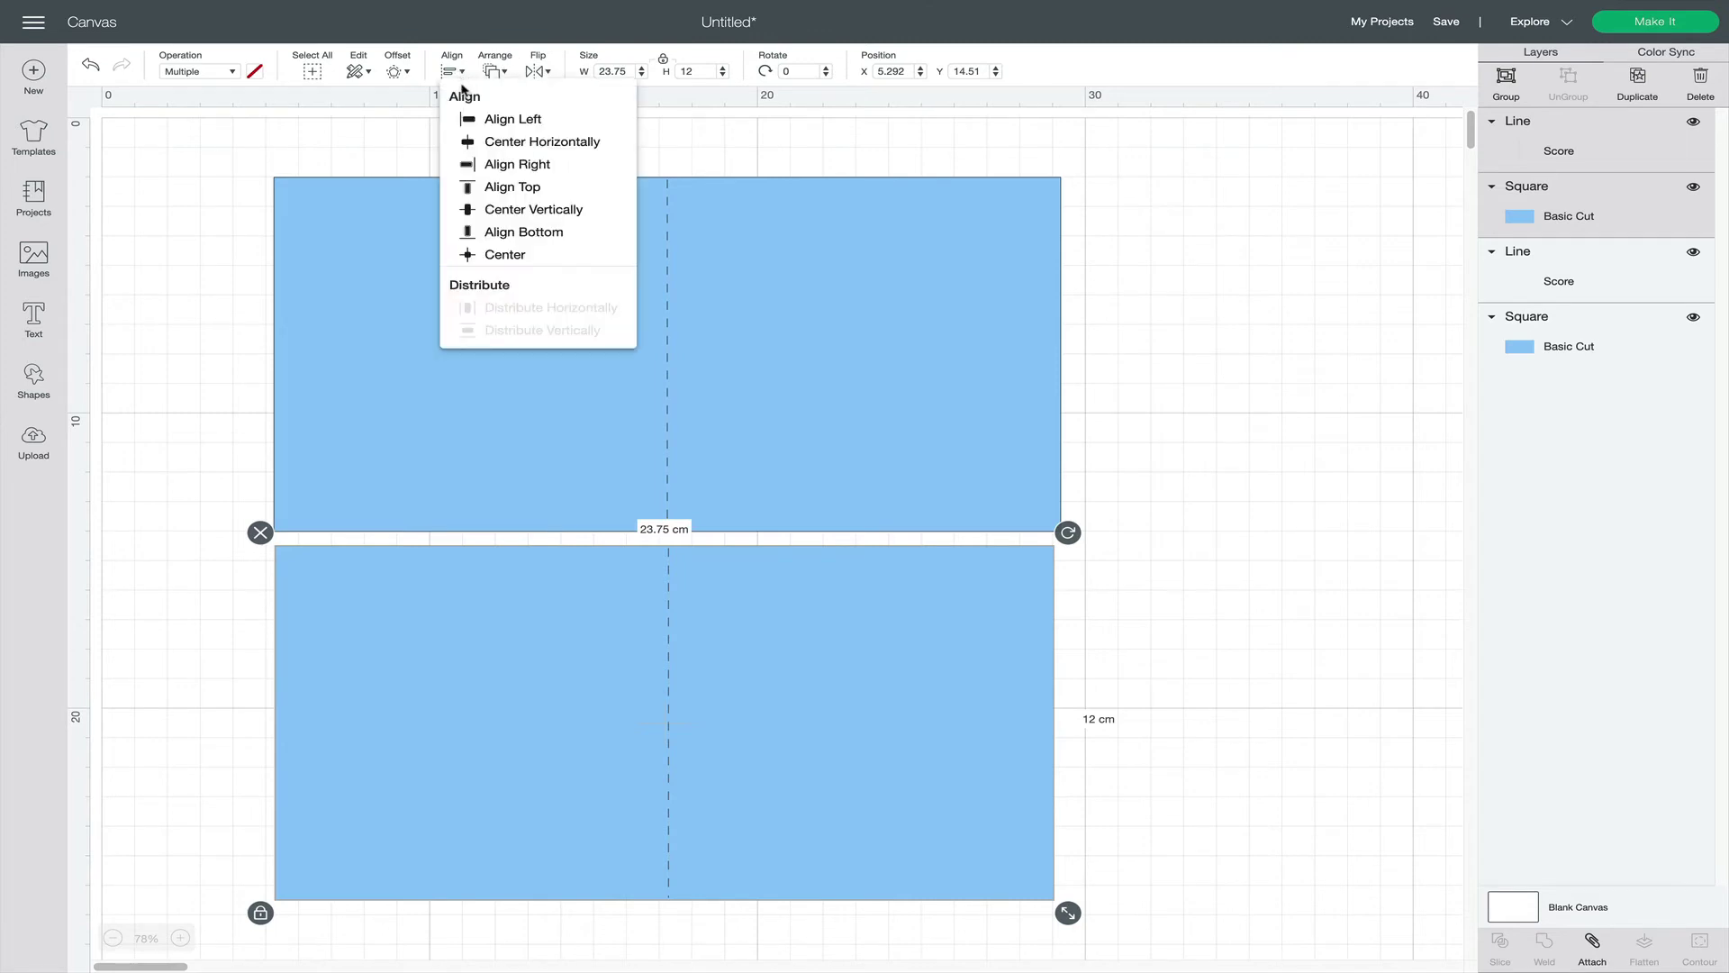
click(509, 146)
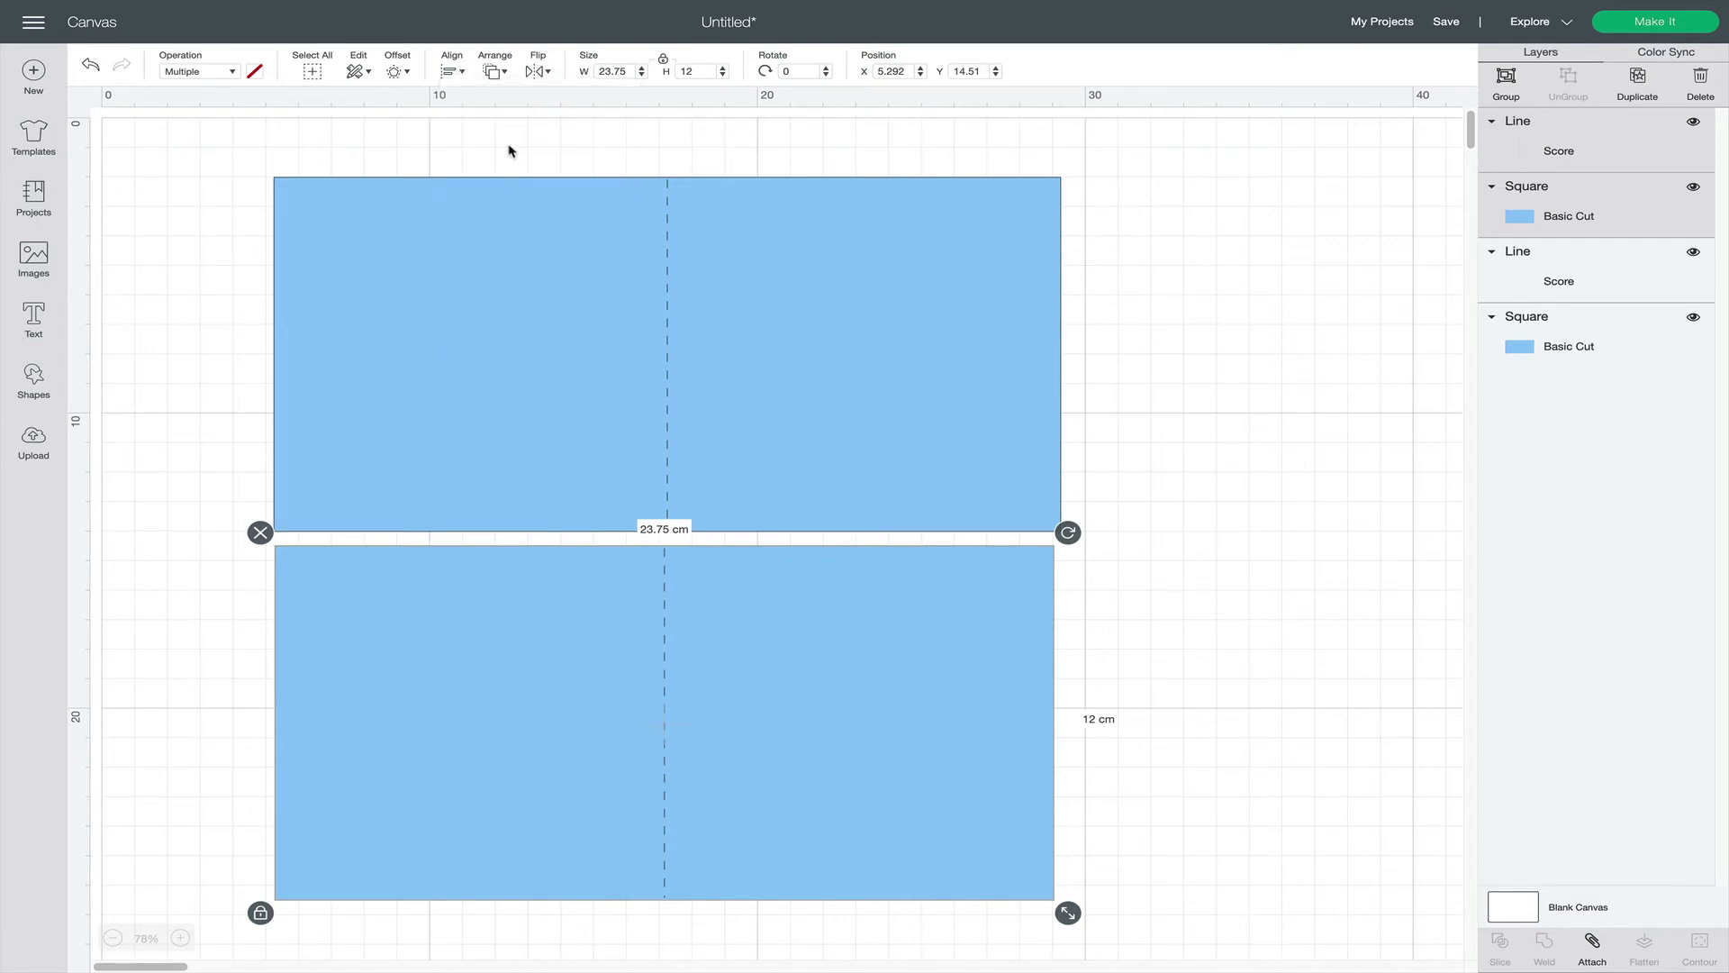
click(1288, 777)
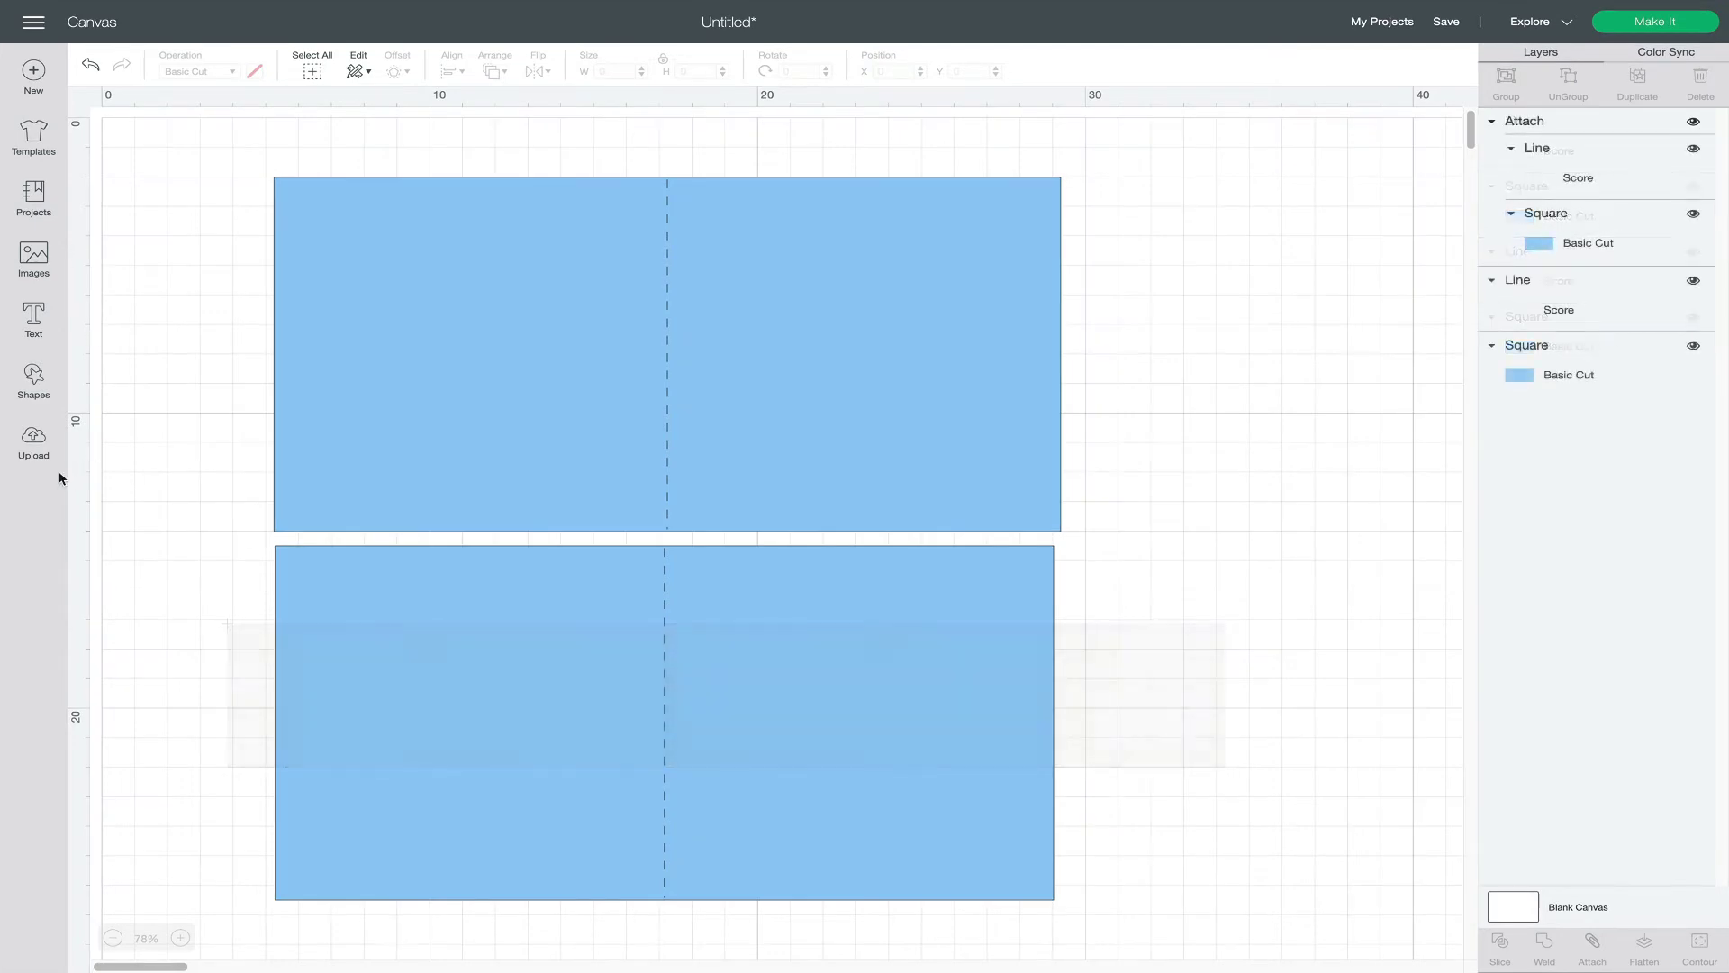
Insert the Rings Knot upload onto the canvas.
click(33, 441)
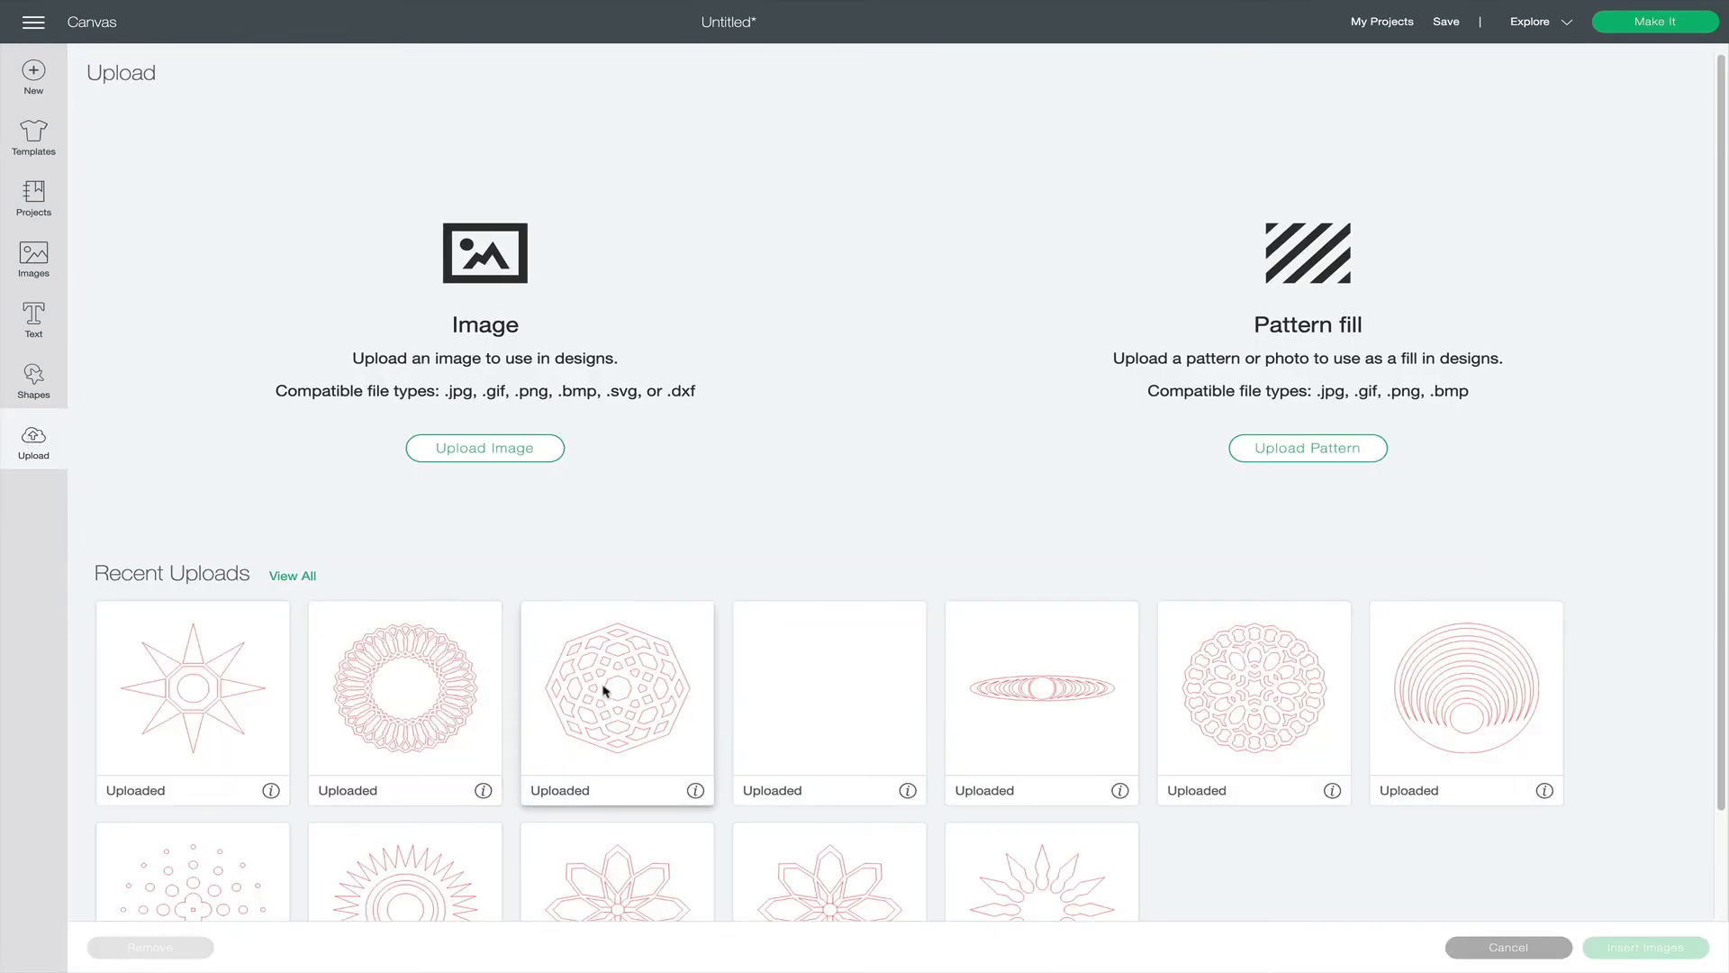
click(633, 683)
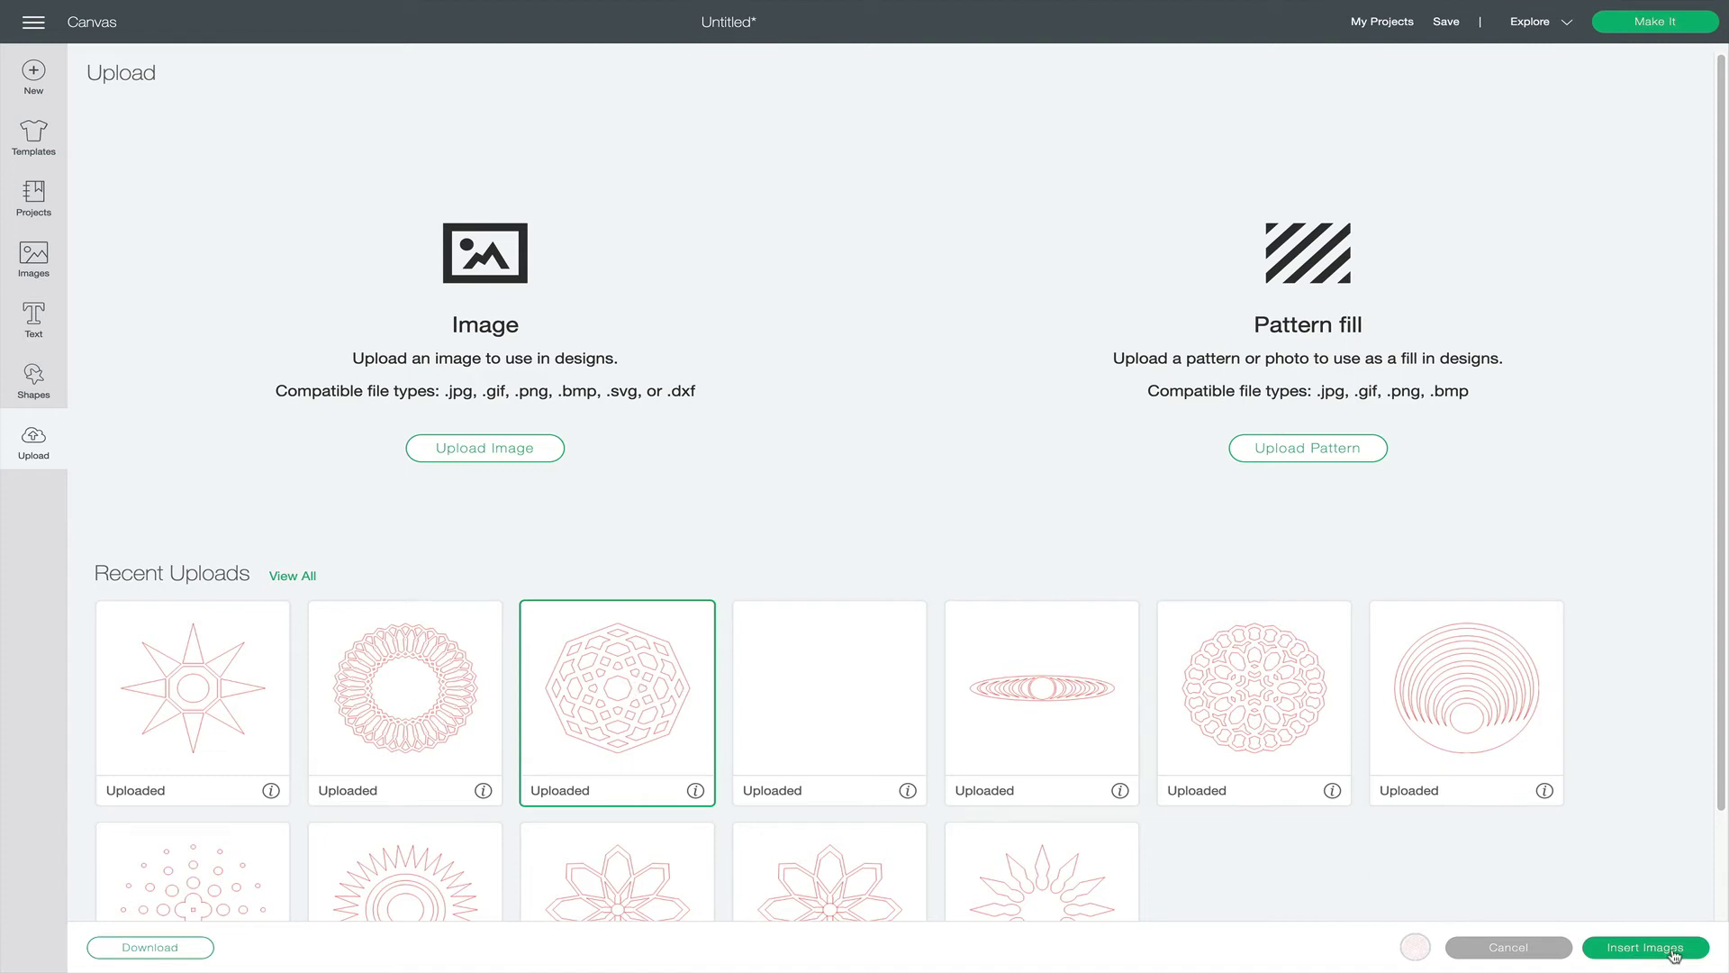
click(1646, 946)
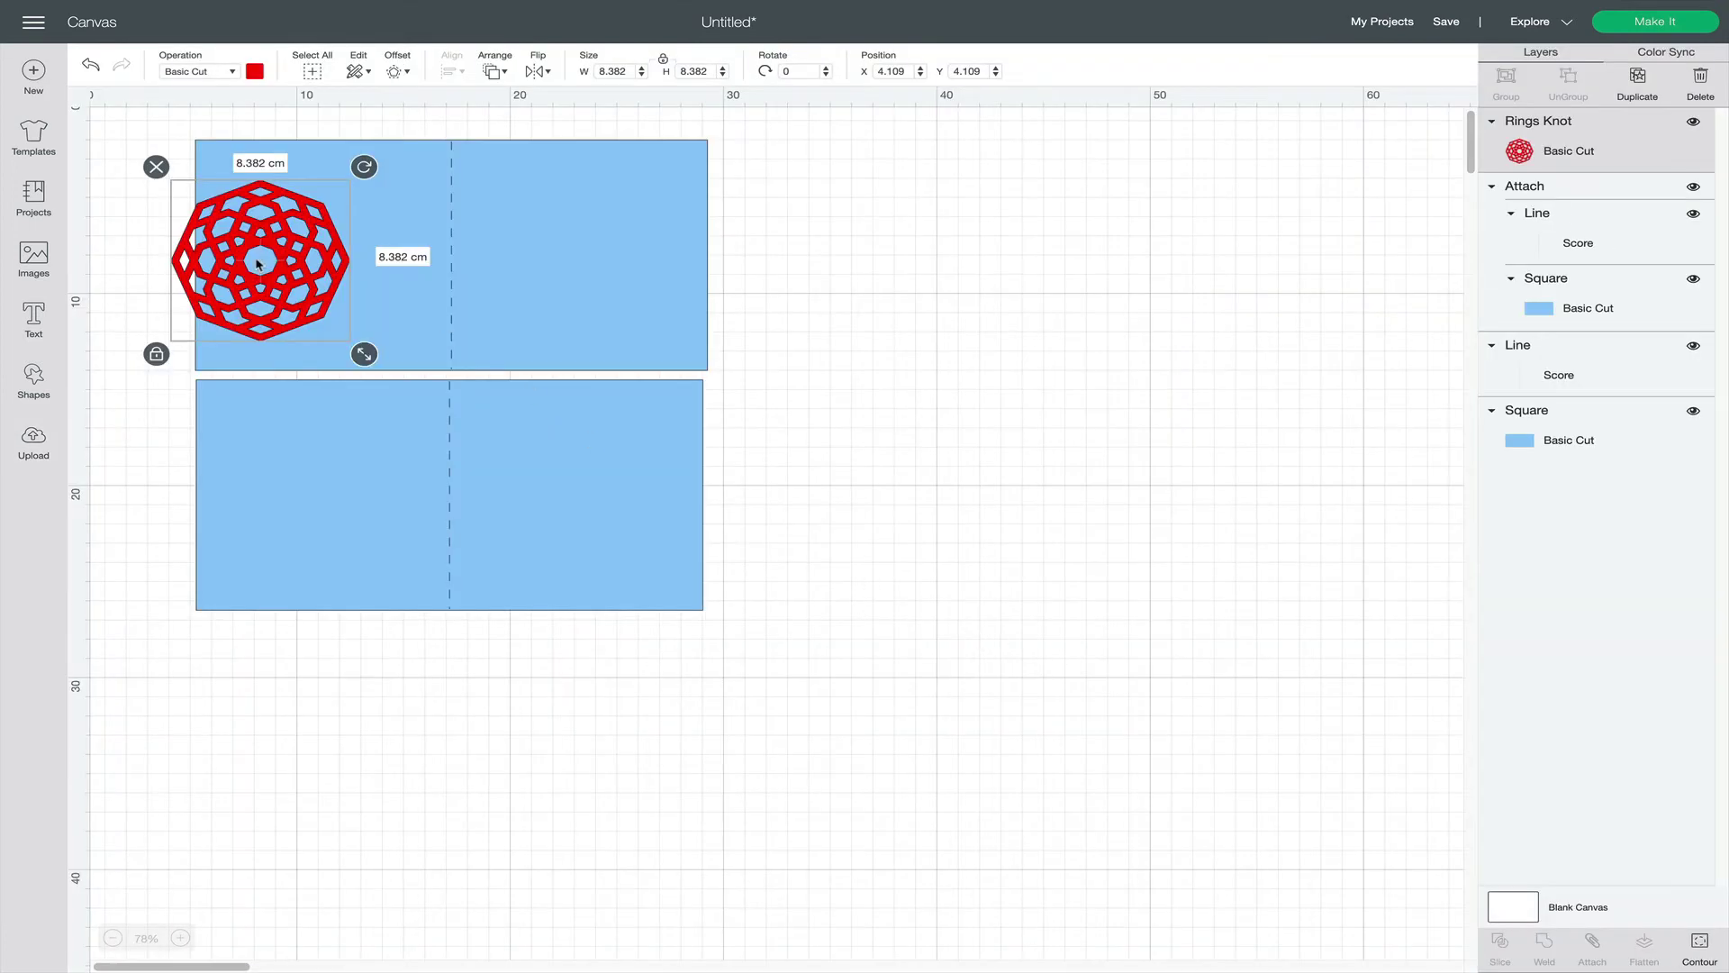
Enlarge the knot to 9.558 cm, rotate it to 337.6° and place it on the upper card's left half.
drag(256, 264, 317, 259)
drag(422, 352, 448, 350)
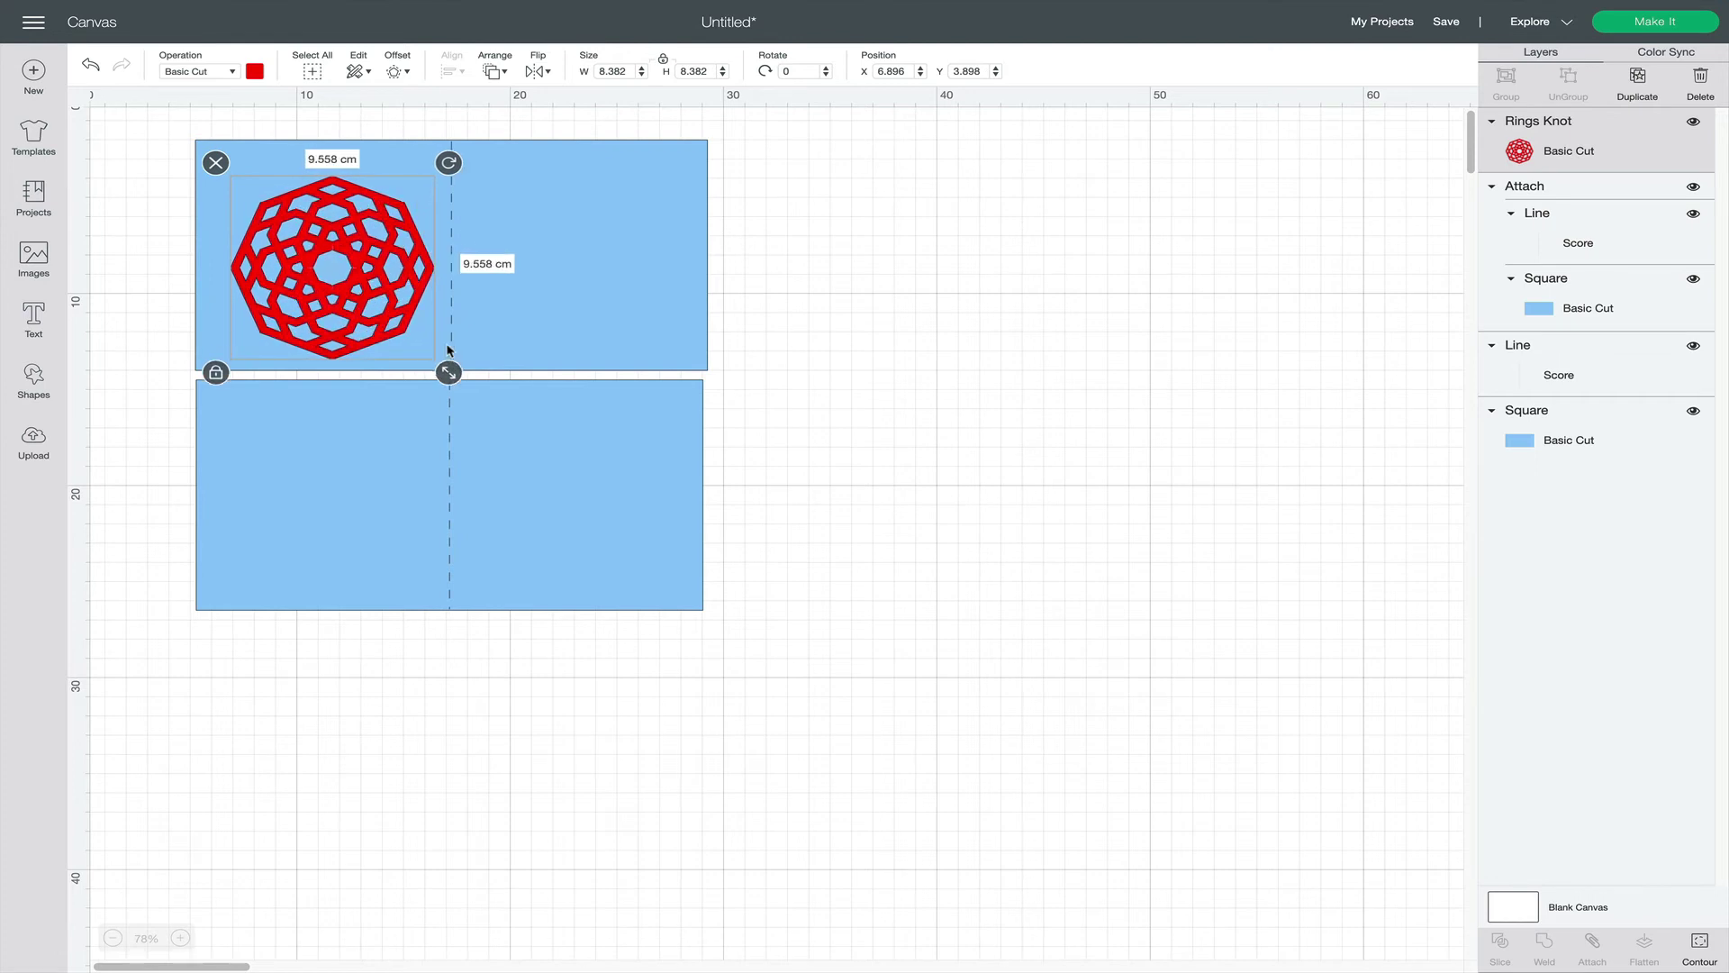
drag(349, 286, 874, 394)
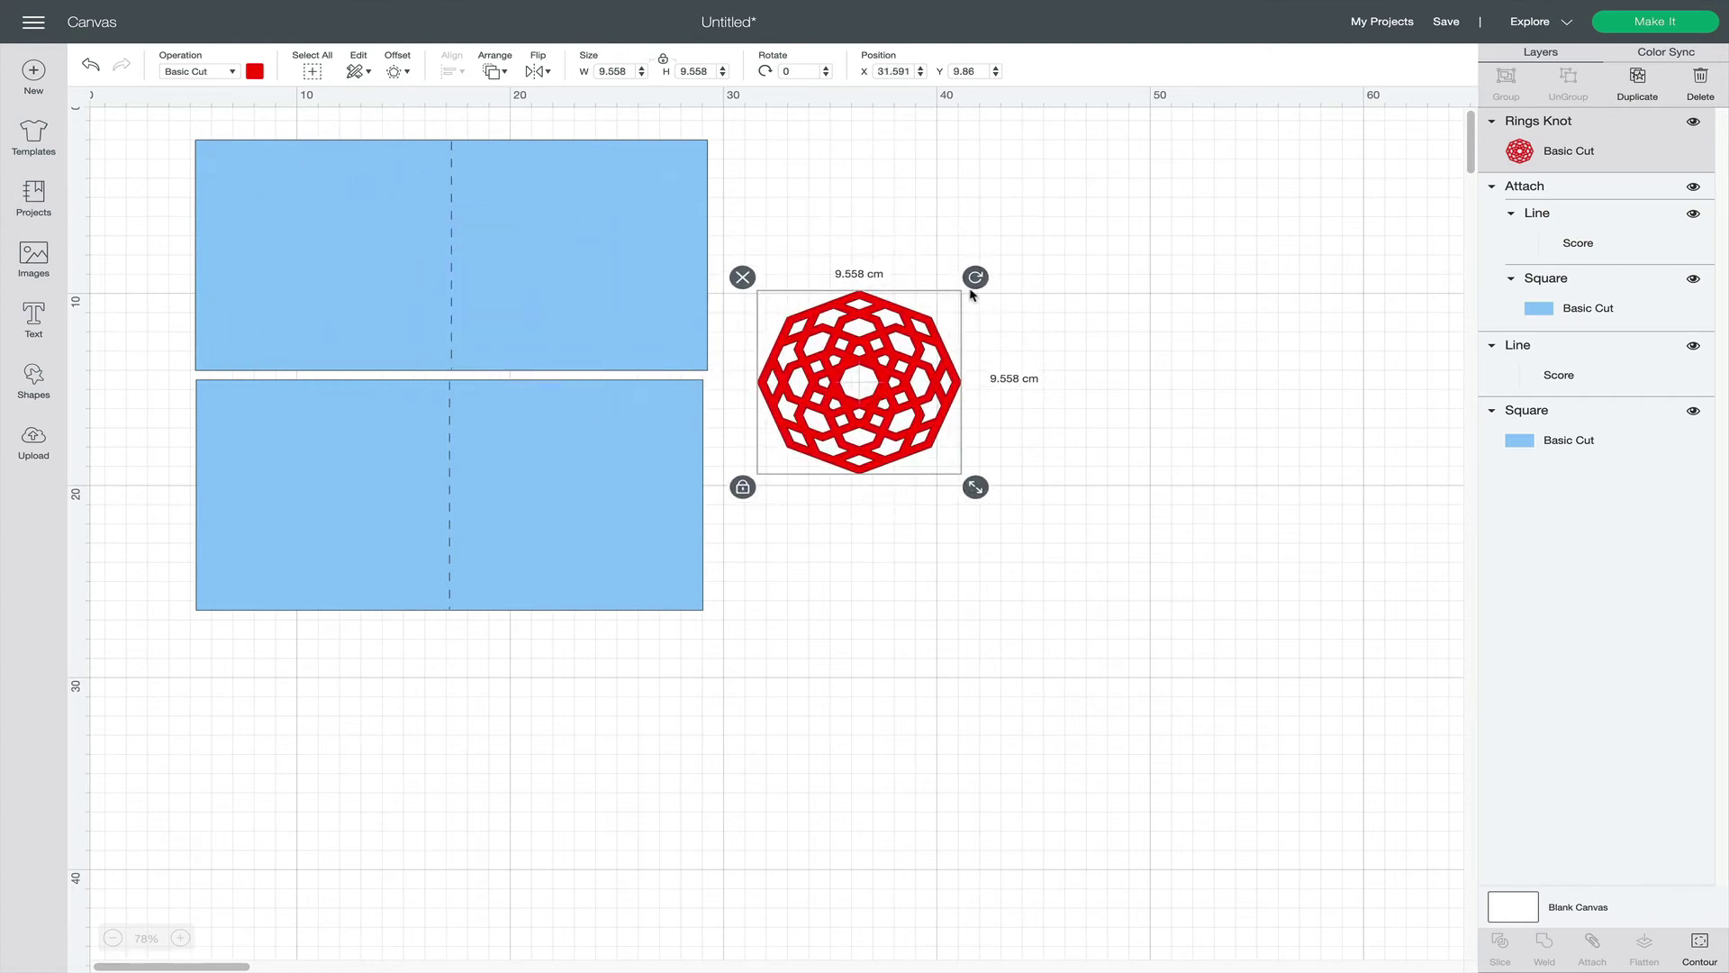
drag(976, 278, 913, 250)
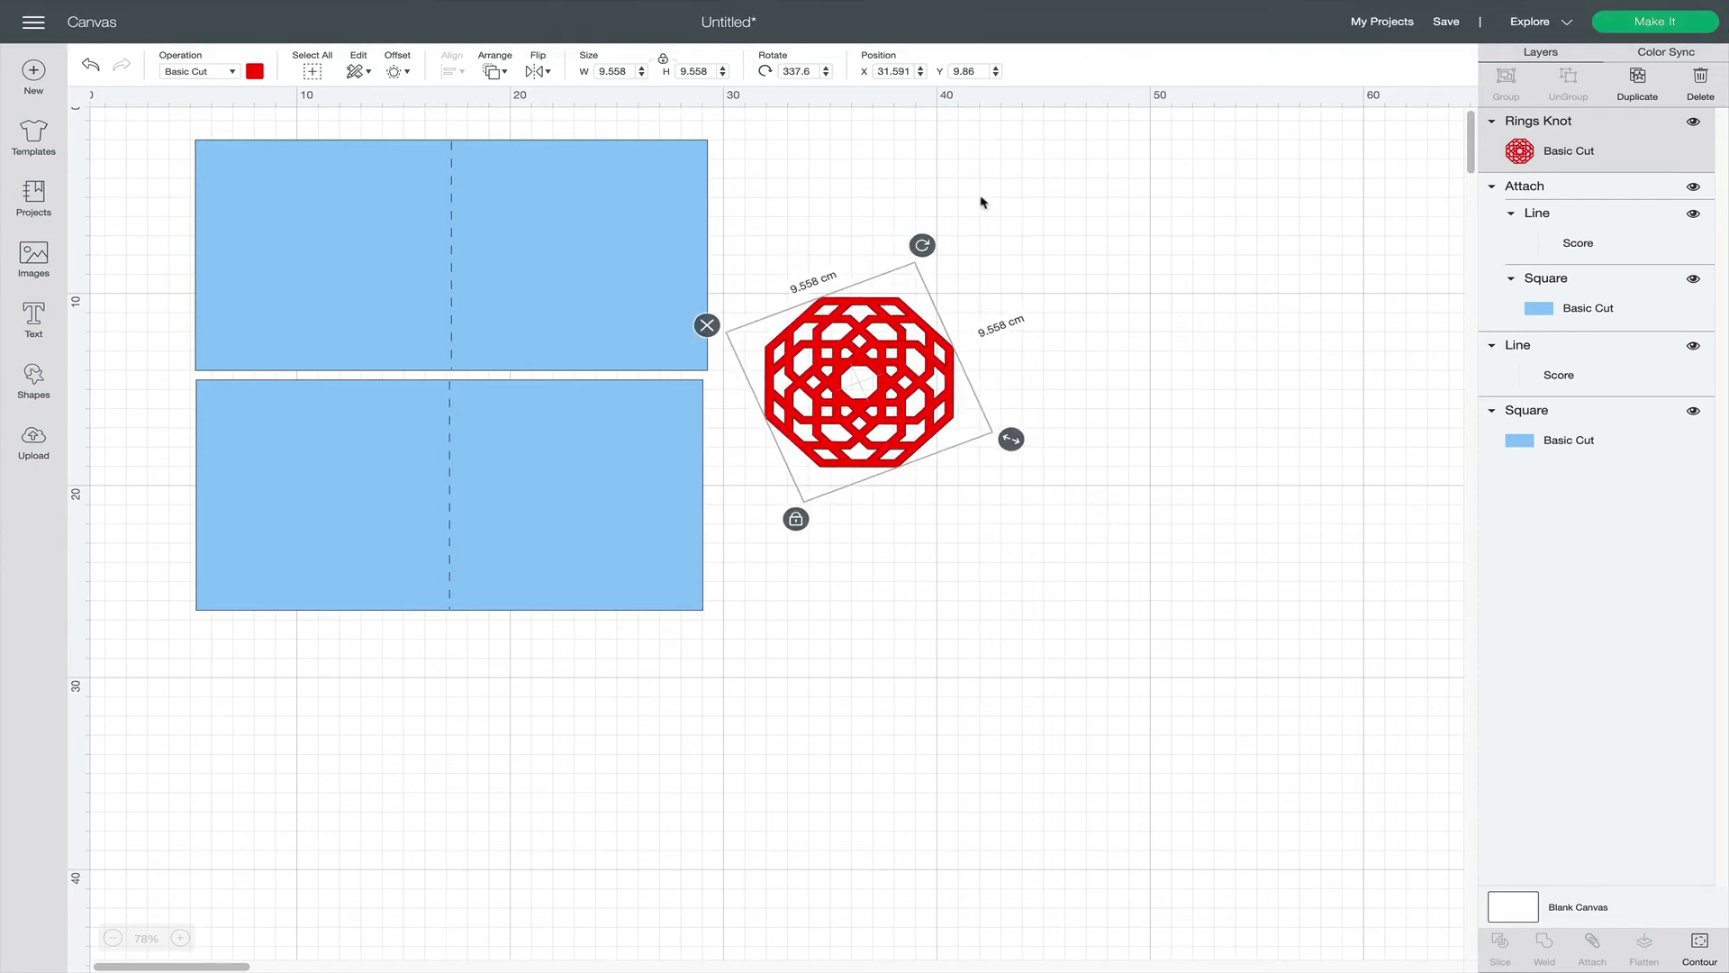
drag(914, 376, 372, 246)
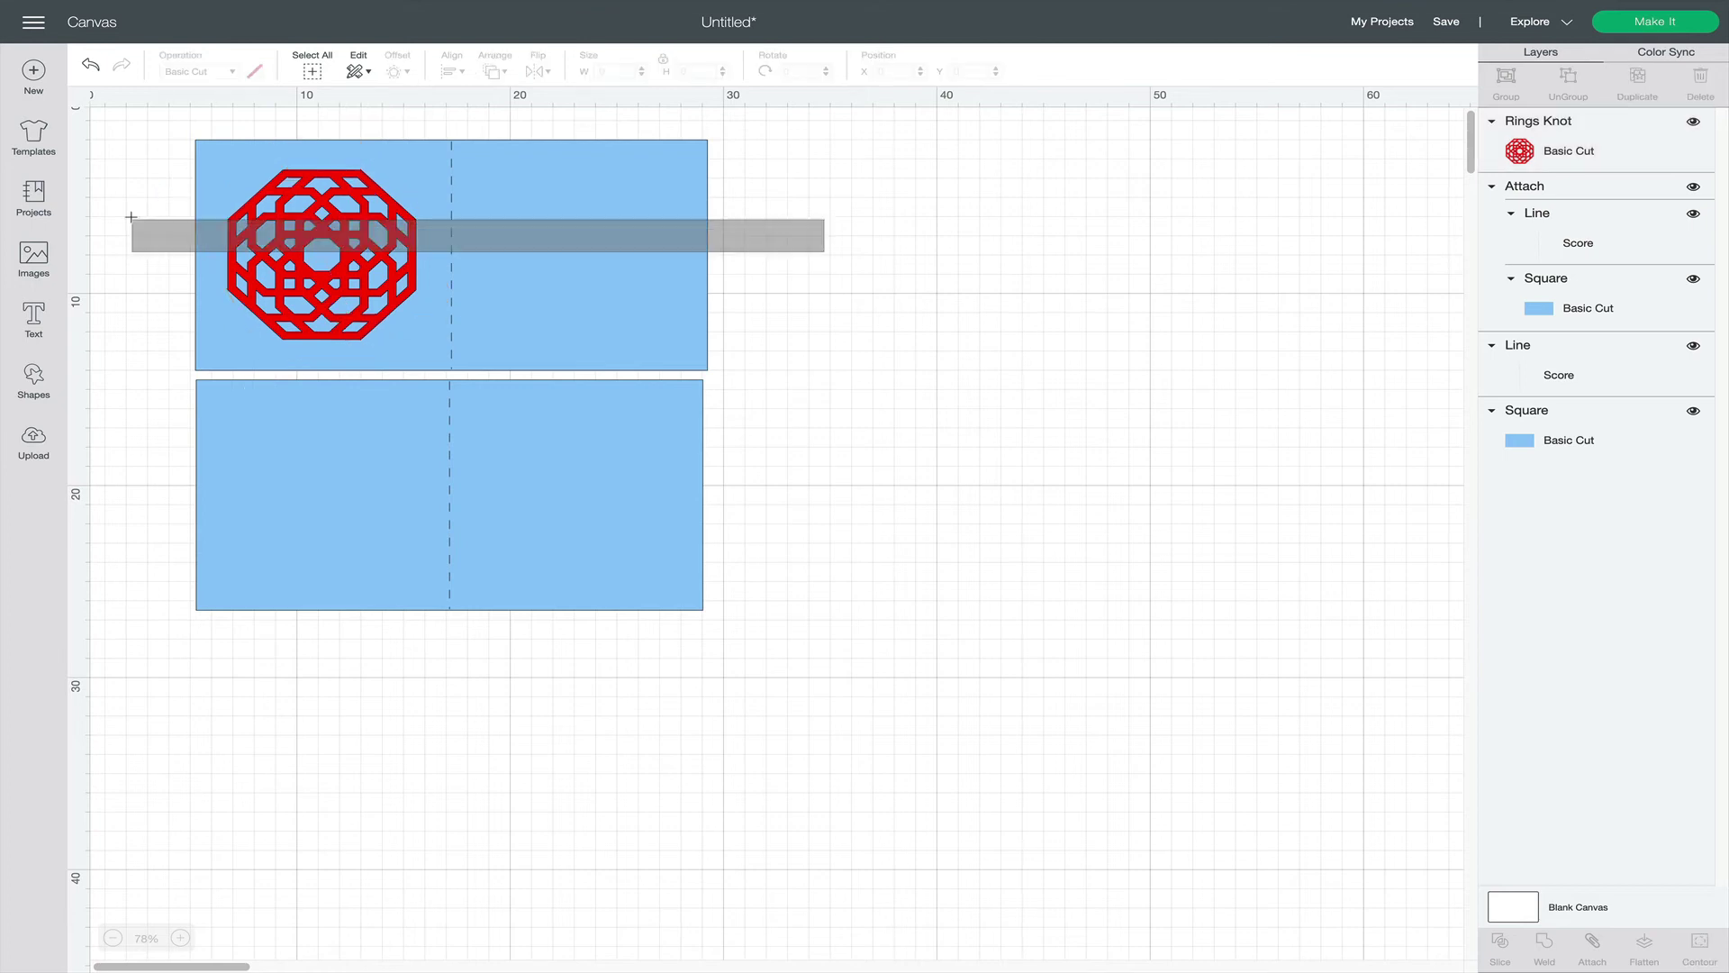
Attach the knot to the cards and hide the knot's outer contour.
drag(132, 217, 131, 185)
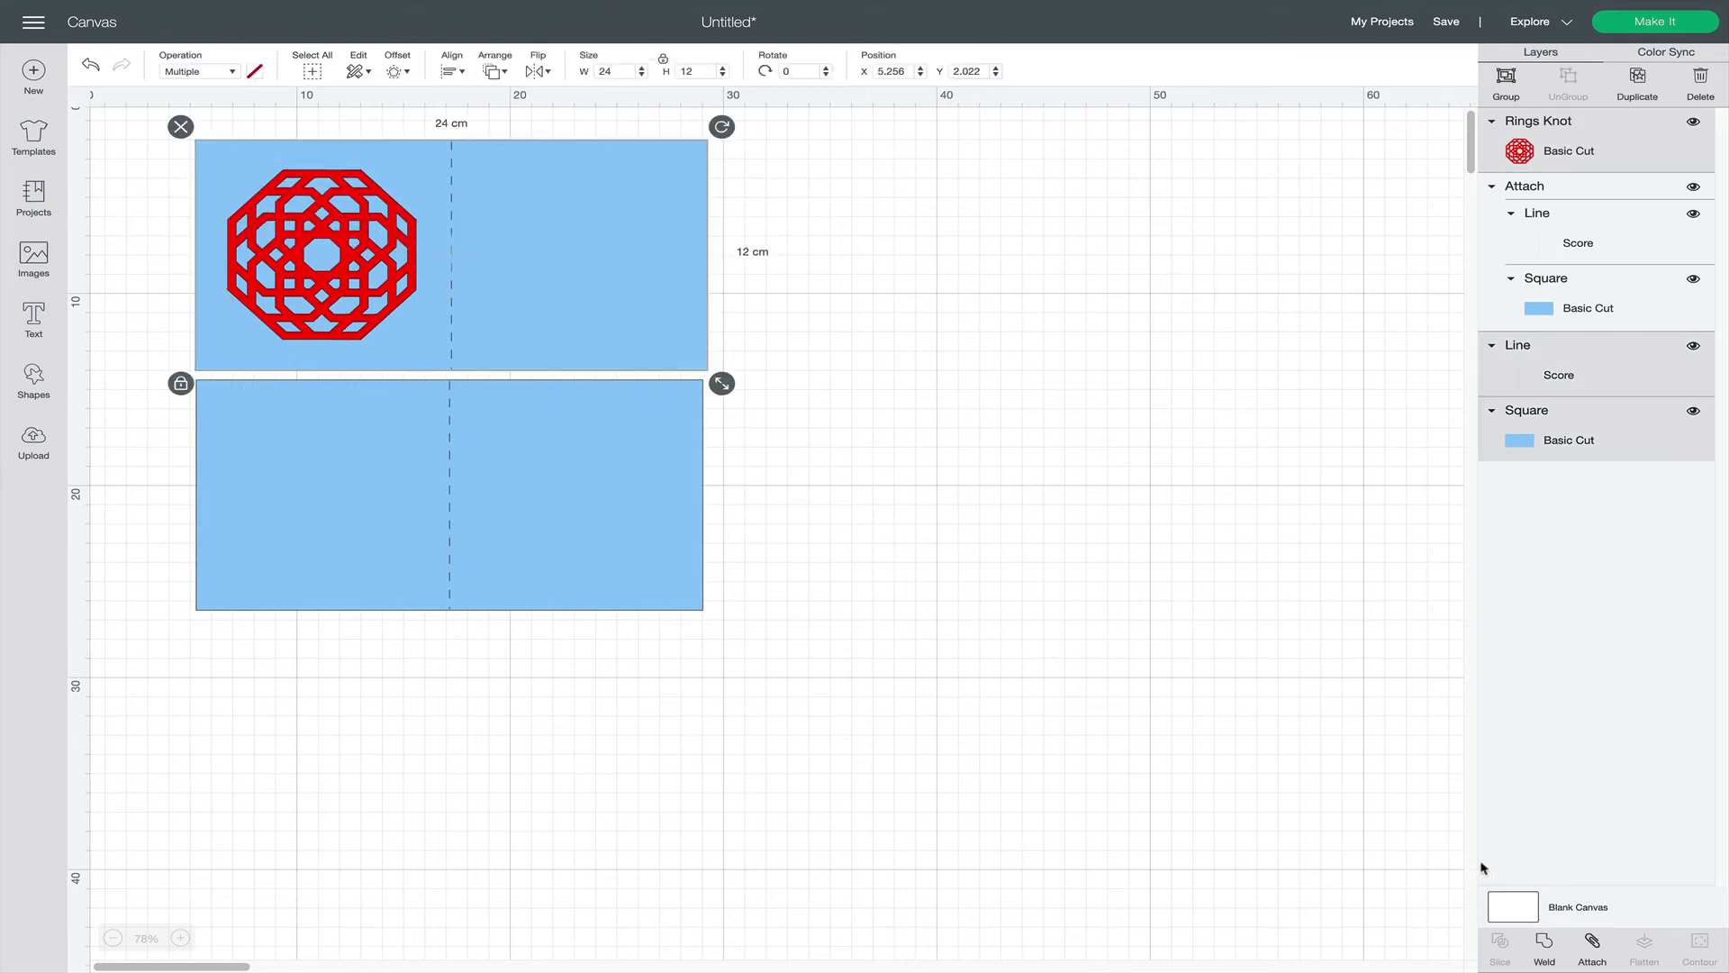
click(1593, 941)
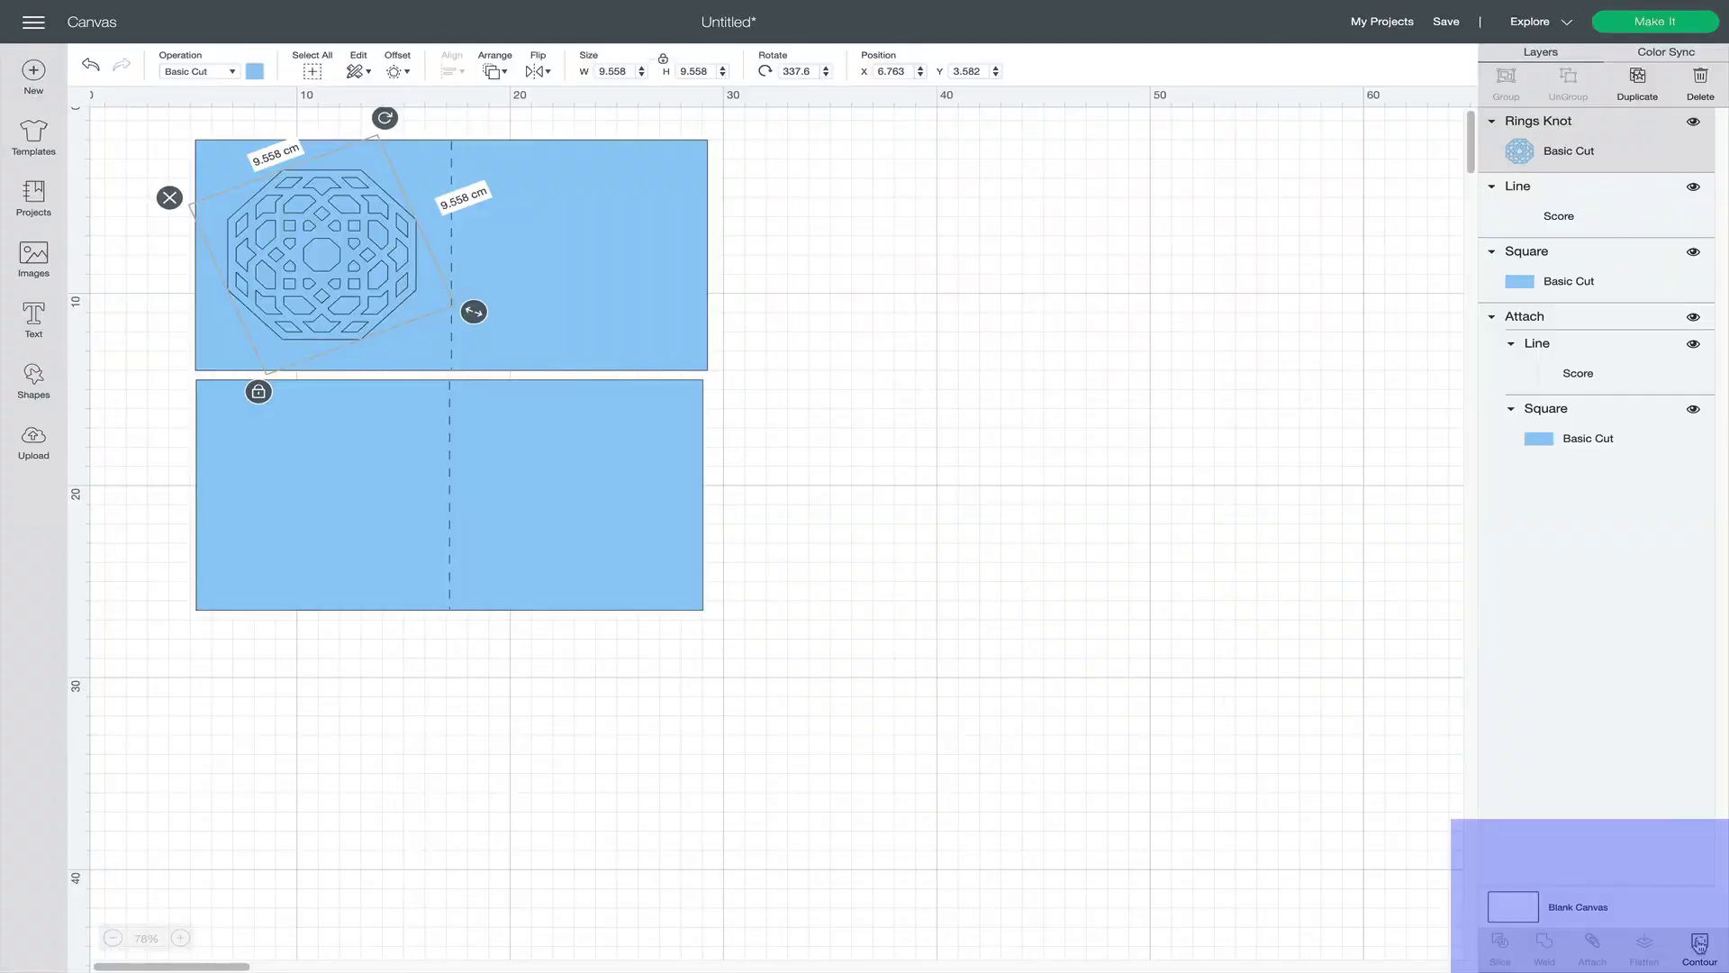
click(1699, 943)
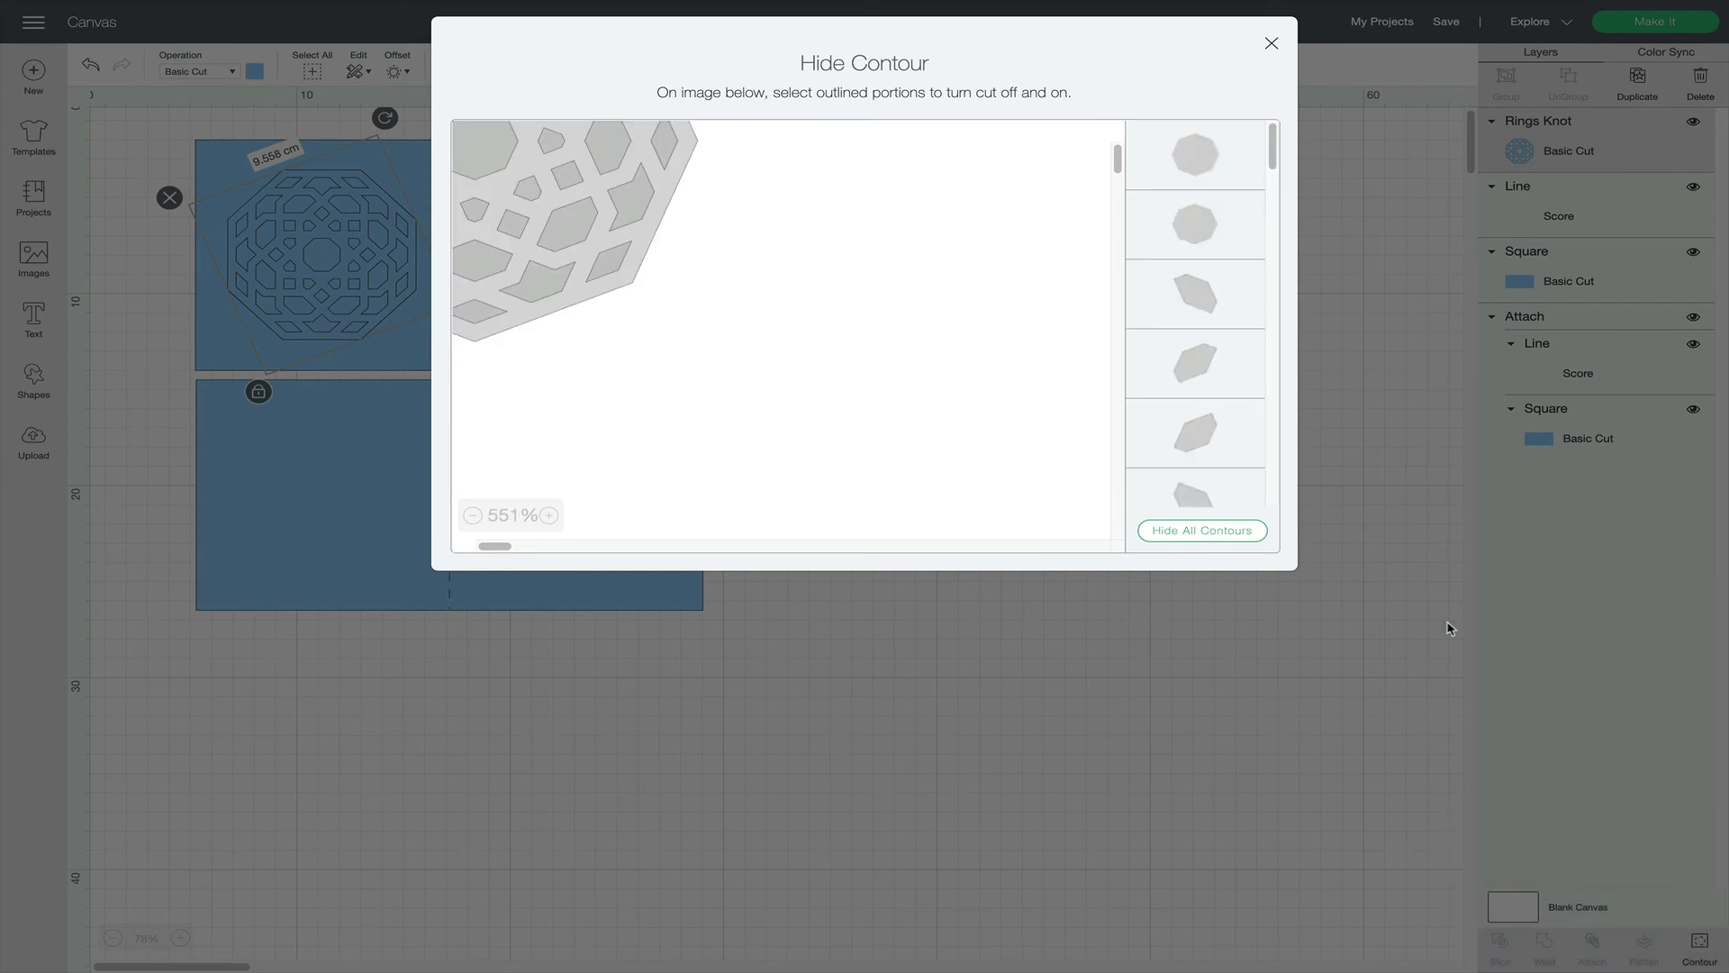
click(1231, 159)
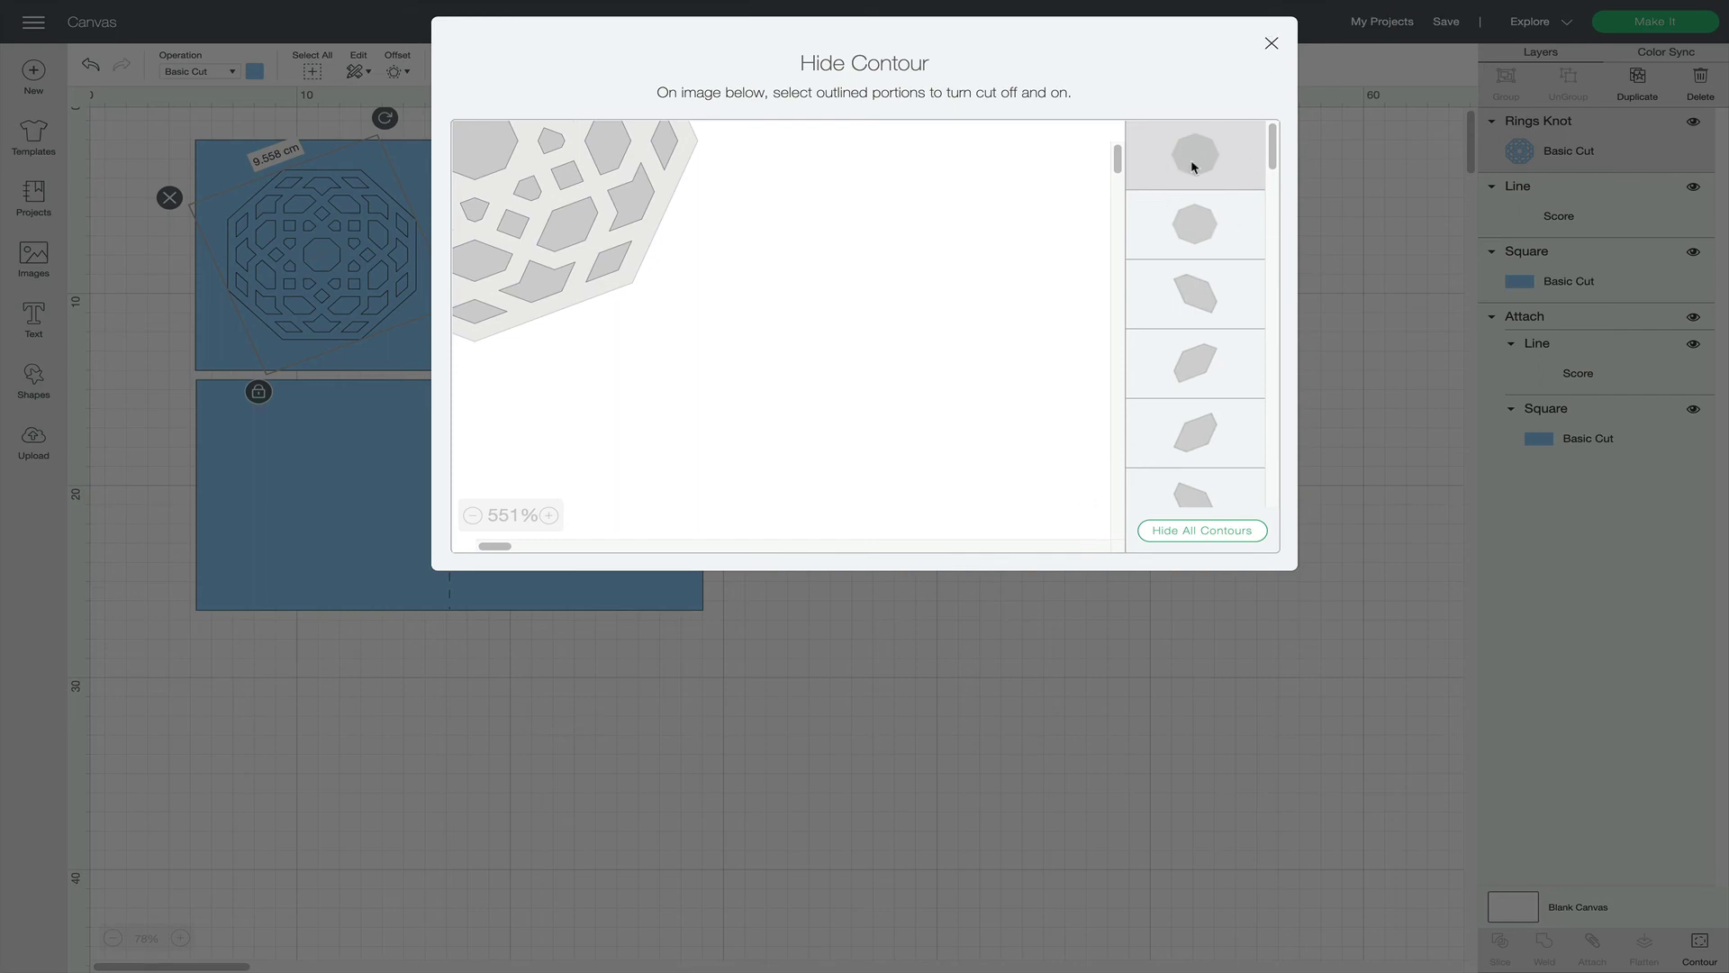
click(1271, 44)
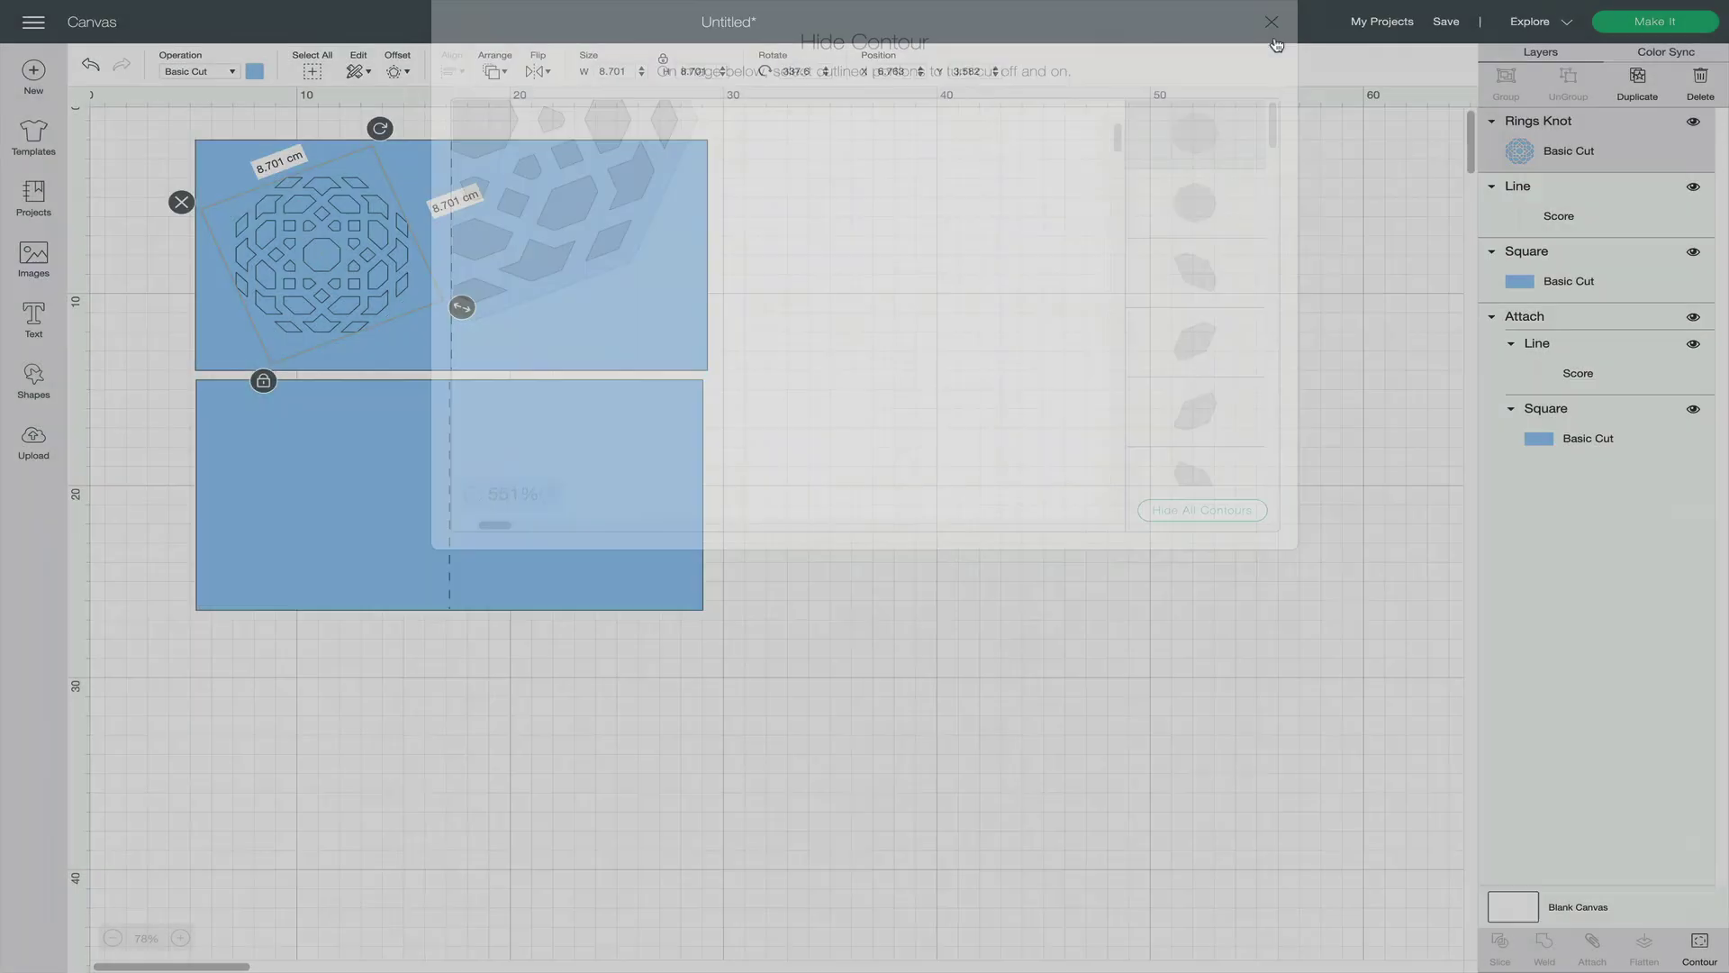
Attach the upper card, its score line and the knot together.
click(953, 351)
drag(913, 265, 106, 303)
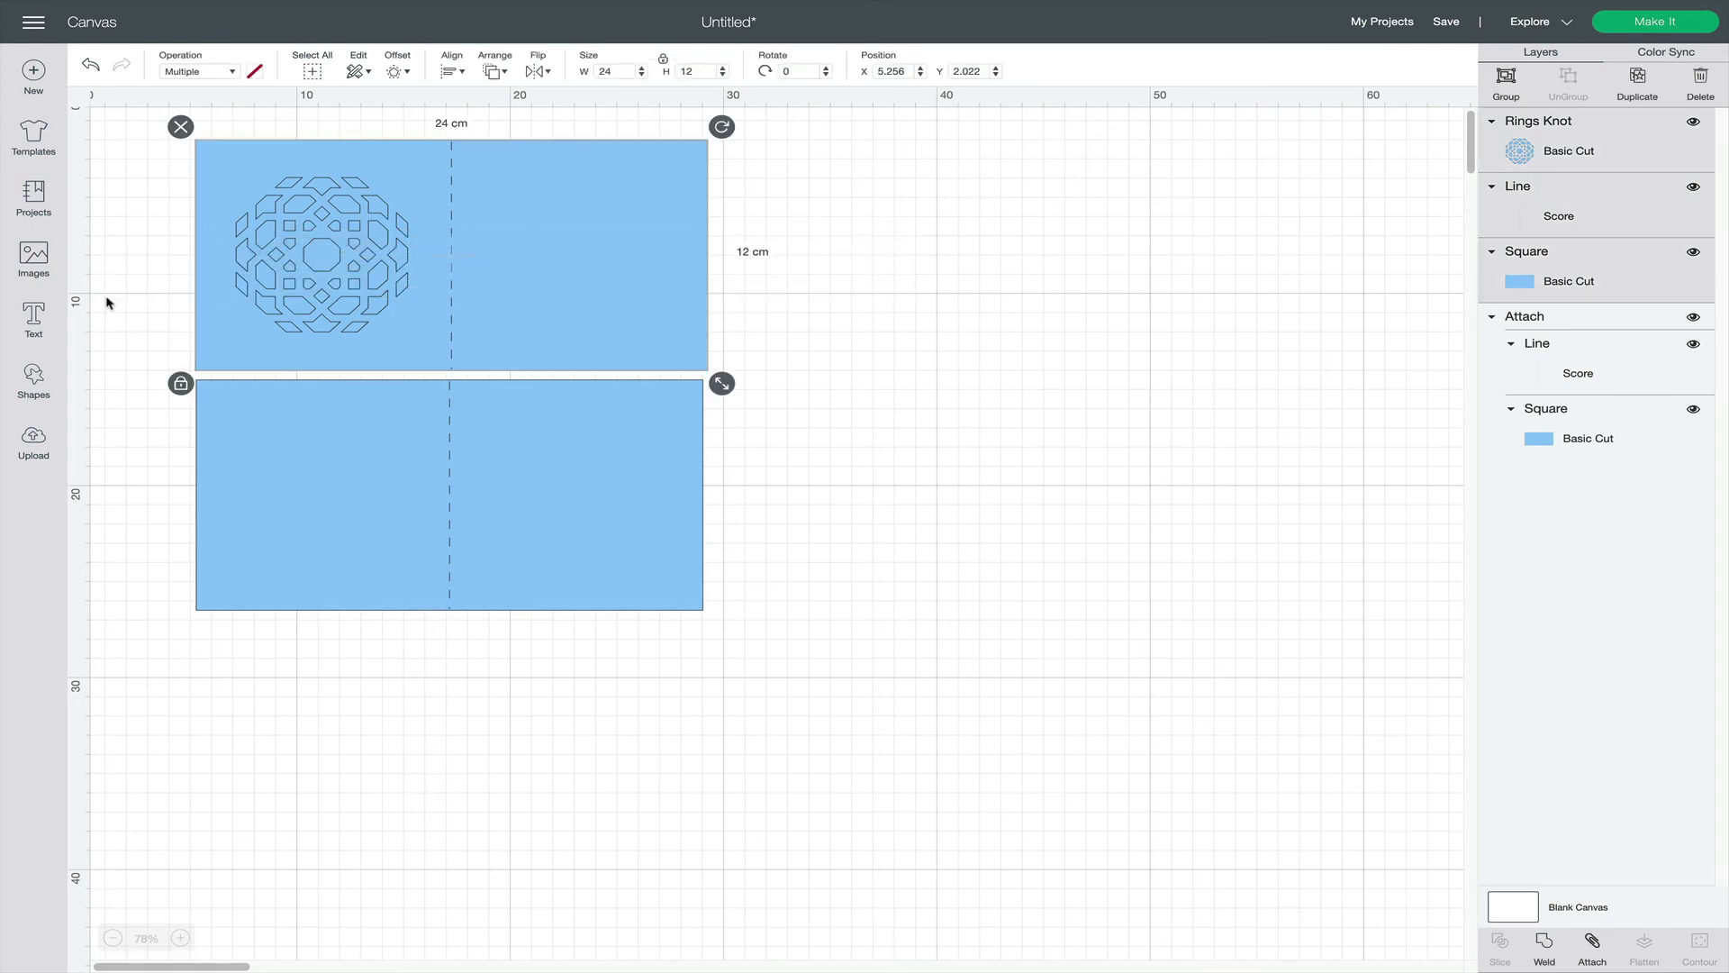
click(1591, 942)
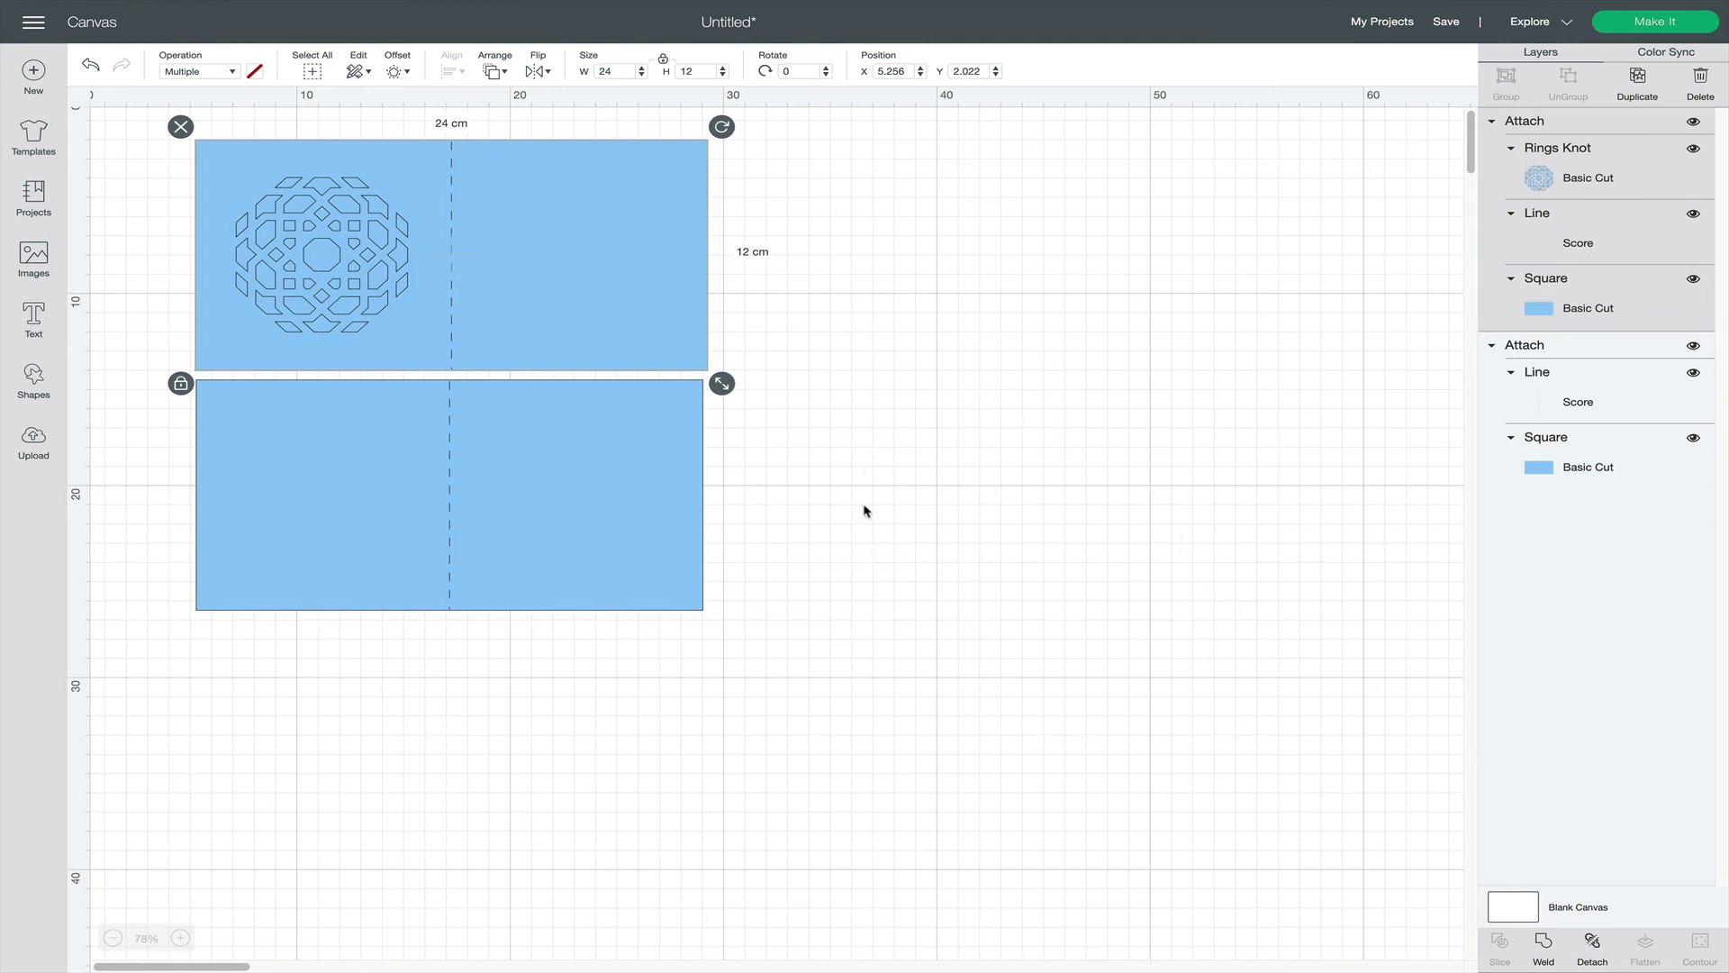
click(853, 452)
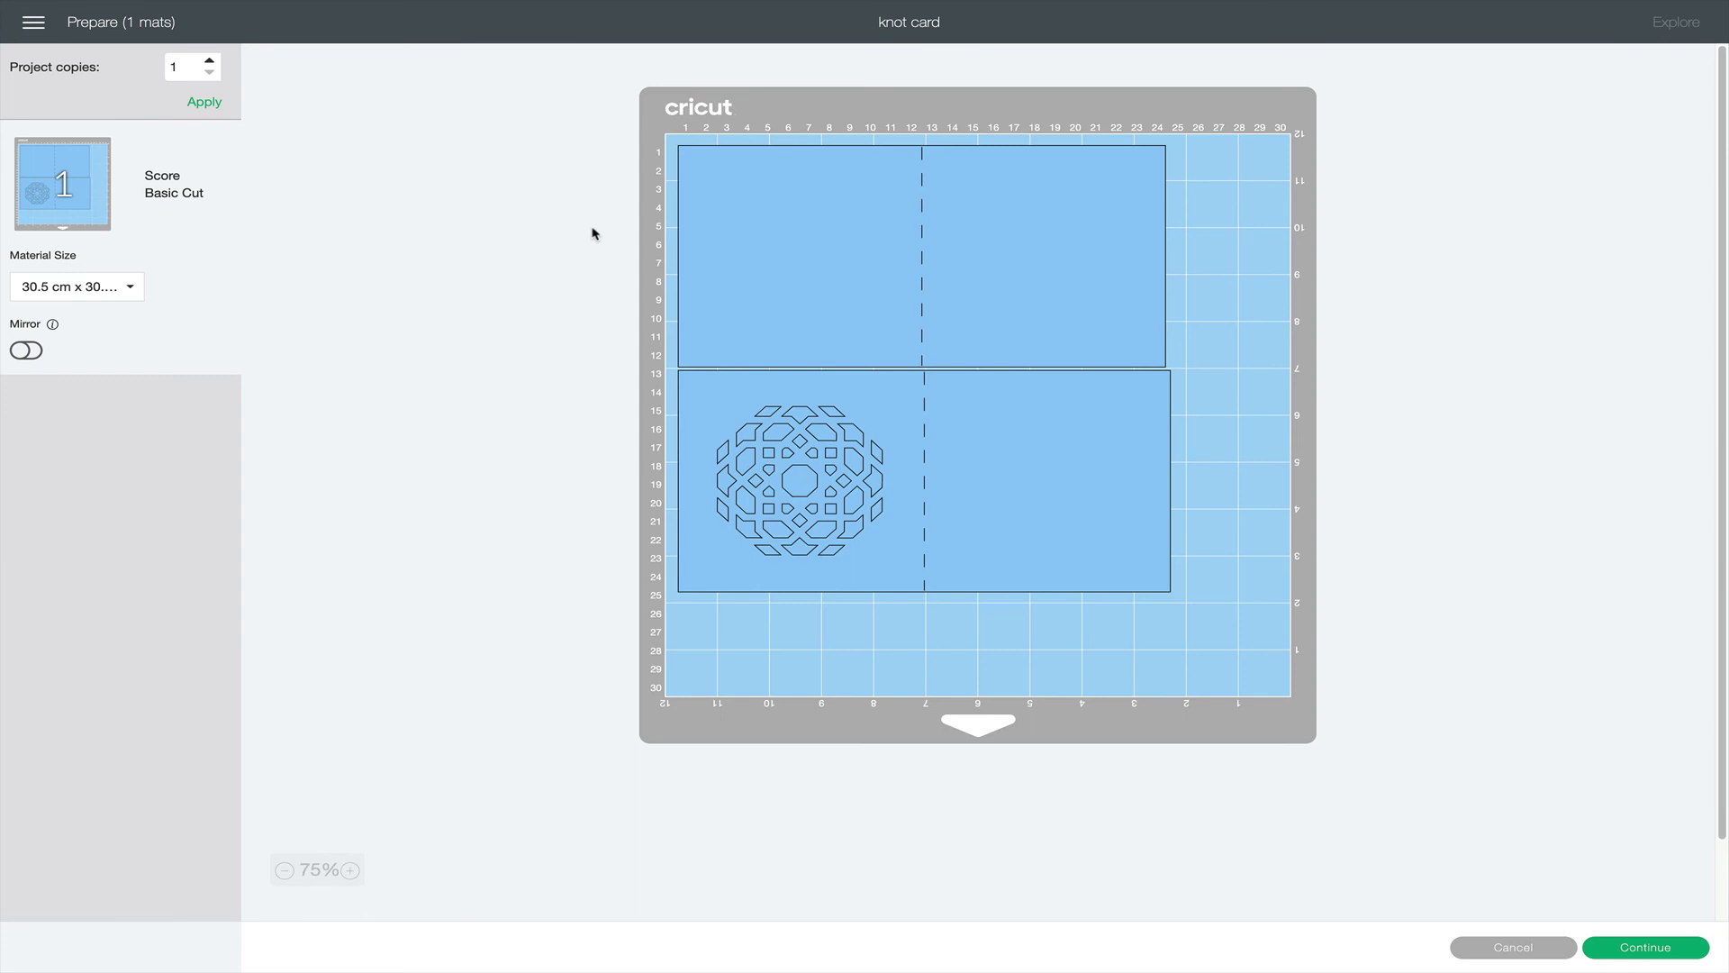
Hide the plain top card on the mat so only the knot-cut card remains.
click(752, 196)
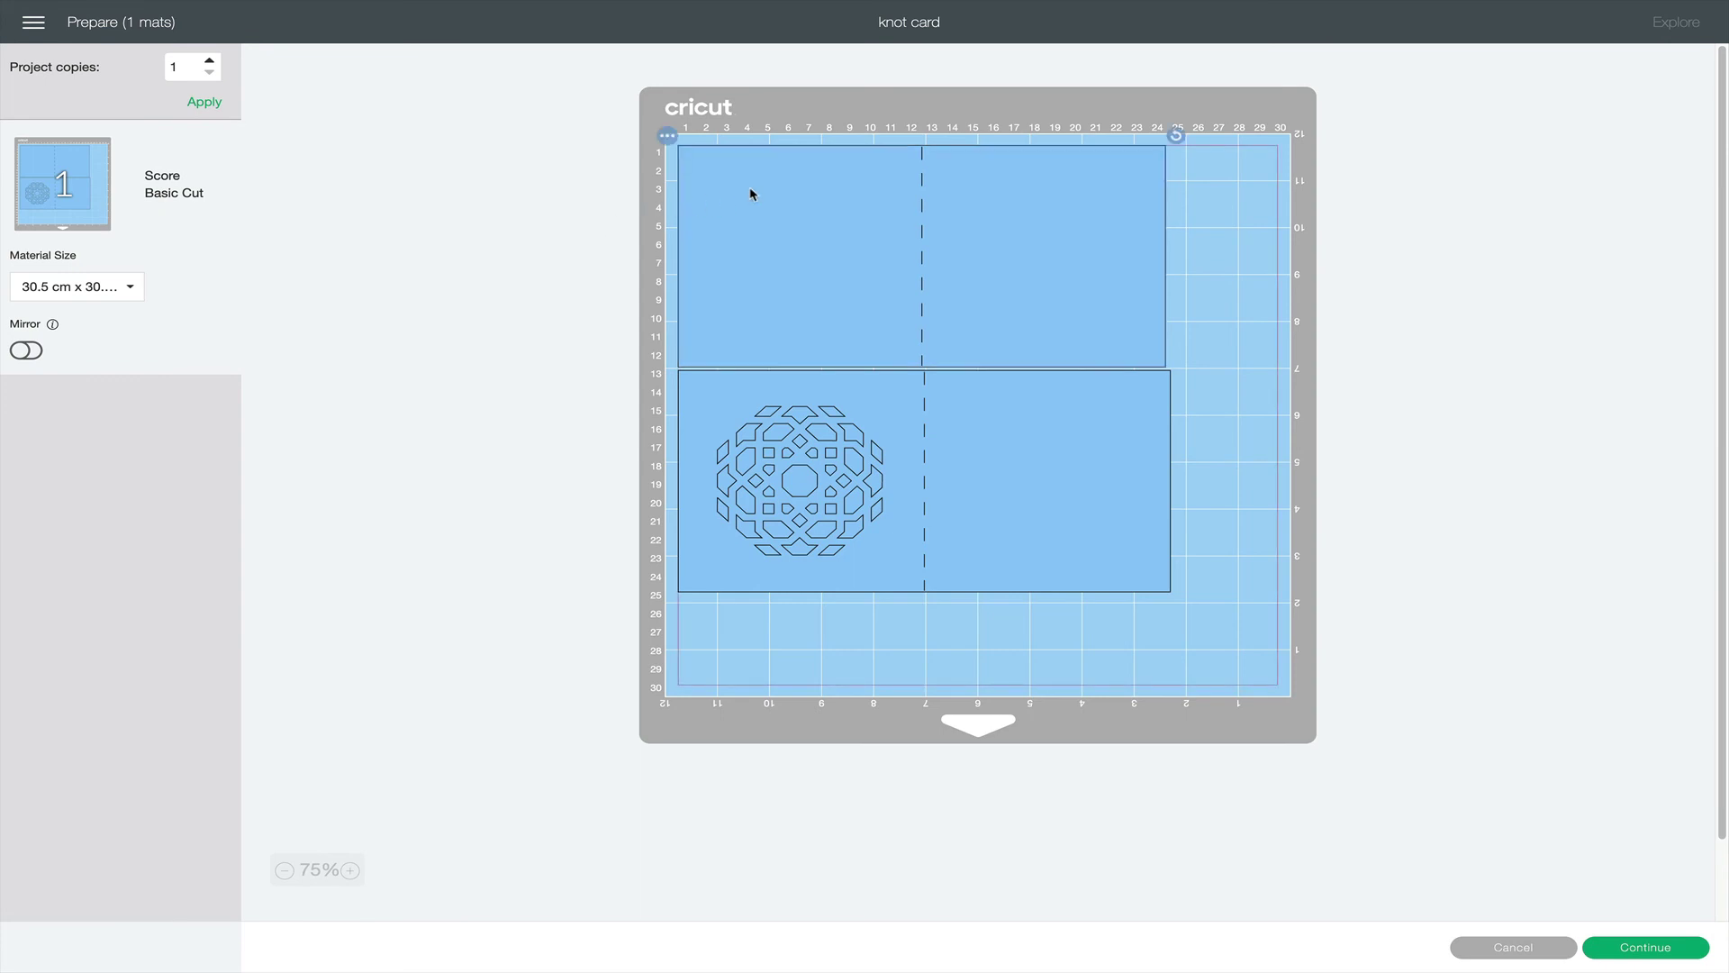
click(668, 137)
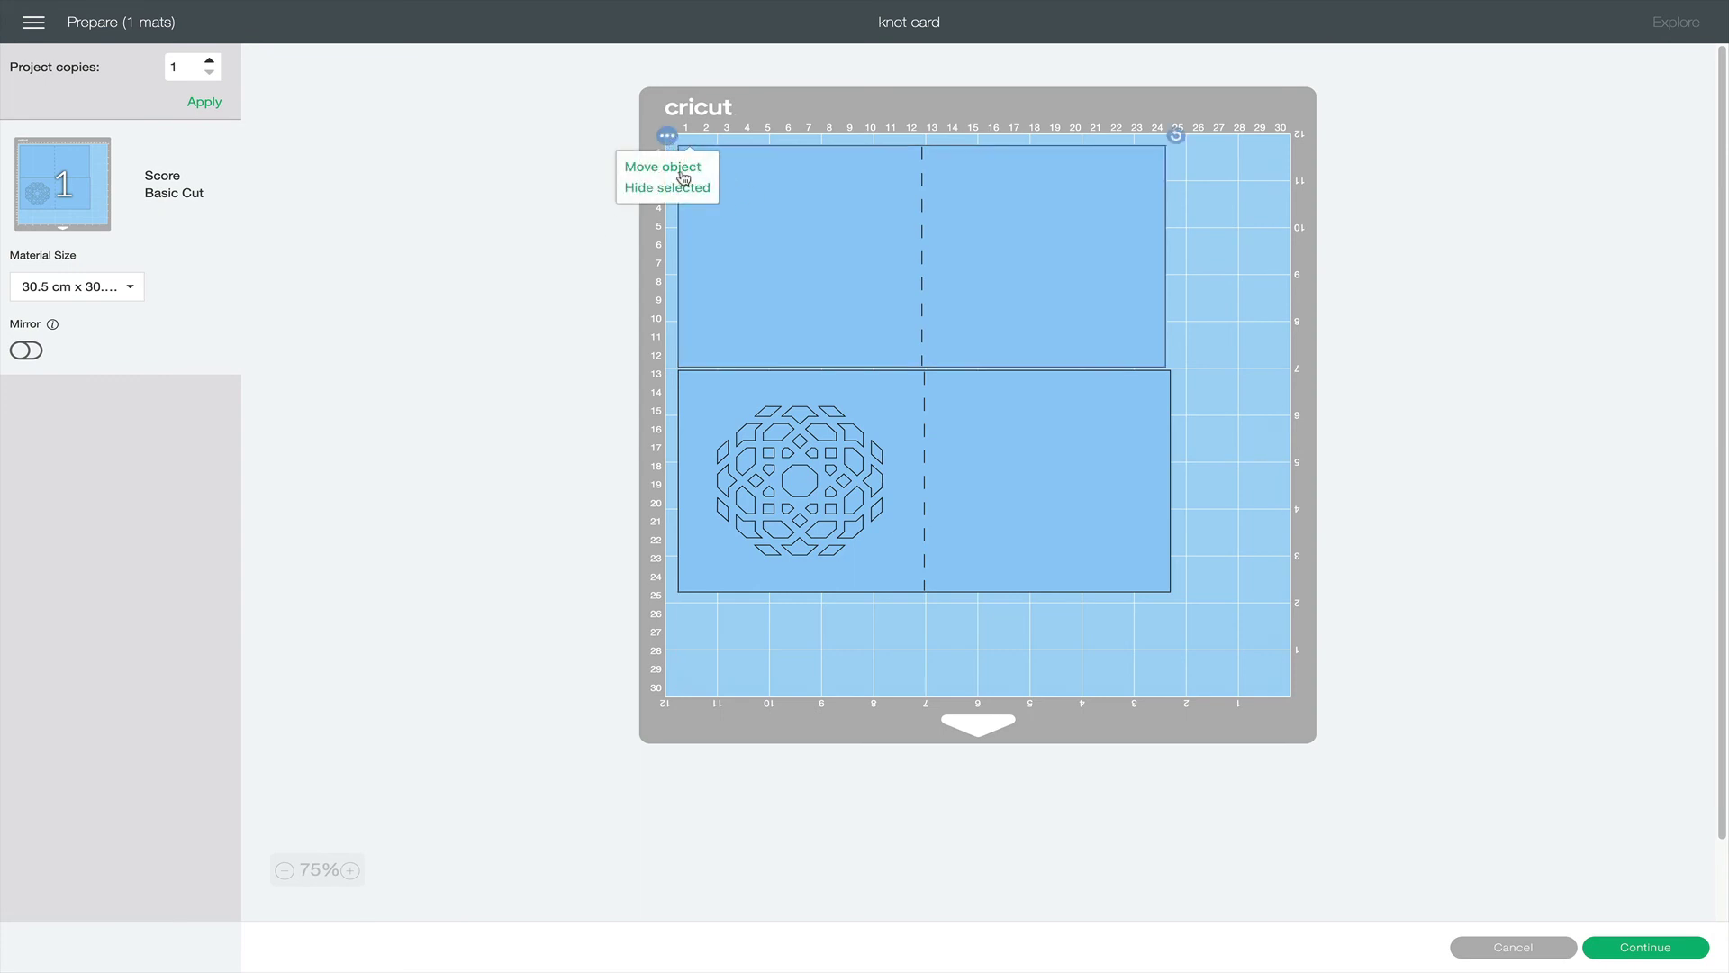
click(686, 189)
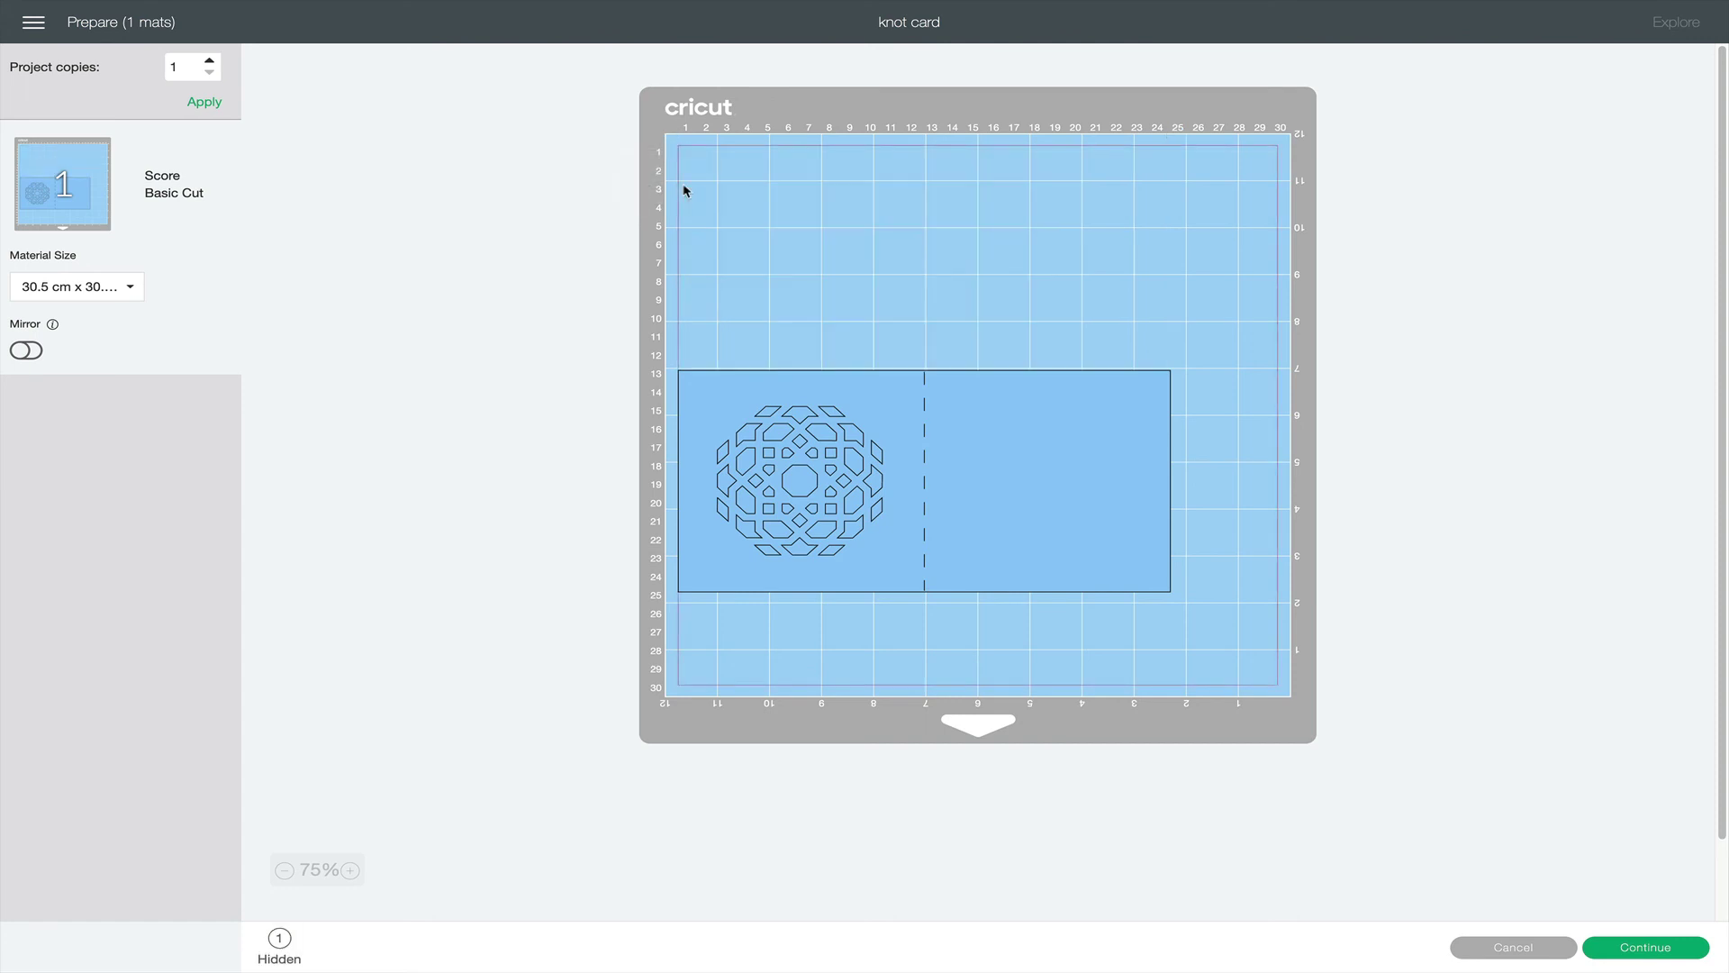